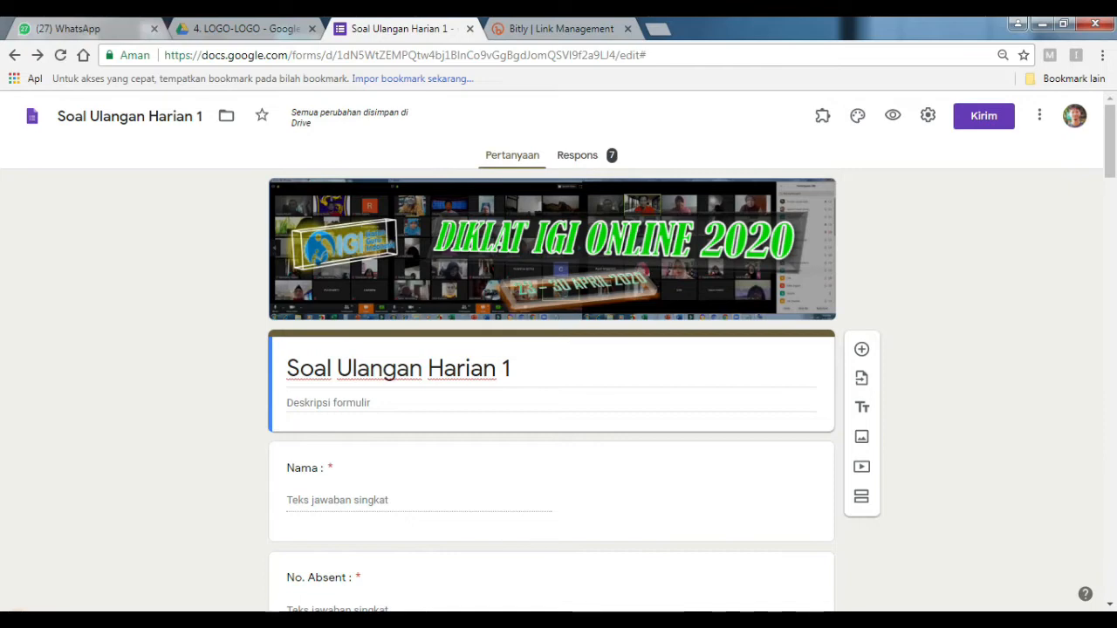
# Bring up the materi Diklat Excel workbook listing the ten Google Form course topics.
pyautogui.click(322, 621)
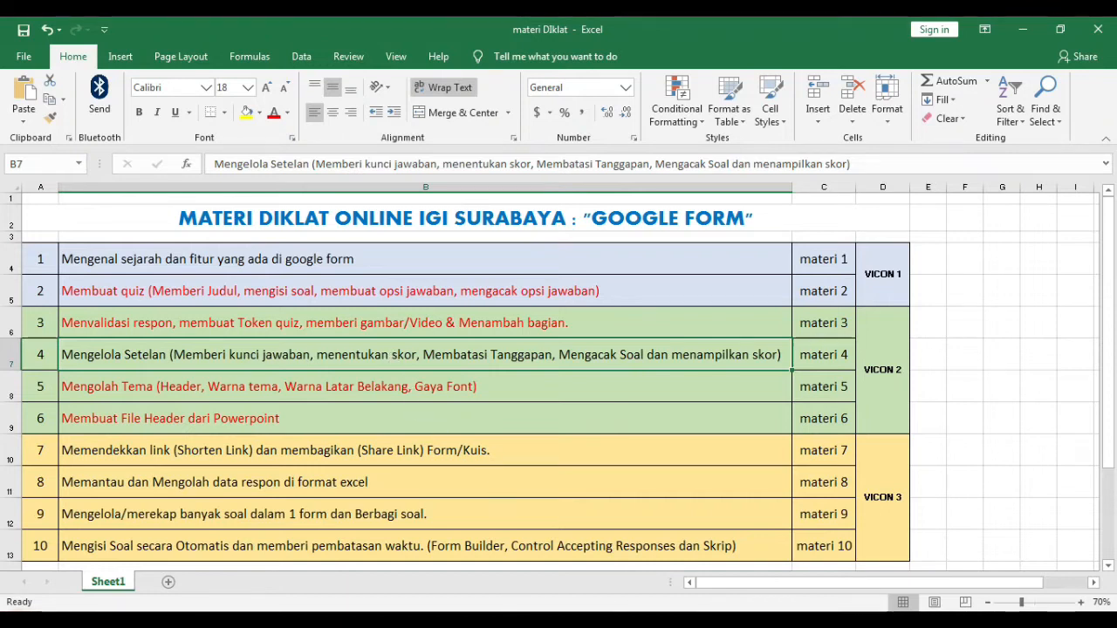
# Back in Chrome, select question 1 and open the Setelan dialog for Soal Ulangan Harian 1.
pyautogui.click(489, 622)
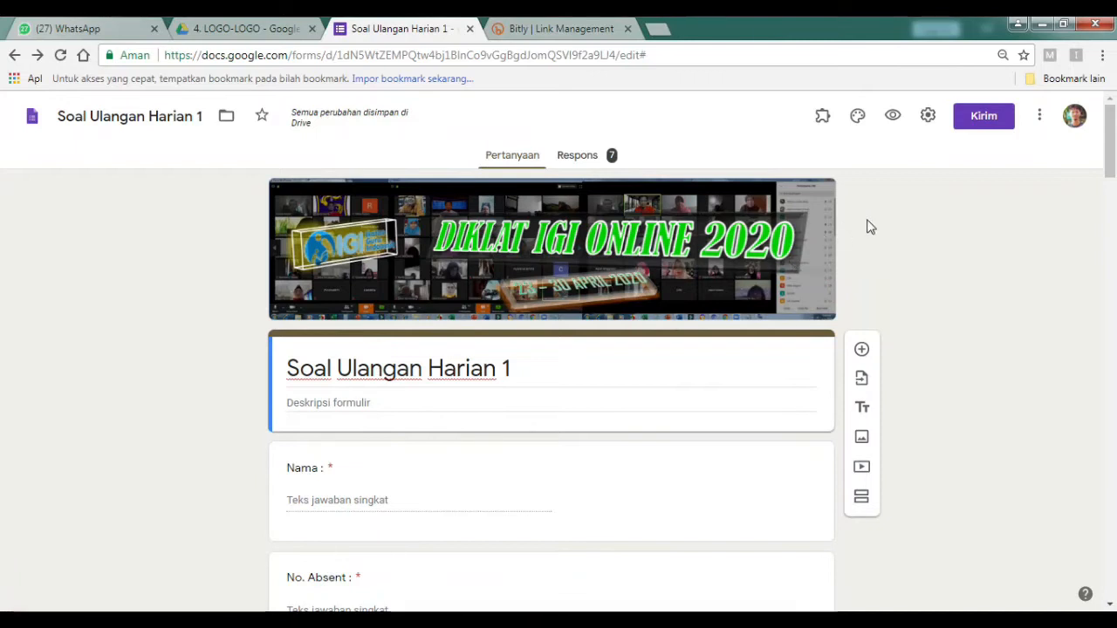
pyautogui.scroll(-6, 219, 489)
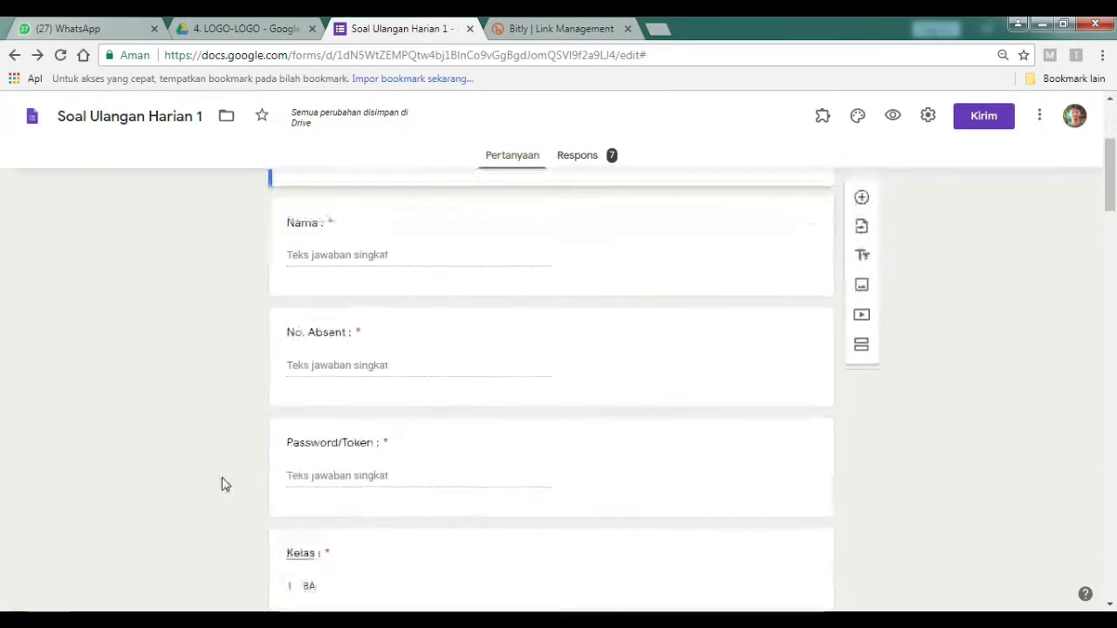
pyautogui.scroll(-2, 258, 472)
pyautogui.click(474, 422)
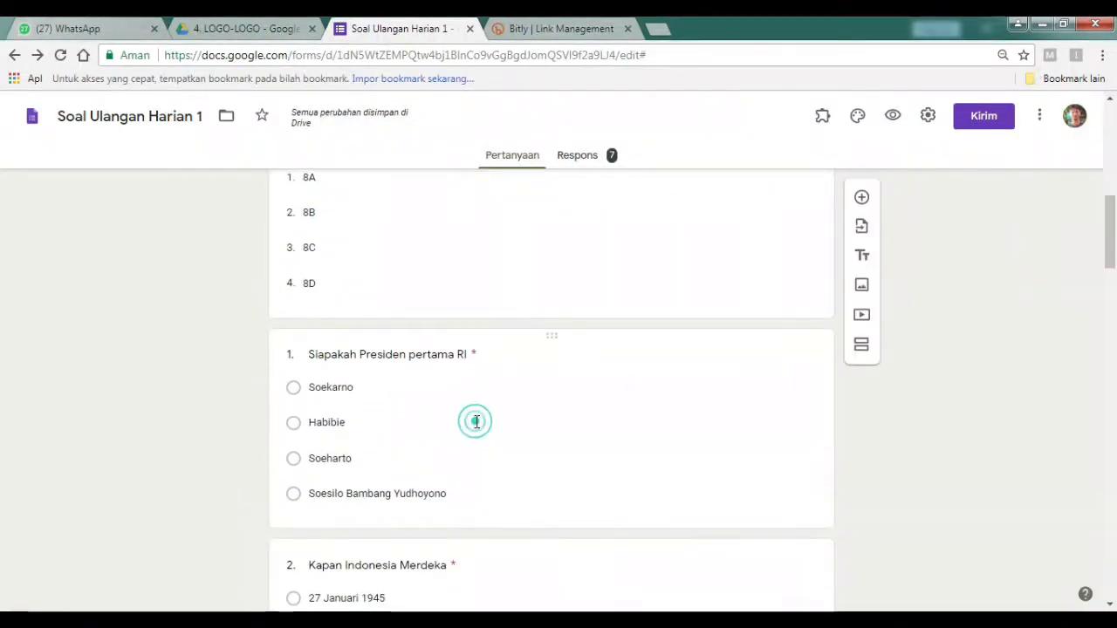
pyautogui.scroll(-2, 384, 476)
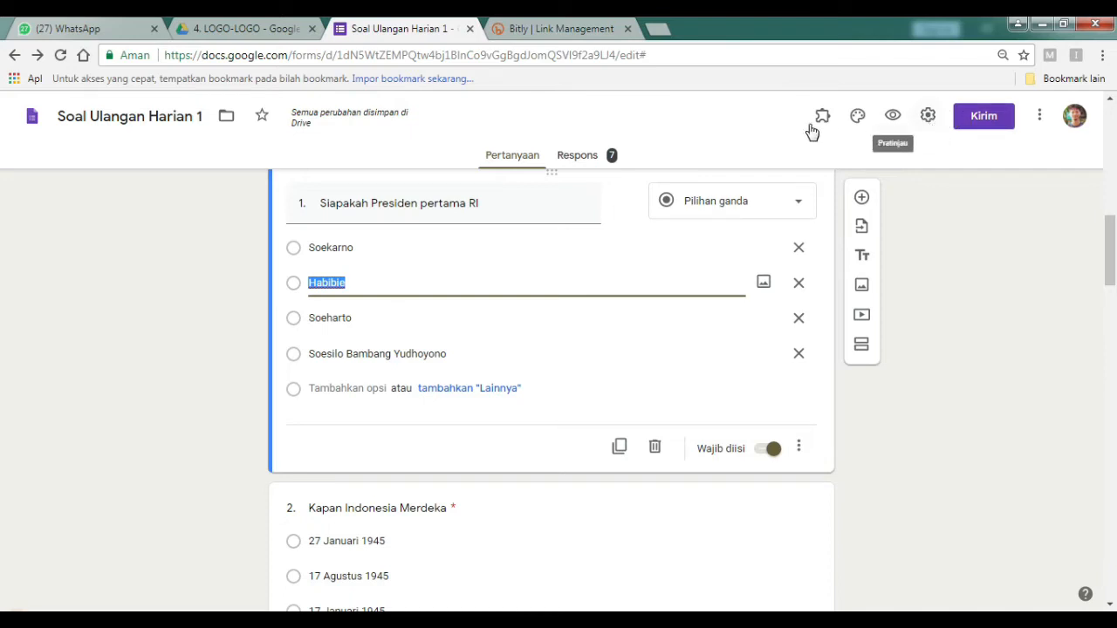
pyautogui.click(927, 117)
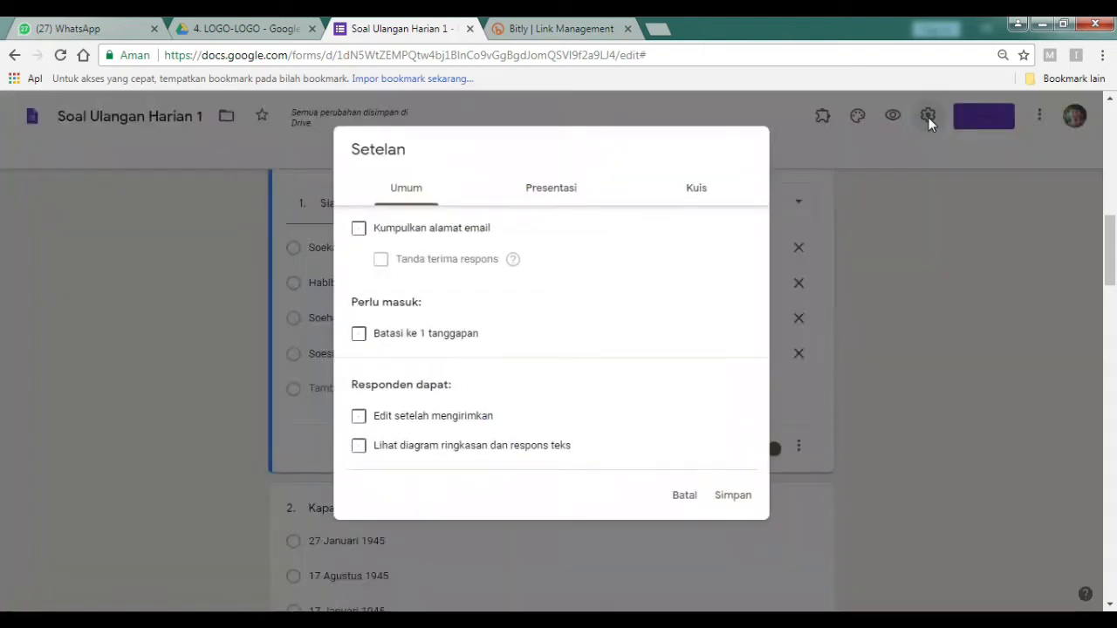
# Turn on 'Jadikan ini sebagai kuis' in the Kuis settings and save.
pyautogui.click(701, 196)
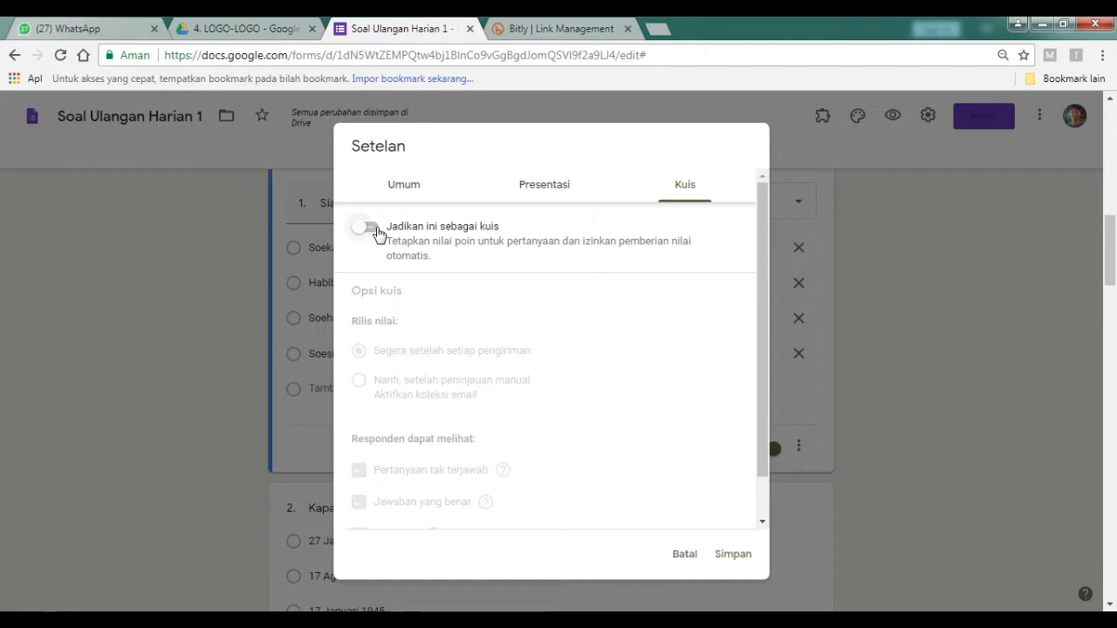
pyautogui.click(375, 231)
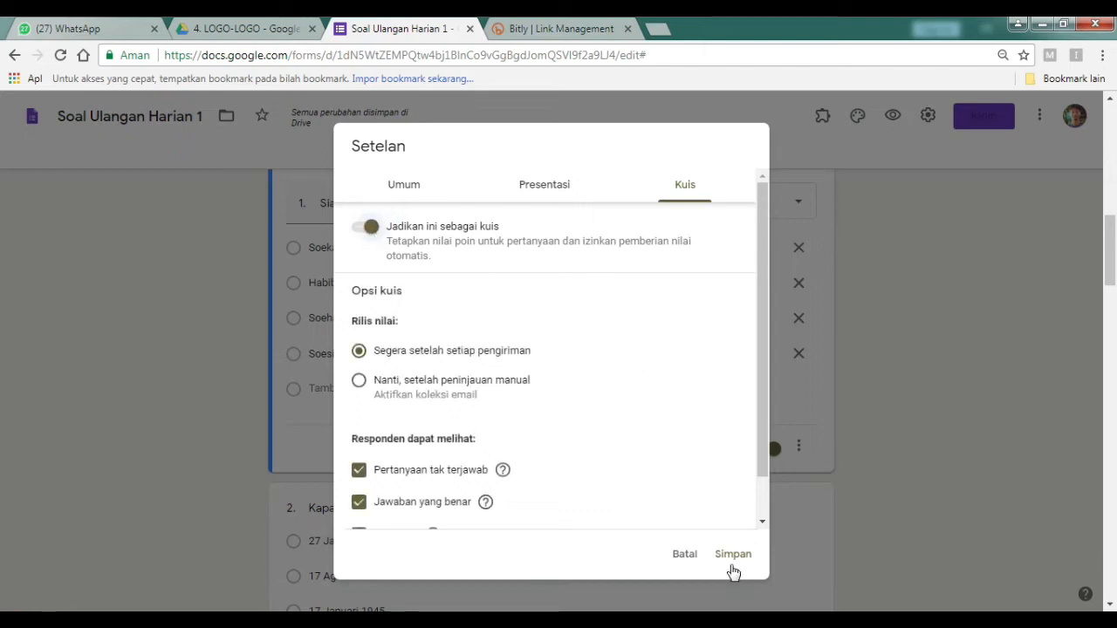
pyautogui.click(737, 561)
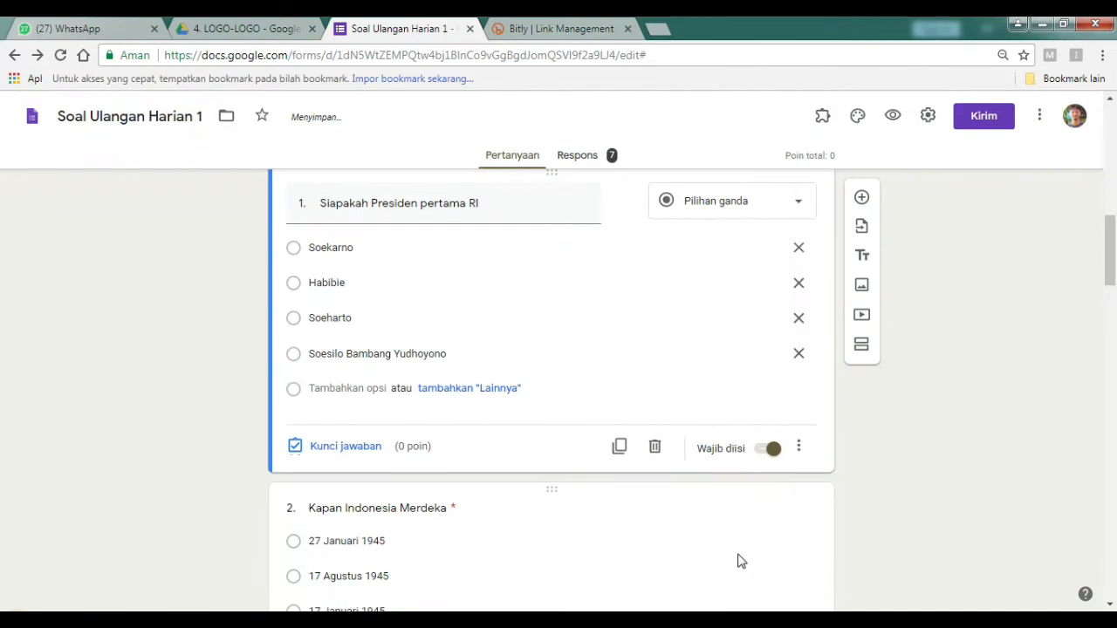
# Mark Soekarno as question 1's correct answer, worth 10 points.
pyautogui.scroll(3, 294, 506)
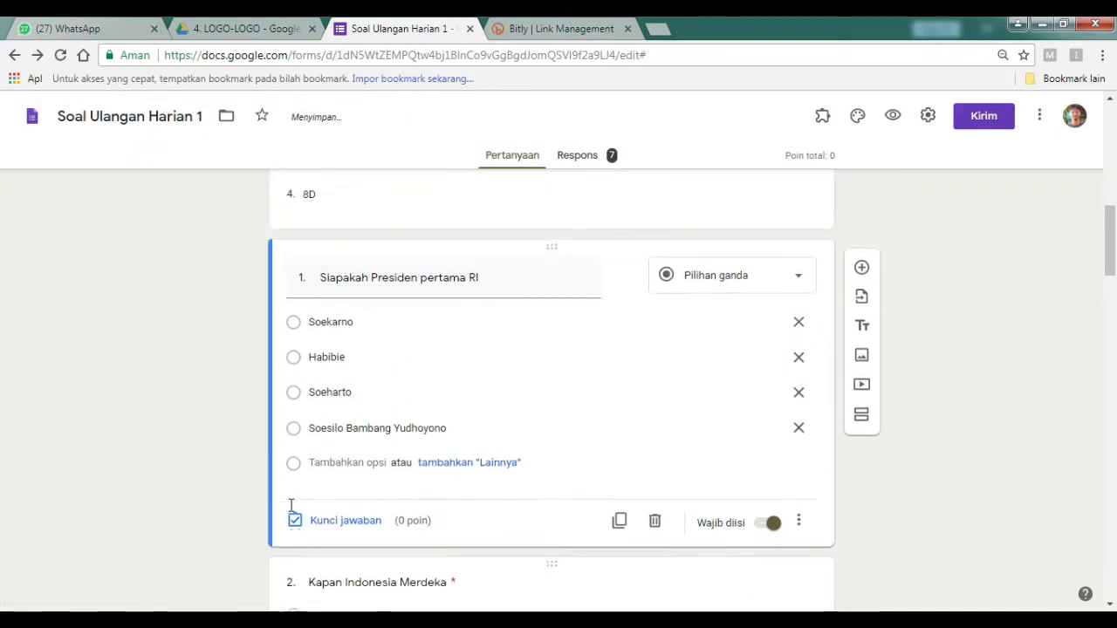
pyautogui.scroll(-3, 270, 500)
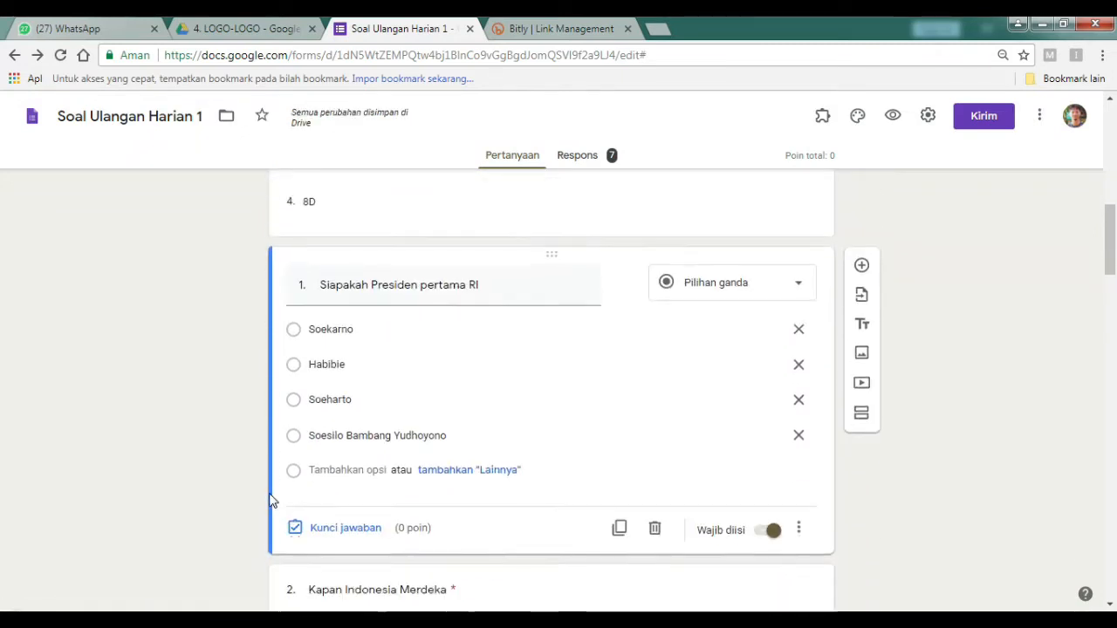
pyautogui.click(317, 530)
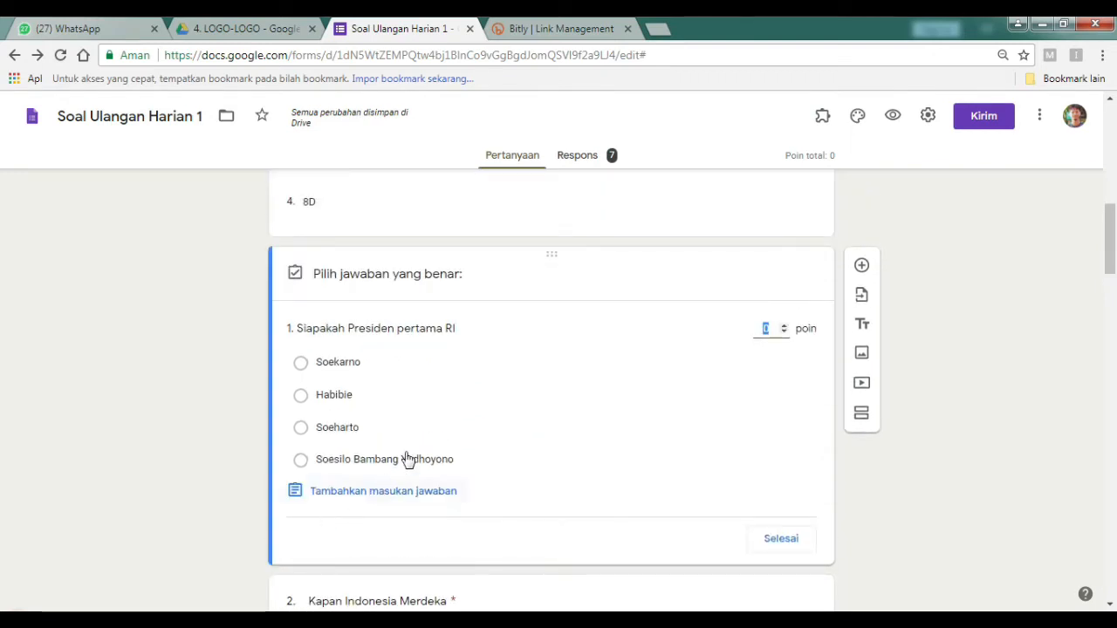
pyautogui.click(364, 366)
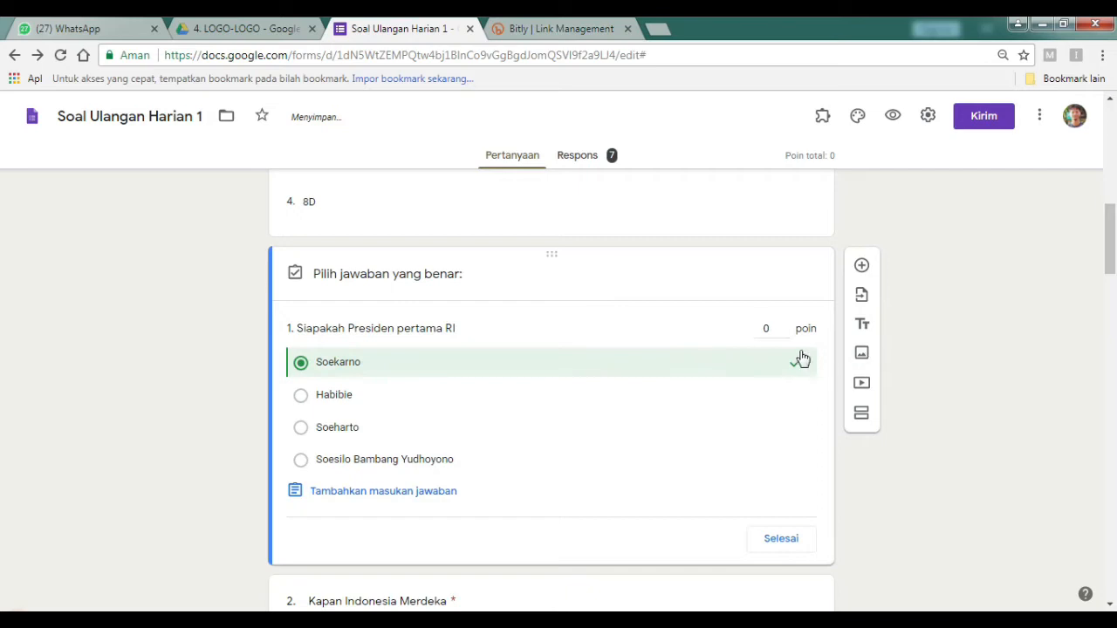
pyautogui.click(769, 326)
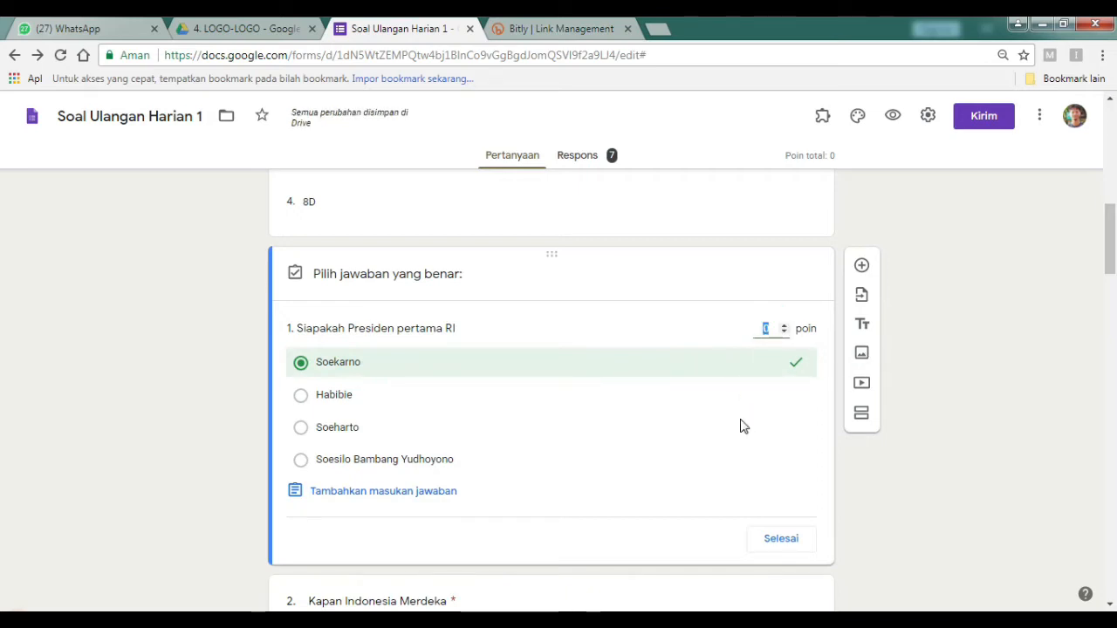
pyautogui.write('1')
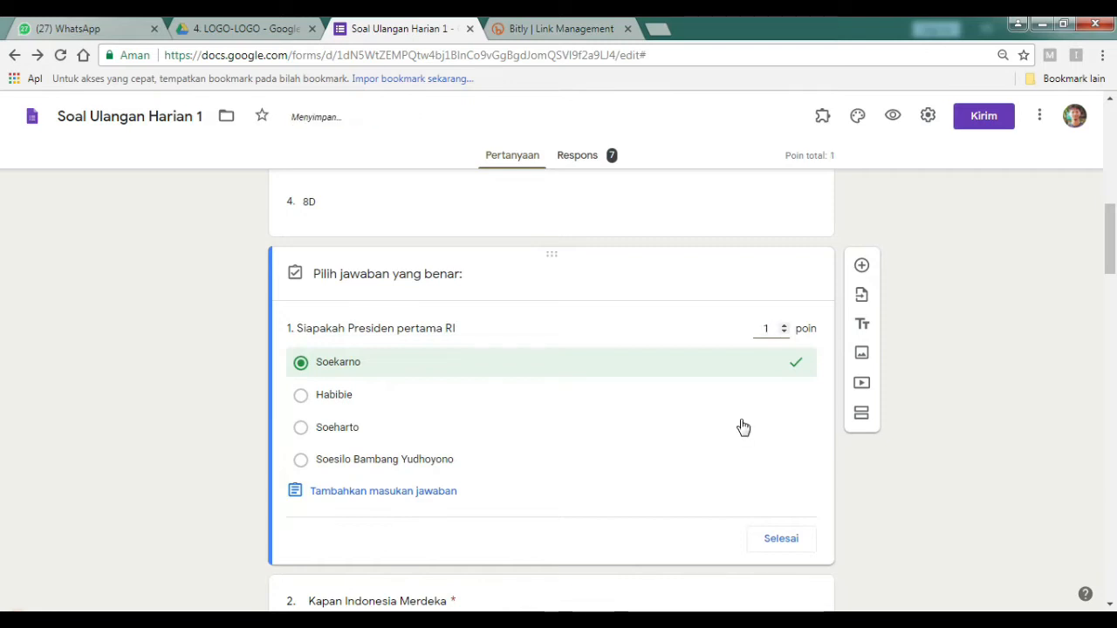
pyautogui.scroll(-1, 783, 393)
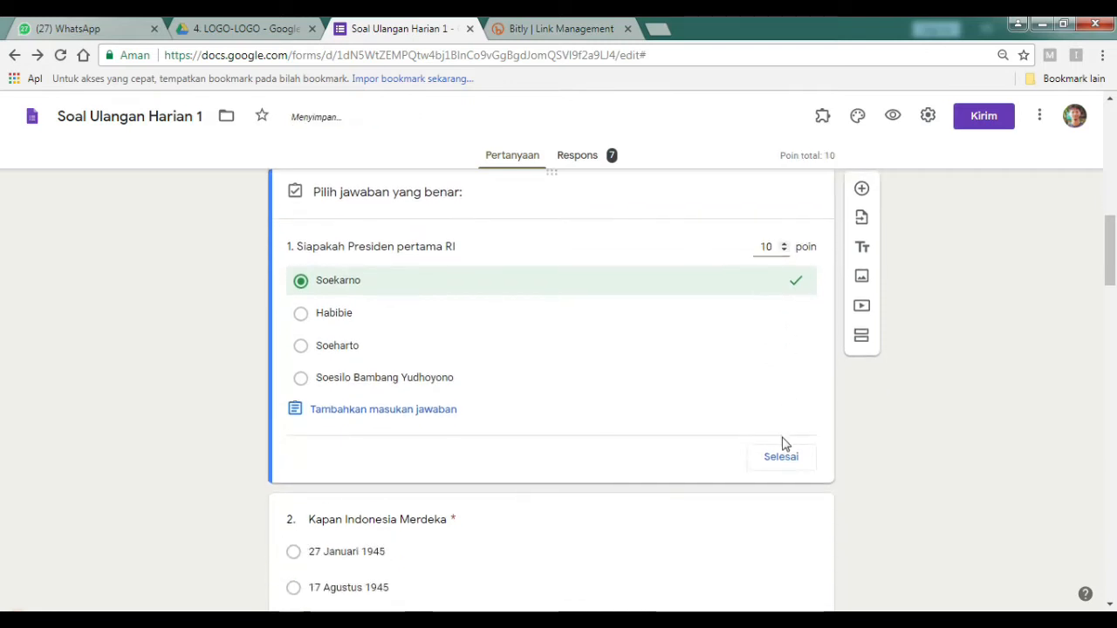
pyautogui.click(374, 415)
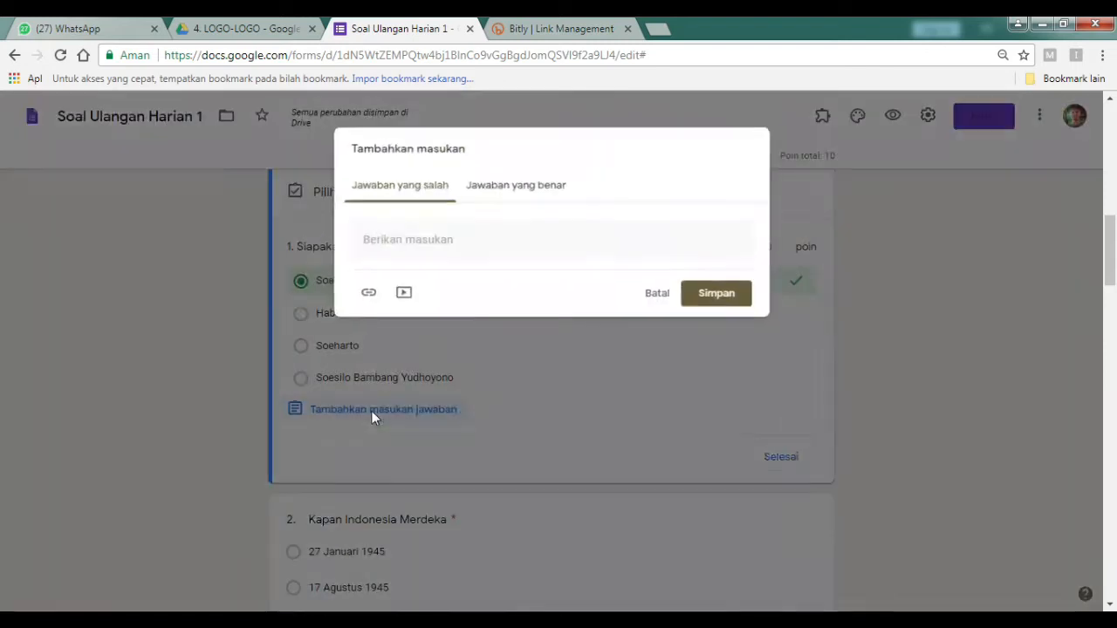
pyautogui.click(491, 190)
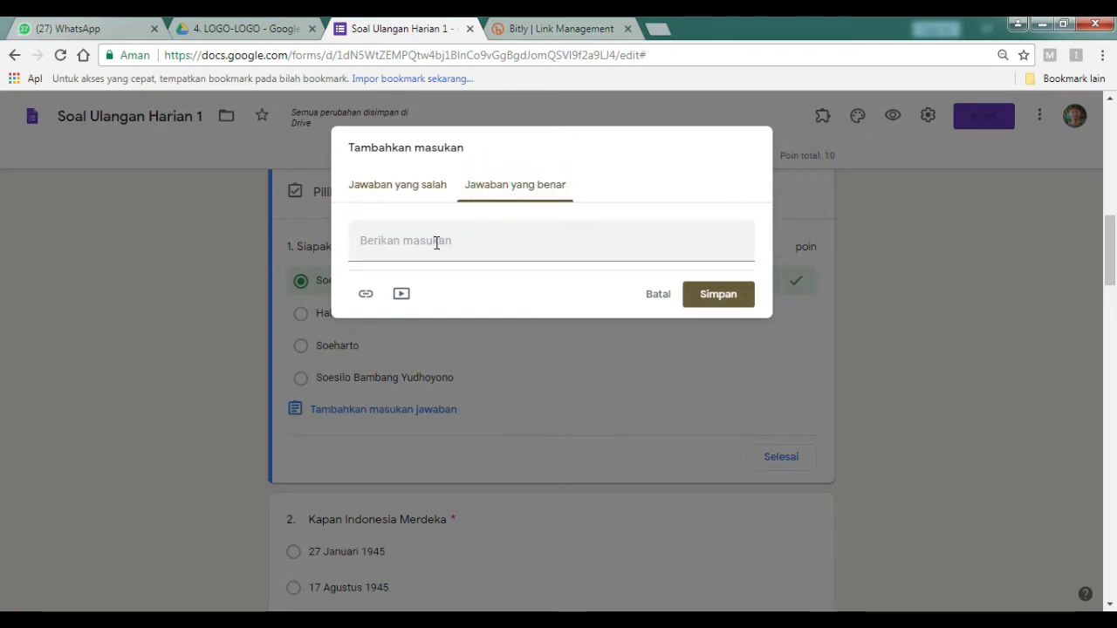
pyautogui.click(437, 243)
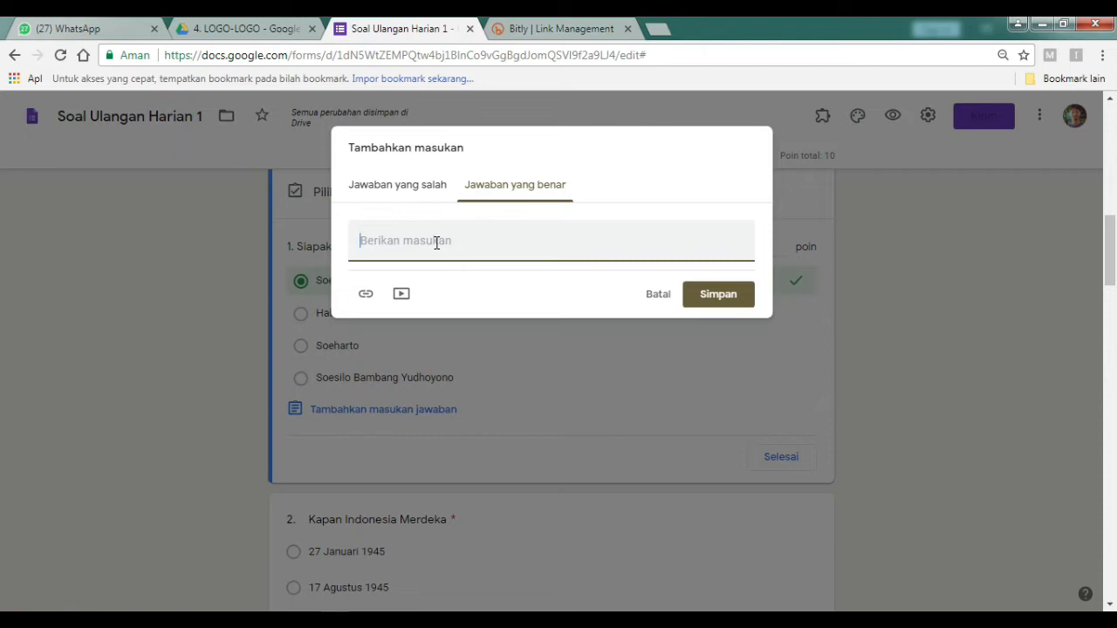
pyautogui.write('tet')
pyautogui.press('BackSpace')
pyautogui.press('capslock')
pyautogui.write('TINGKATKAN PRESTAS')
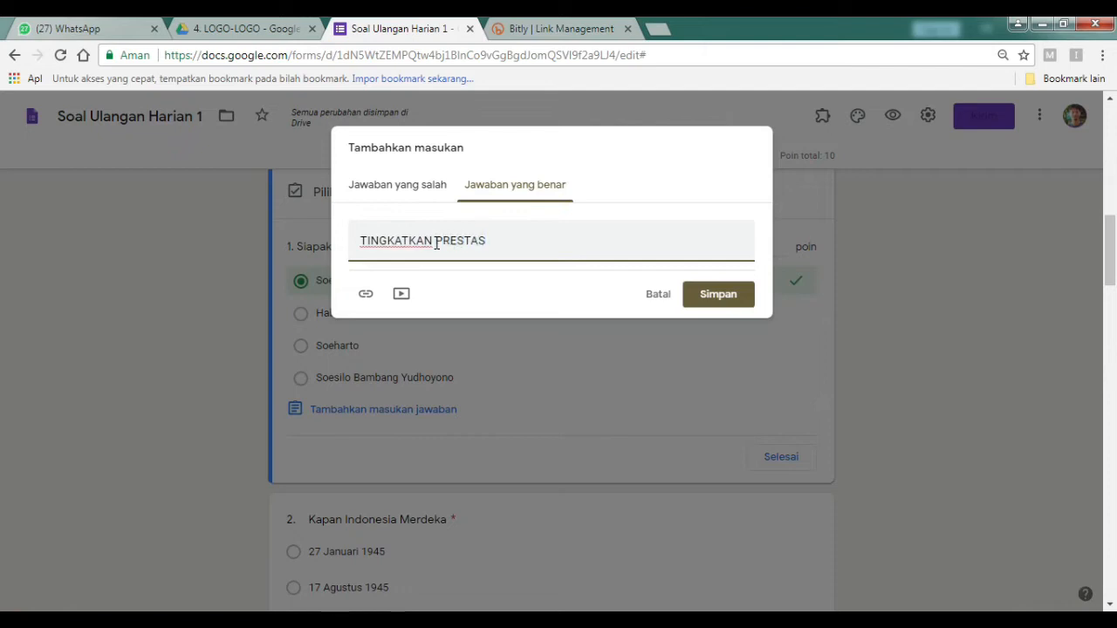
pyautogui.write('I')
pyautogui.moveTo(435, 239); pyautogui.dragTo(339, 259)
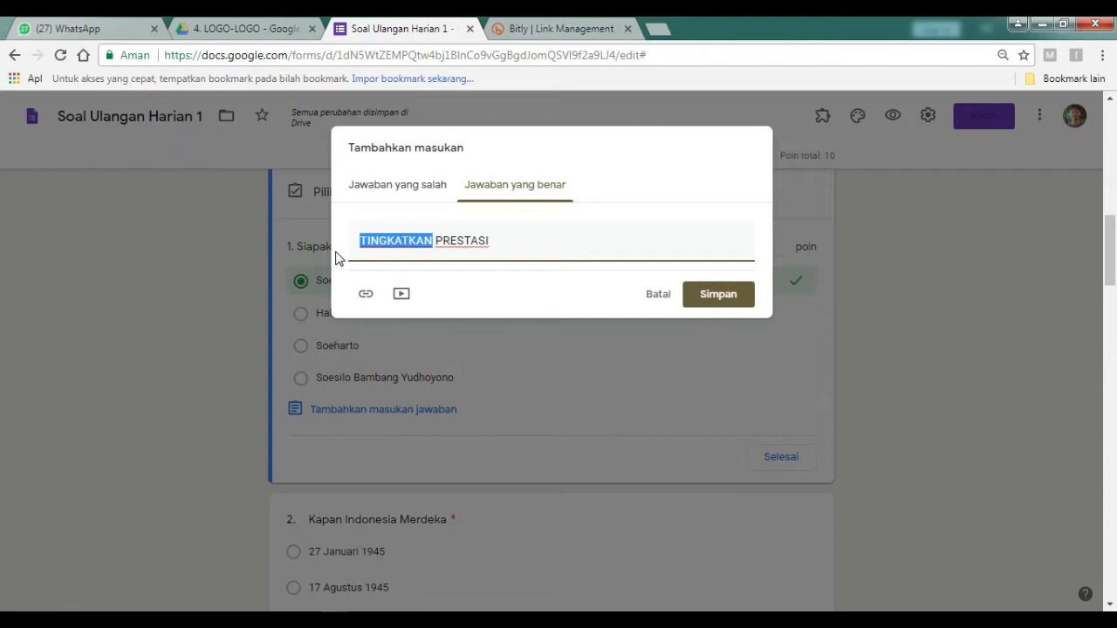
pyautogui.click(660, 302)
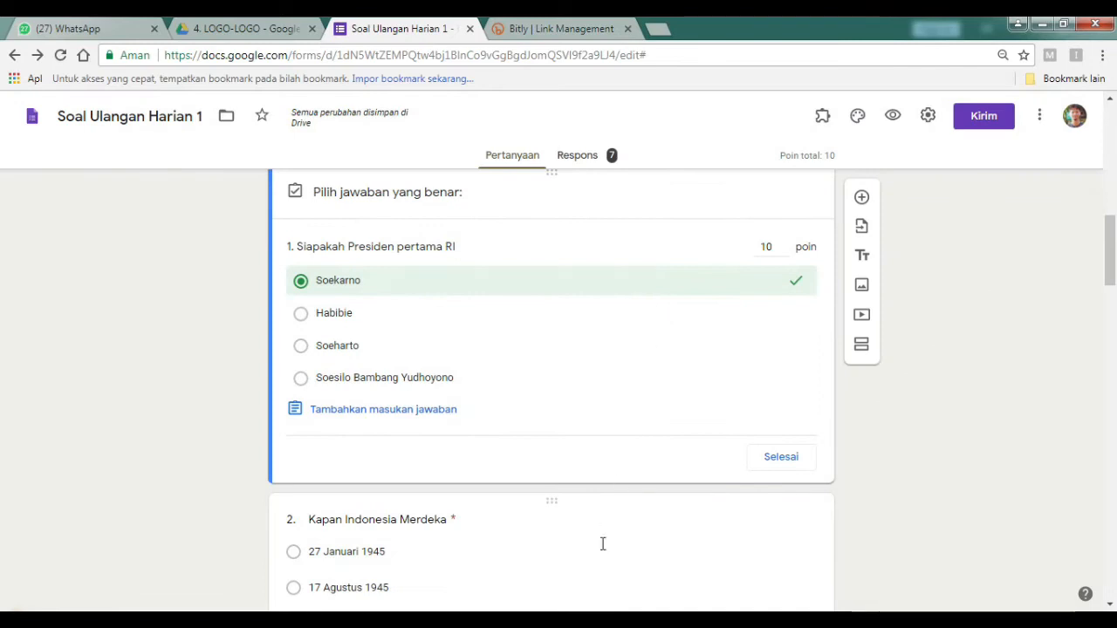
pyautogui.scroll(3, 601, 547)
pyautogui.scroll(-2, 604, 551)
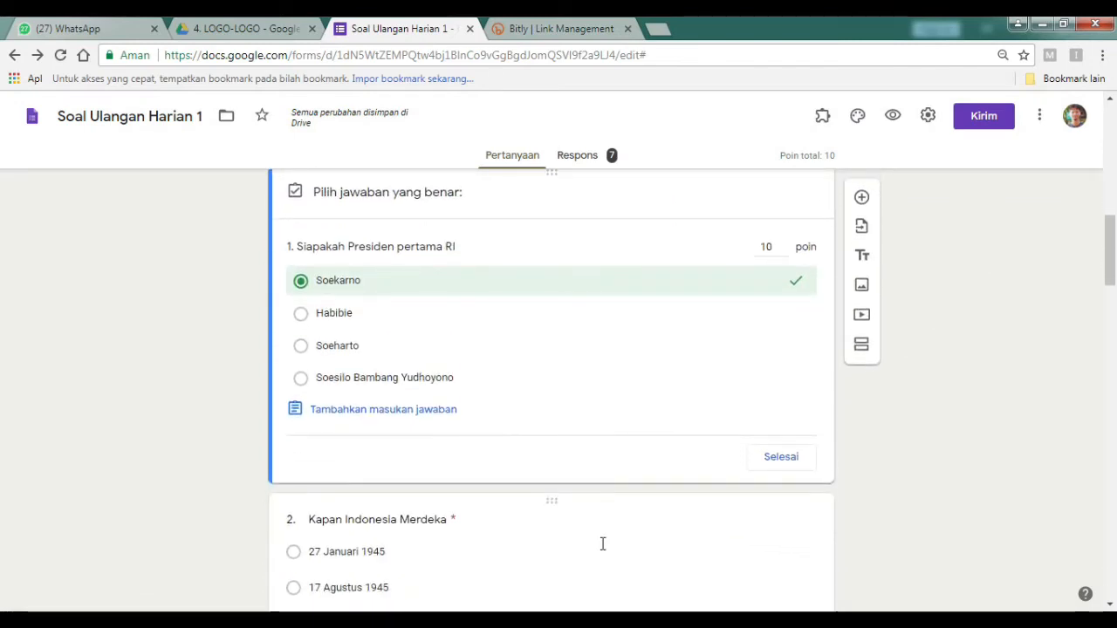
pyautogui.scroll(1, 602, 546)
# Reopen question 1's answer key and its answer-feedback editor.
pyautogui.click(793, 541)
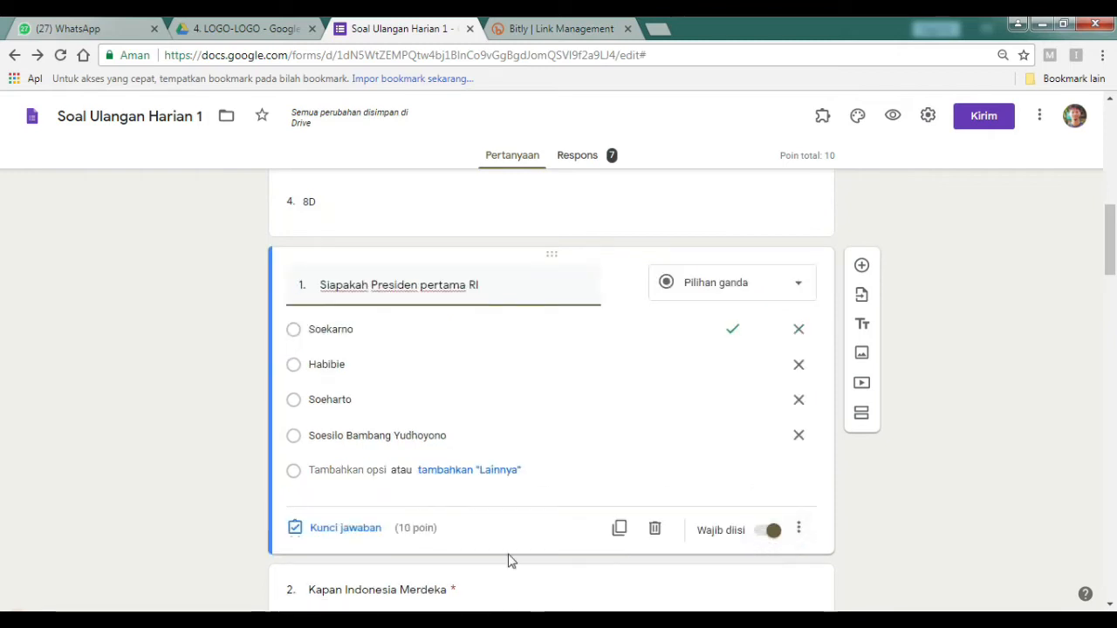
pyautogui.click(342, 531)
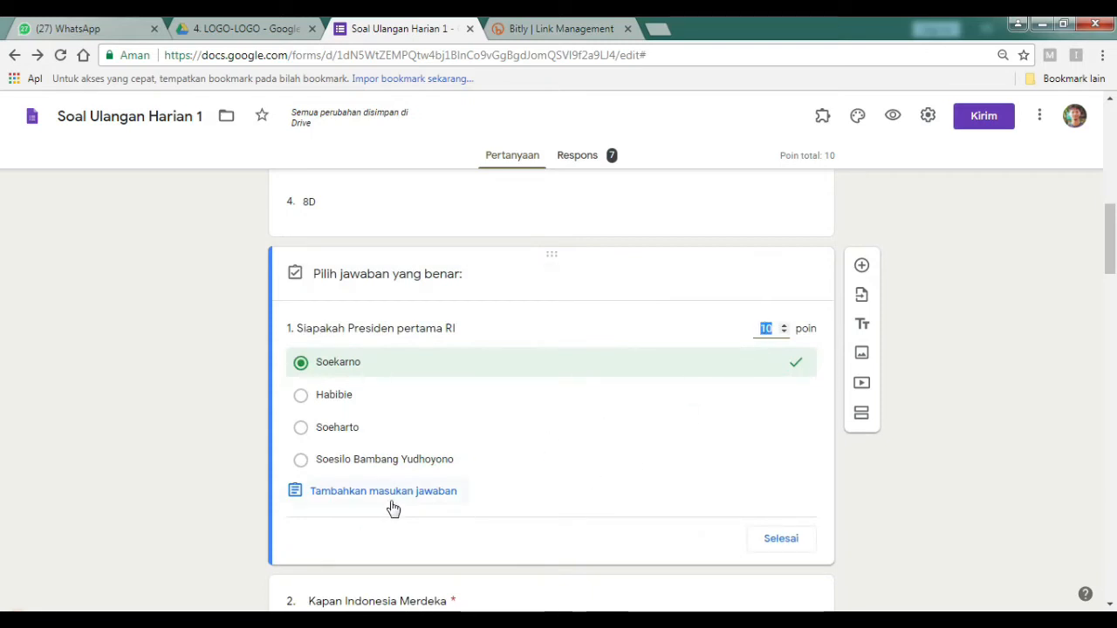
pyautogui.scroll(-1, 392, 506)
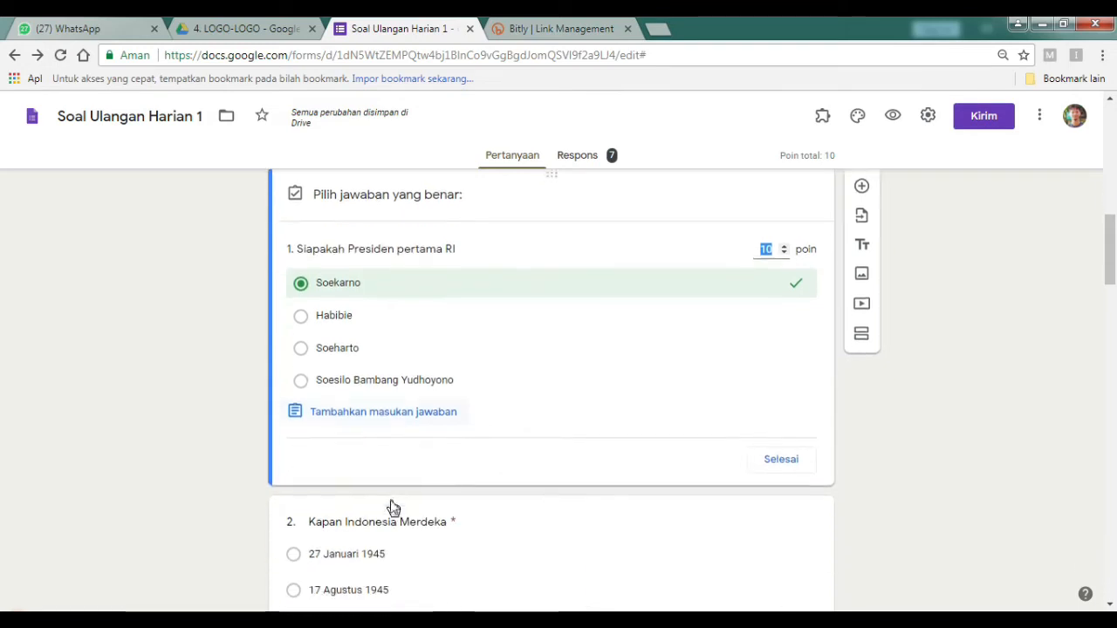
pyautogui.click(389, 408)
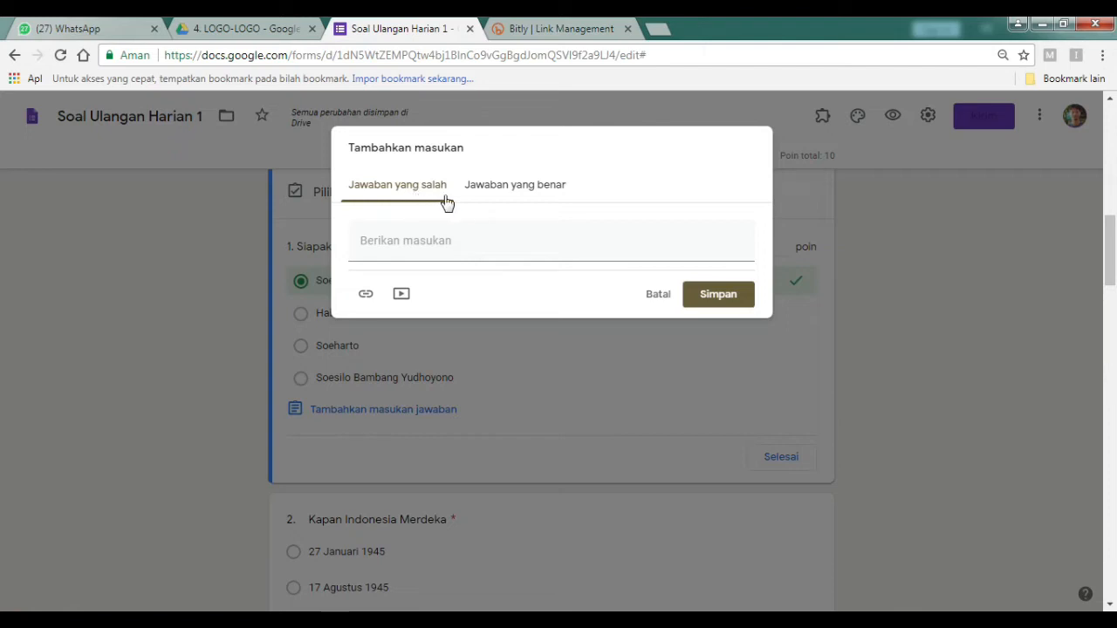
# Correct the correct-answer feedback to read 'Pertahankan Prestasi' and save it.
pyautogui.click(491, 195)
pyautogui.click(427, 245)
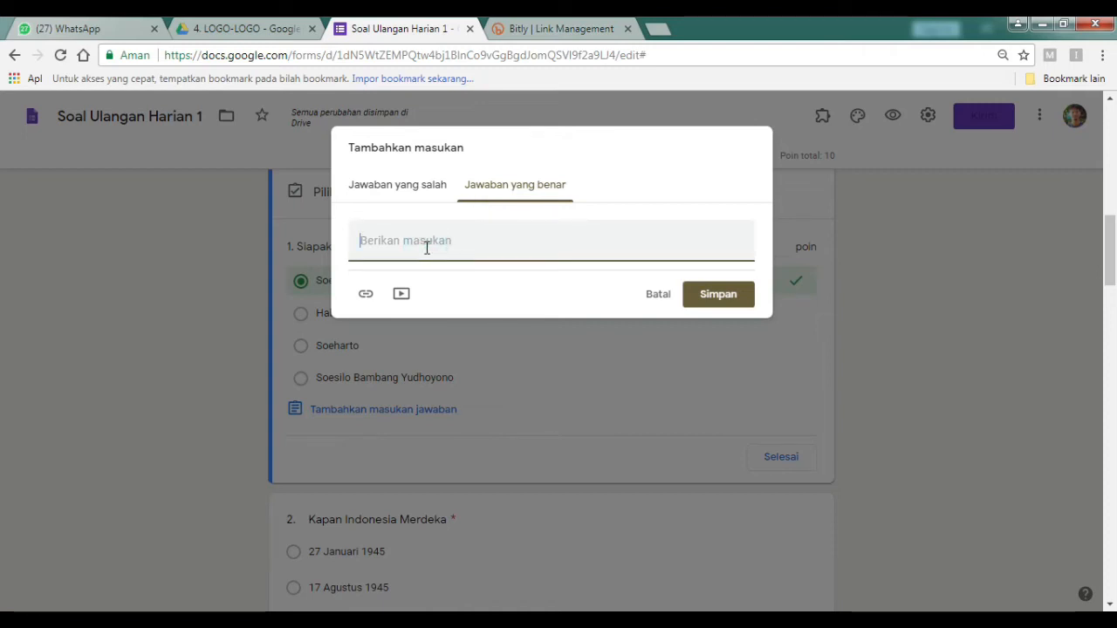
pyautogui.write('P')
pyautogui.press('capslock')
pyautogui.write('ertahankan Presy')
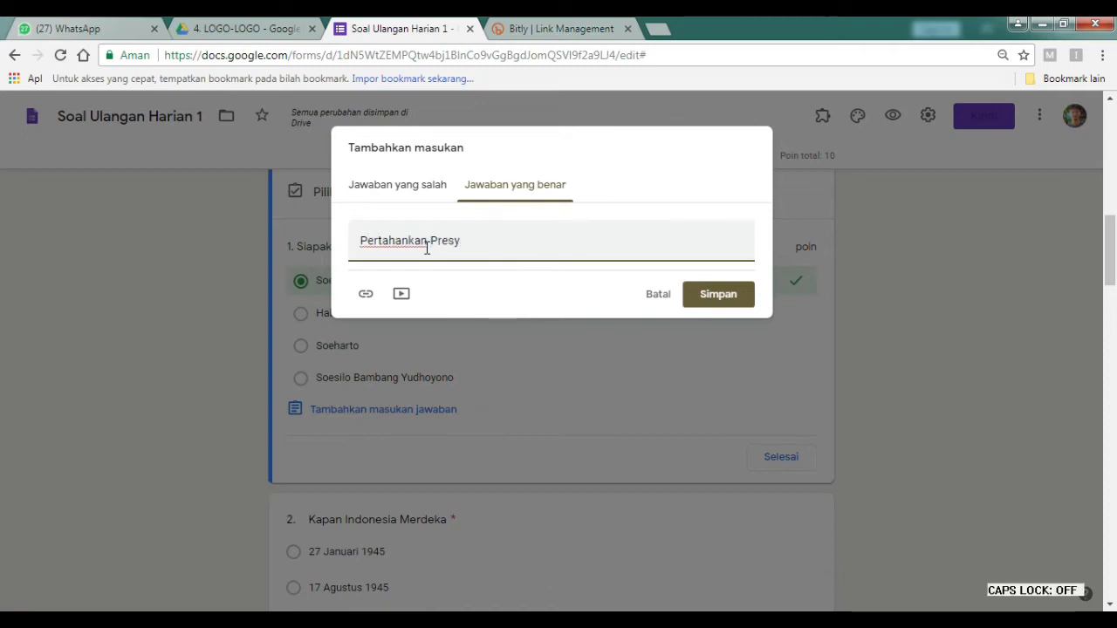
pyautogui.press('BackSpace')
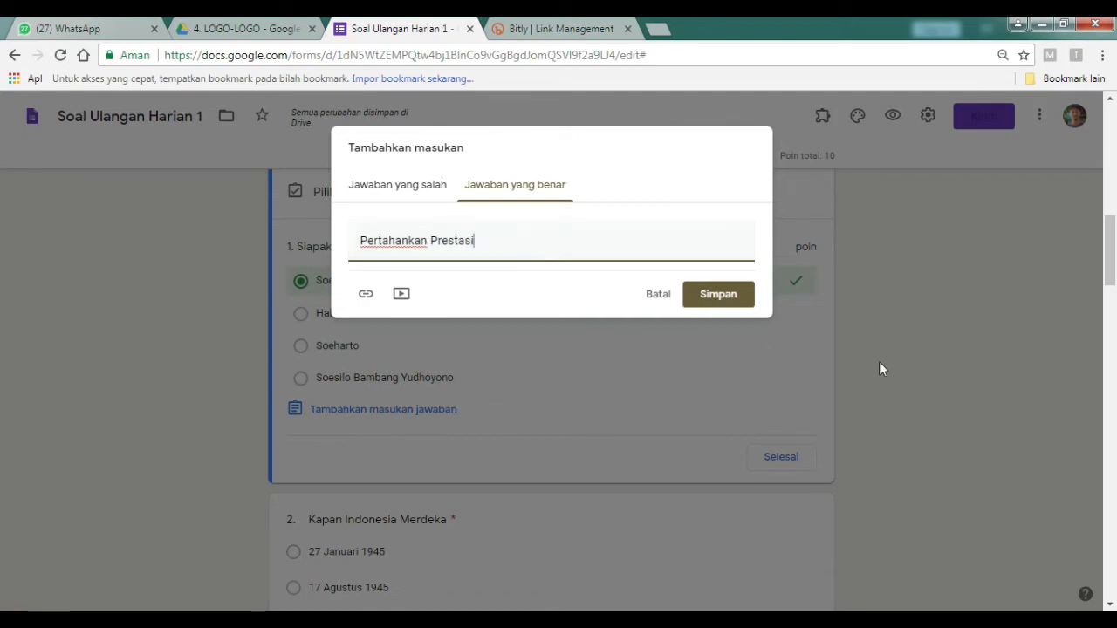
pyautogui.click(740, 296)
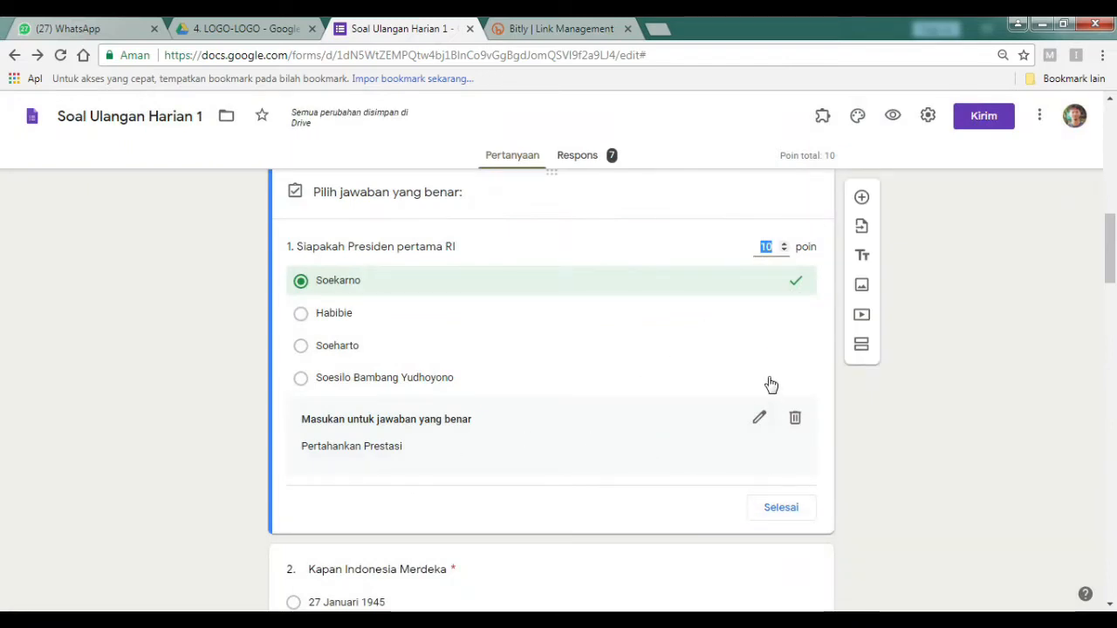
# Set 17 Agustus 1945 as question 2's correct answer, worth 10 points.
pyautogui.click(763, 515)
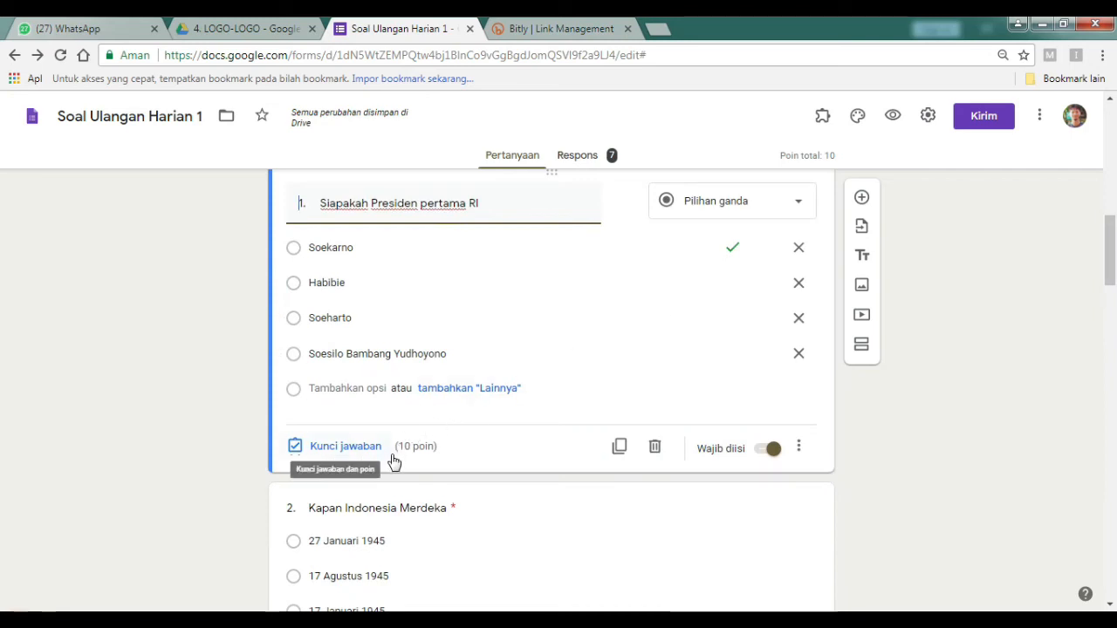
pyautogui.scroll(-2, 558, 522)
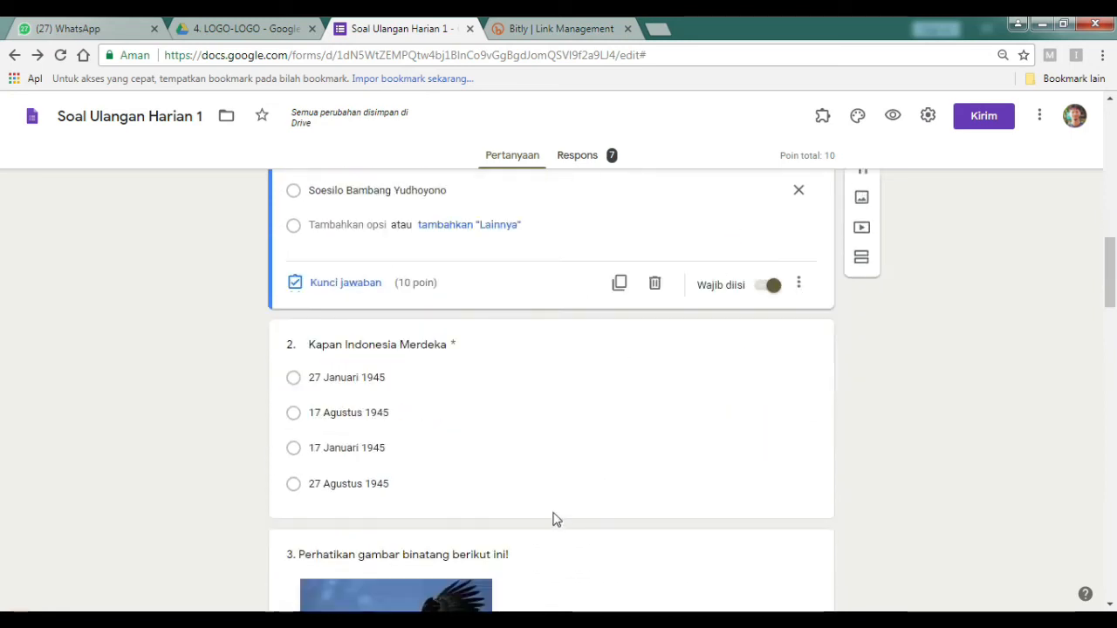
pyautogui.click(488, 425)
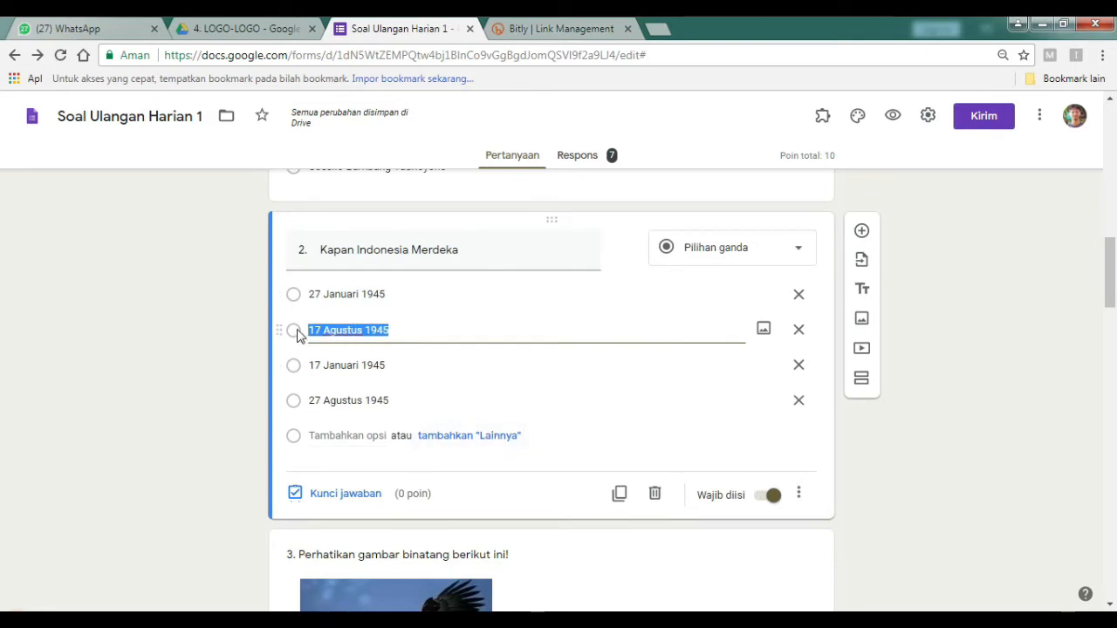
pyautogui.click(336, 495)
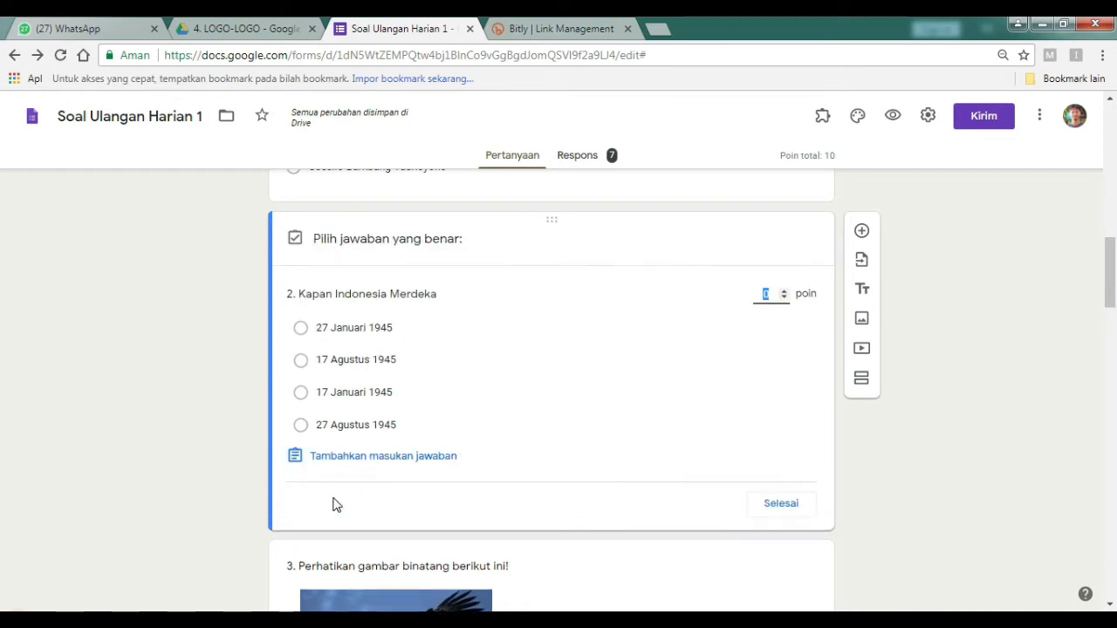
pyautogui.click(307, 361)
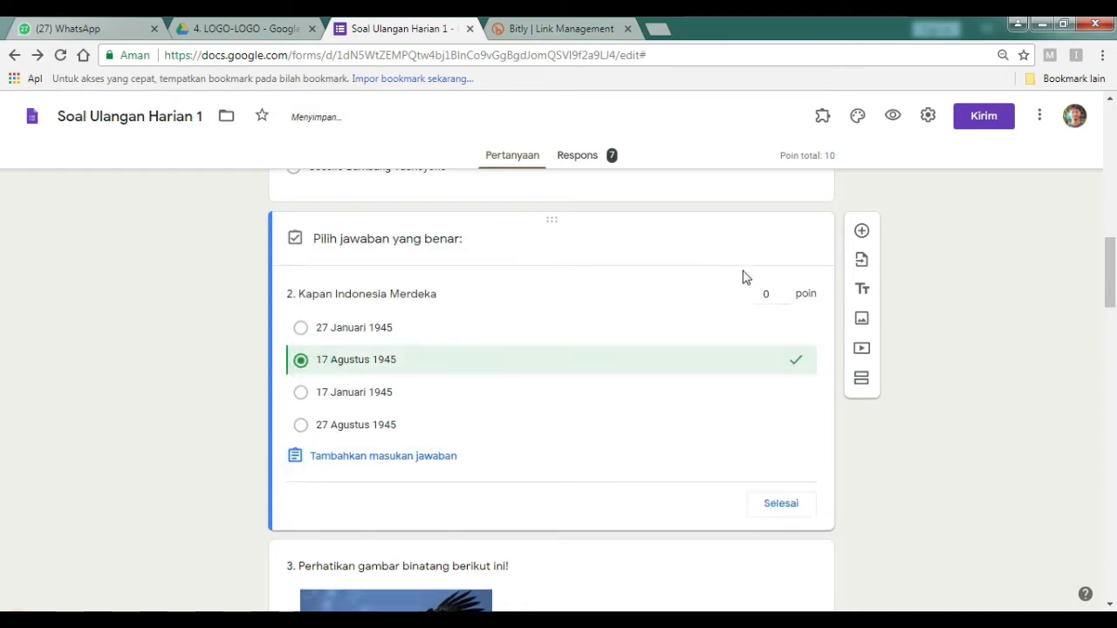
pyautogui.click(768, 294)
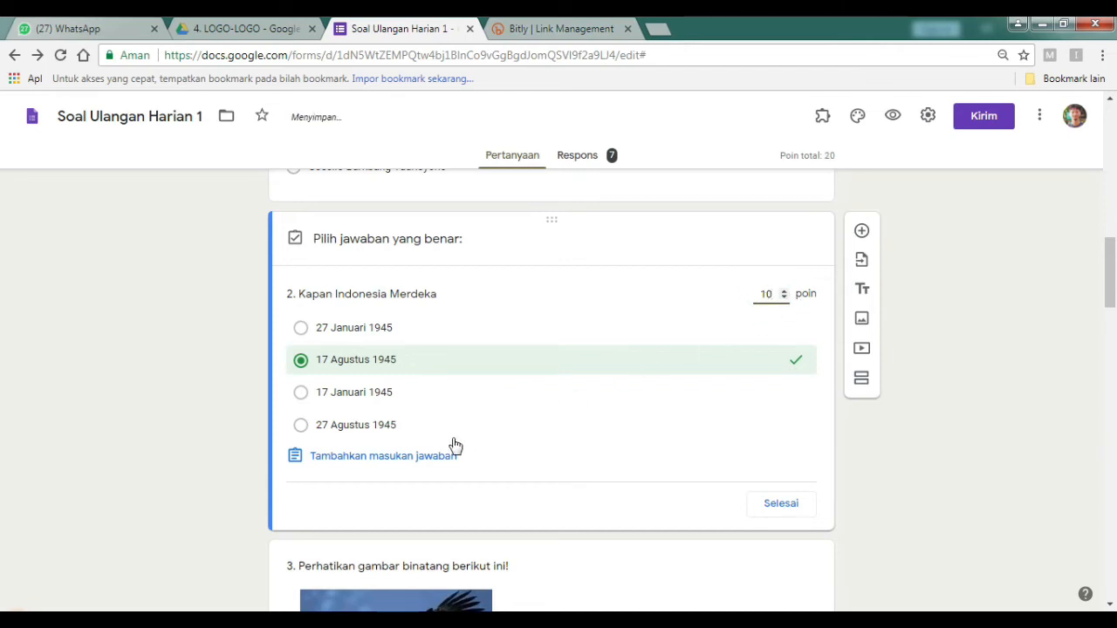
pyautogui.click(435, 466)
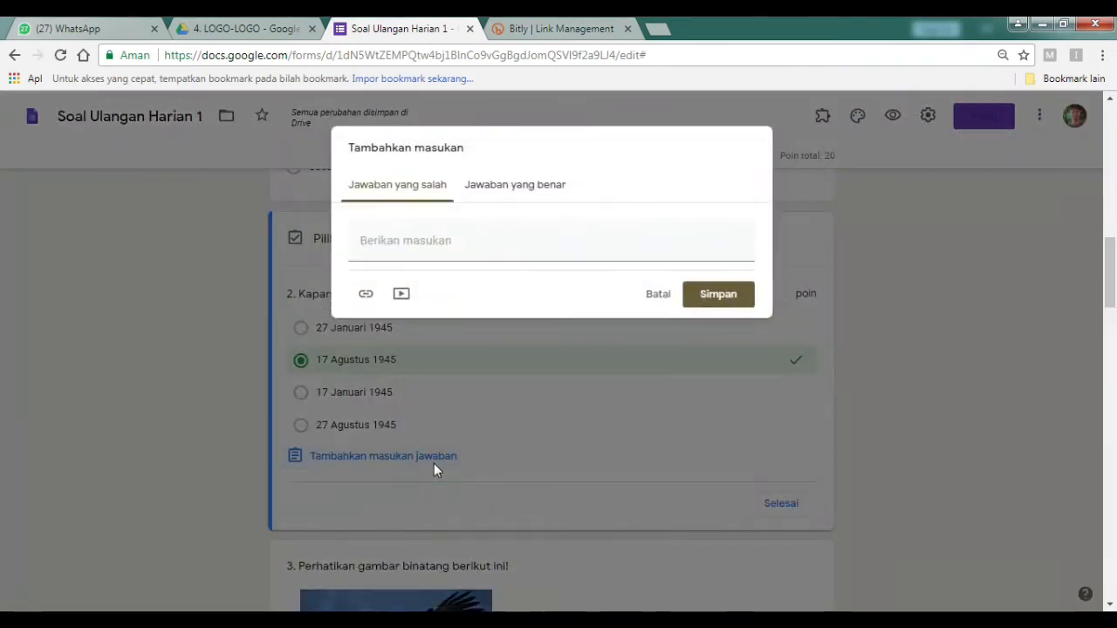
# Add wrong-answer feedback 'Pelajari kembali materi' to question 2 and close its answer key.
pyautogui.click(428, 192)
pyautogui.click(414, 242)
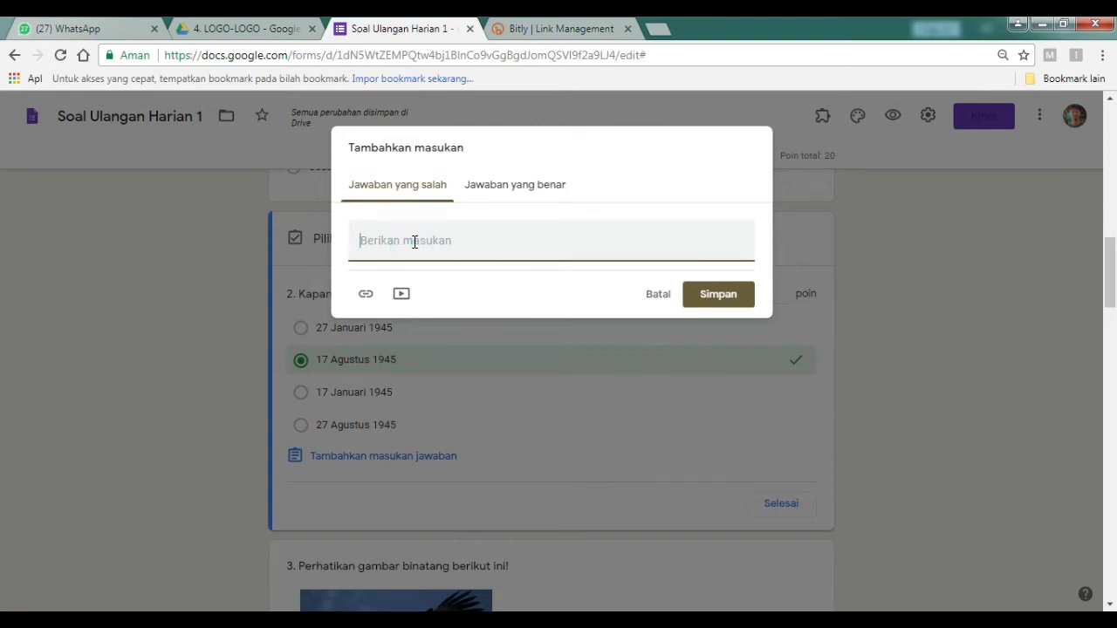
pyautogui.write('Pelajari kembali materi')
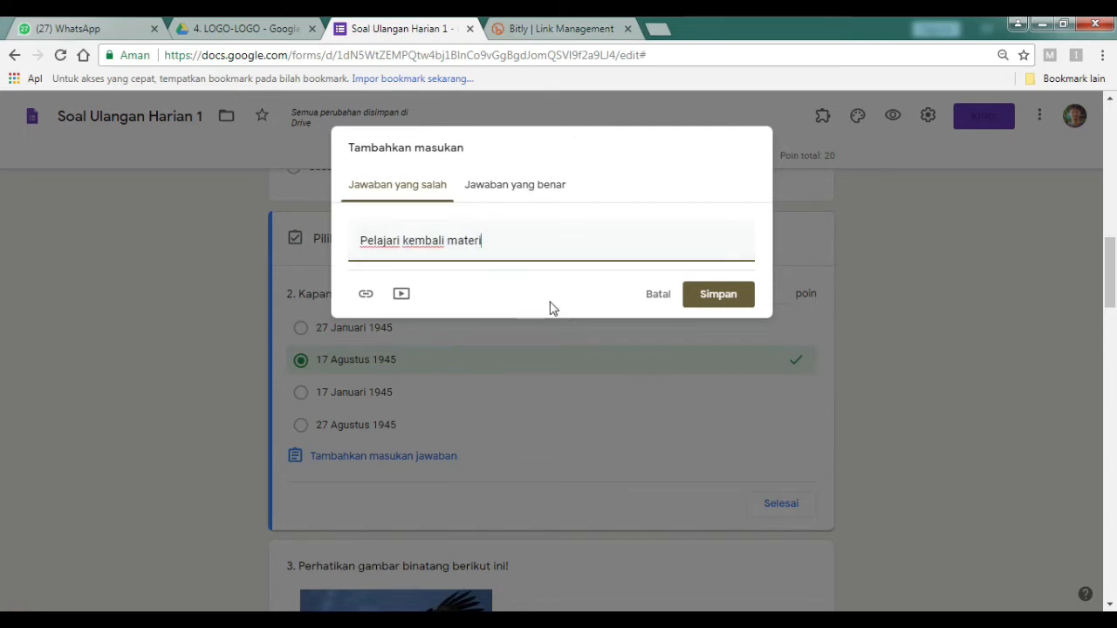
pyautogui.click(717, 303)
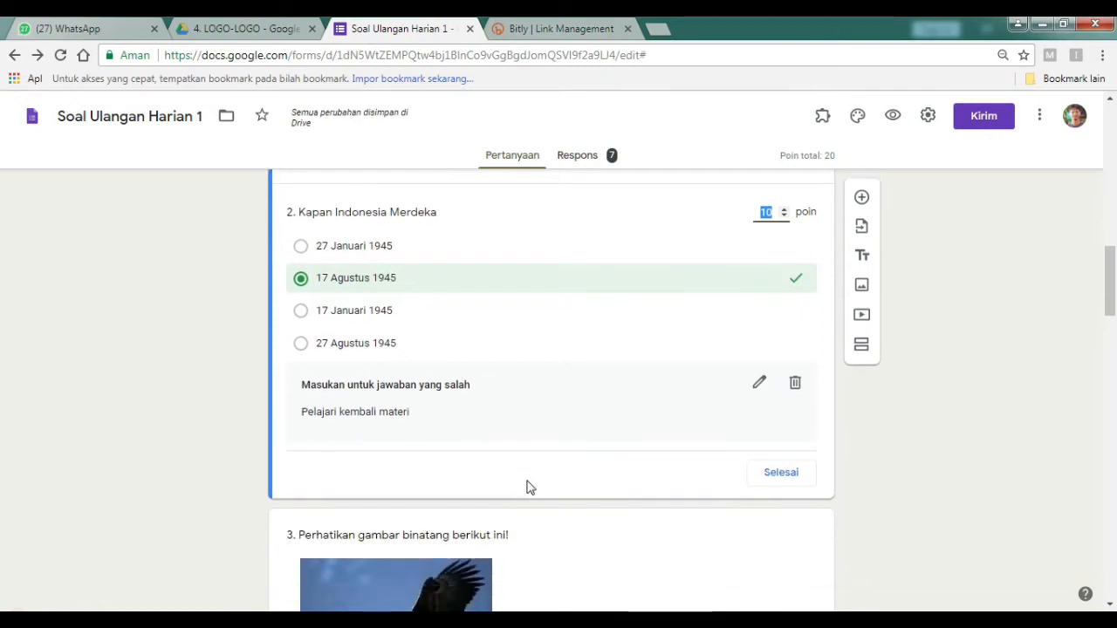
pyautogui.click(785, 473)
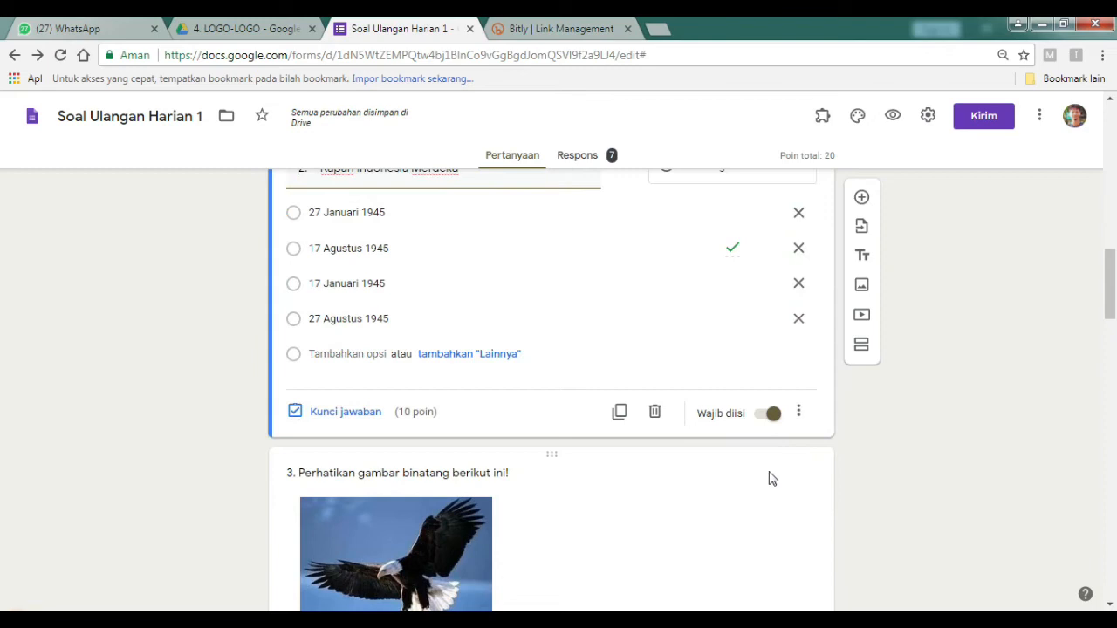
# Mark 'Ada perintah untuk membunuhnya' as question 3's correct answer, worth 10 points.
pyautogui.scroll(-3, 361, 407)
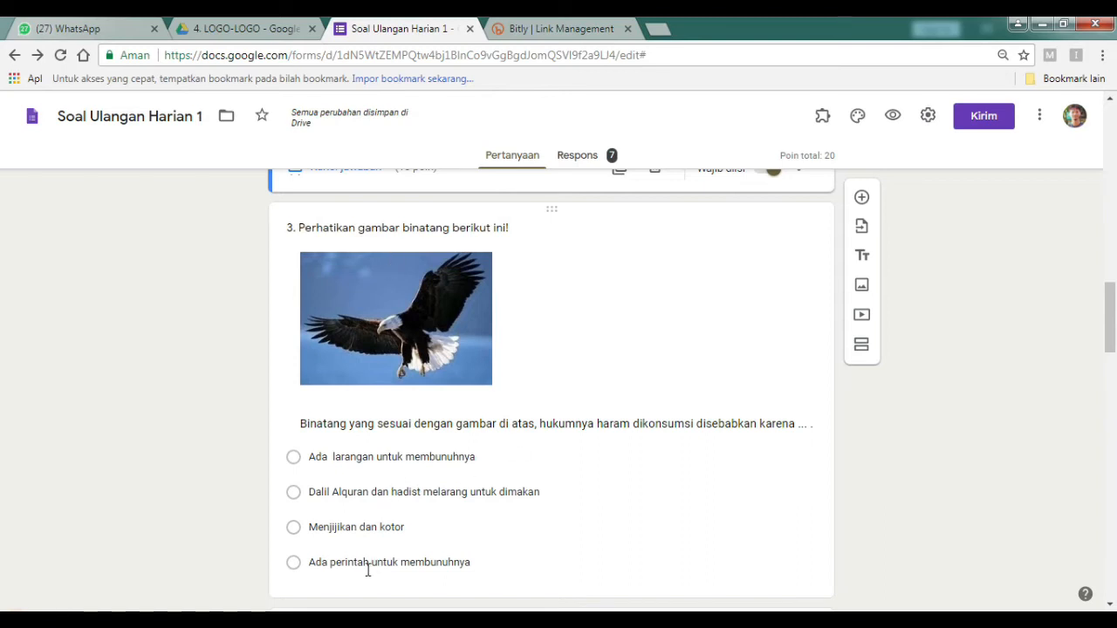
pyautogui.click(293, 563)
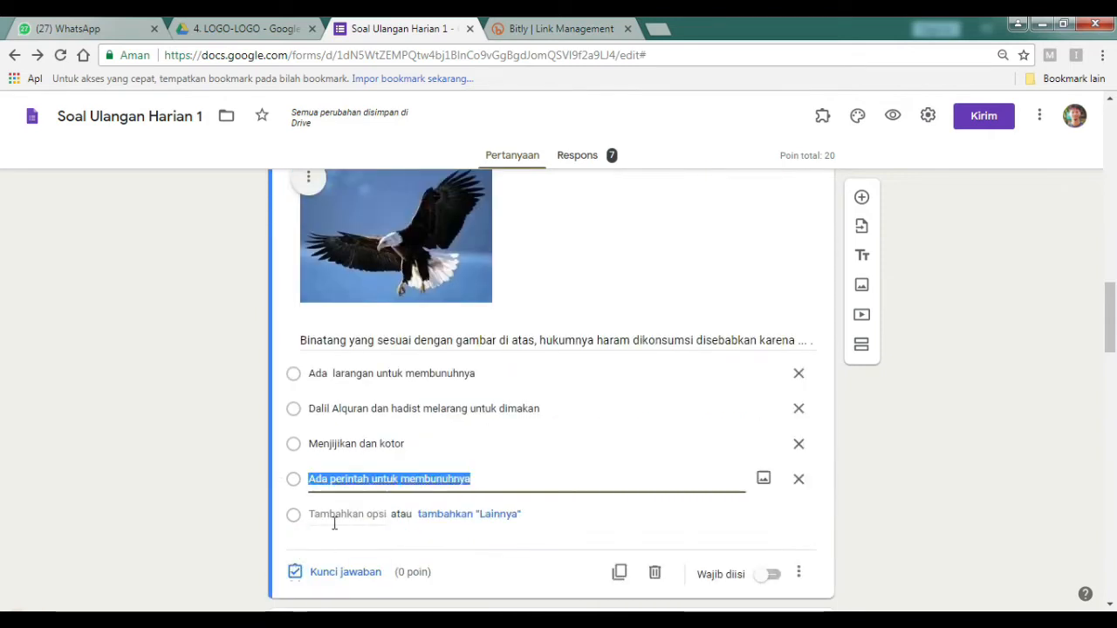
pyautogui.click(340, 574)
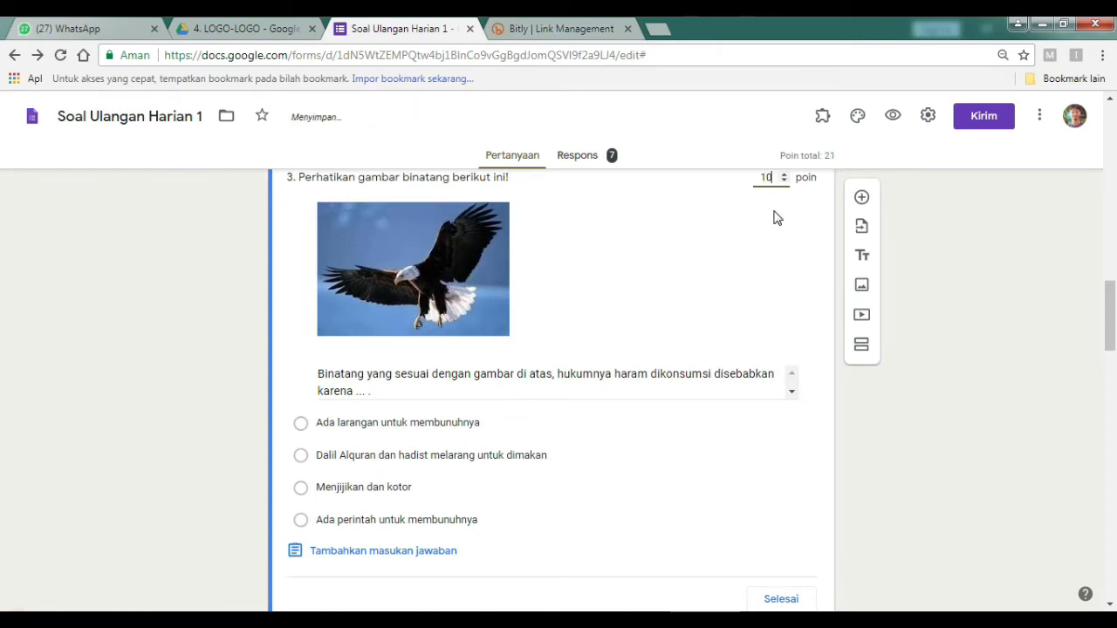
pyautogui.click(390, 524)
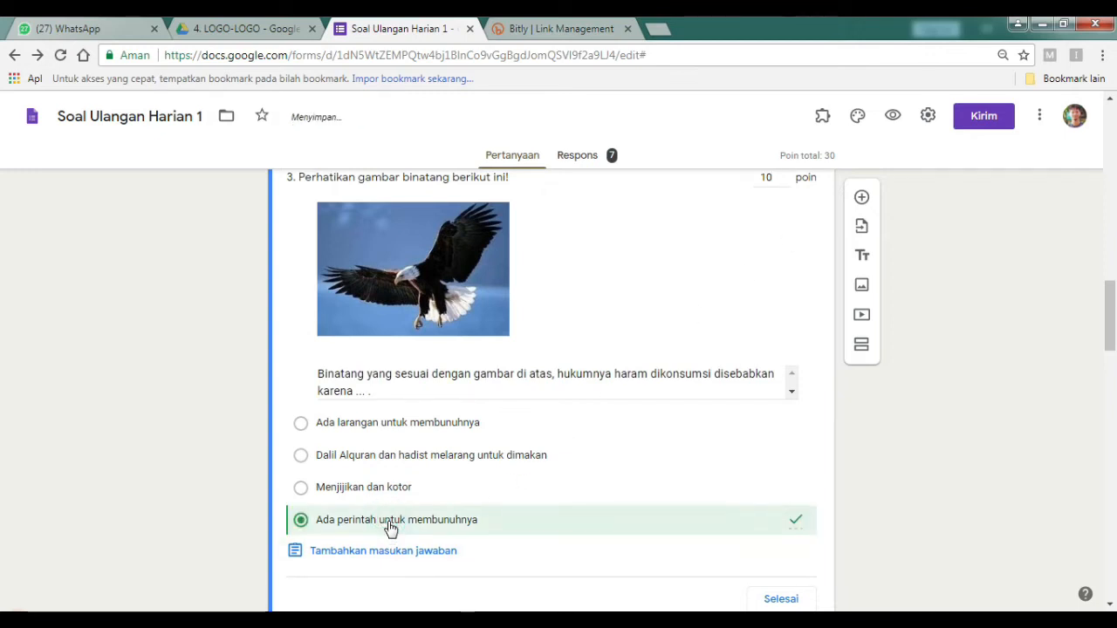
pyautogui.scroll(-1, 387, 527)
# Give question 3 wrong-answer feedback 'Silahkan Belajar lebih Giat' and correct-answer feedback 'Selamat'.
pyautogui.click(398, 472)
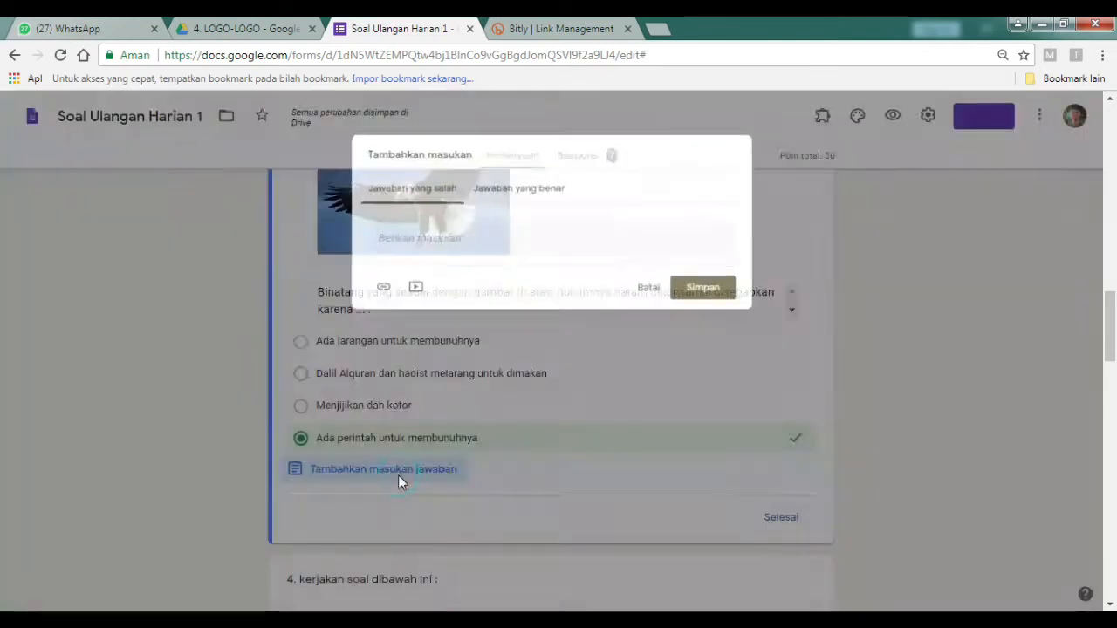
pyautogui.click(418, 241)
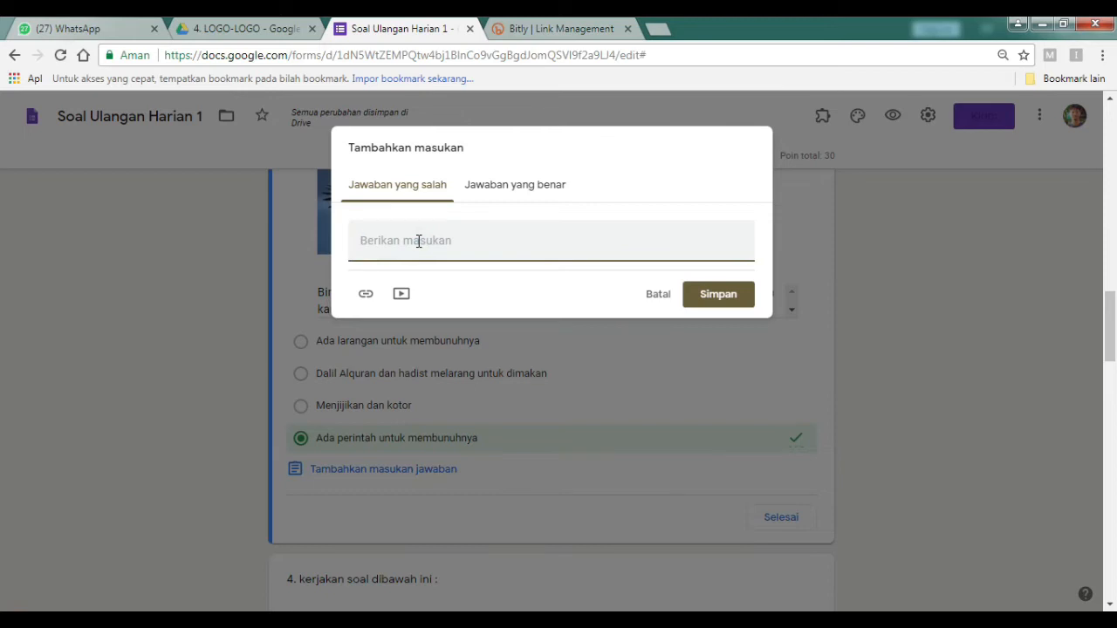
pyautogui.write('Silahkan Belajar lebih Giat')
pyautogui.click(511, 199)
pyautogui.click(465, 236)
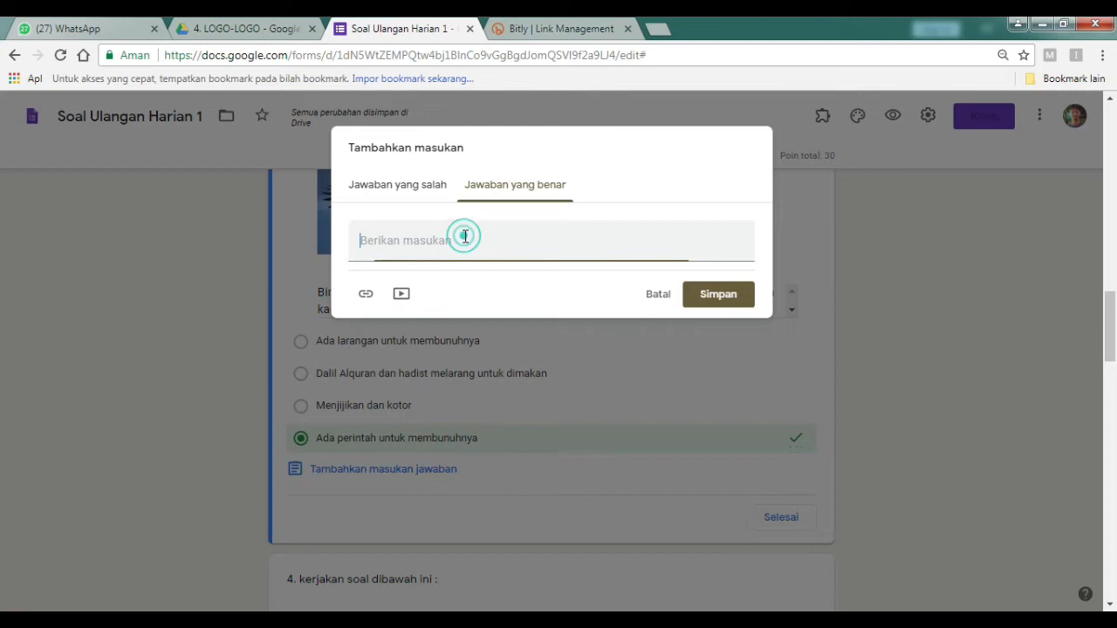
pyautogui.write('Selamat')
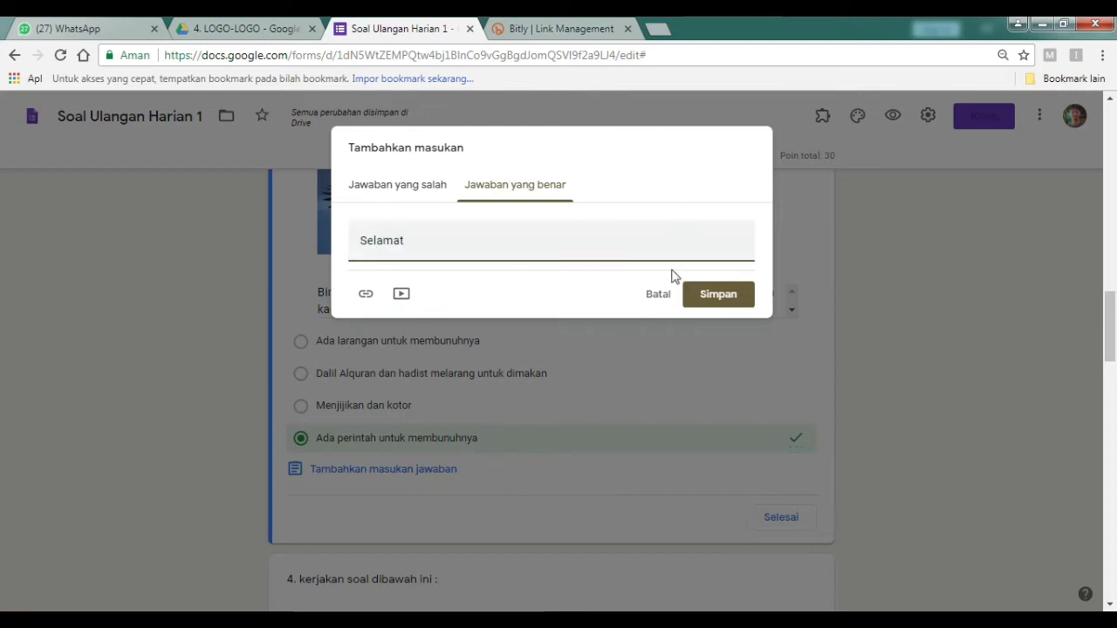
pyautogui.click(709, 297)
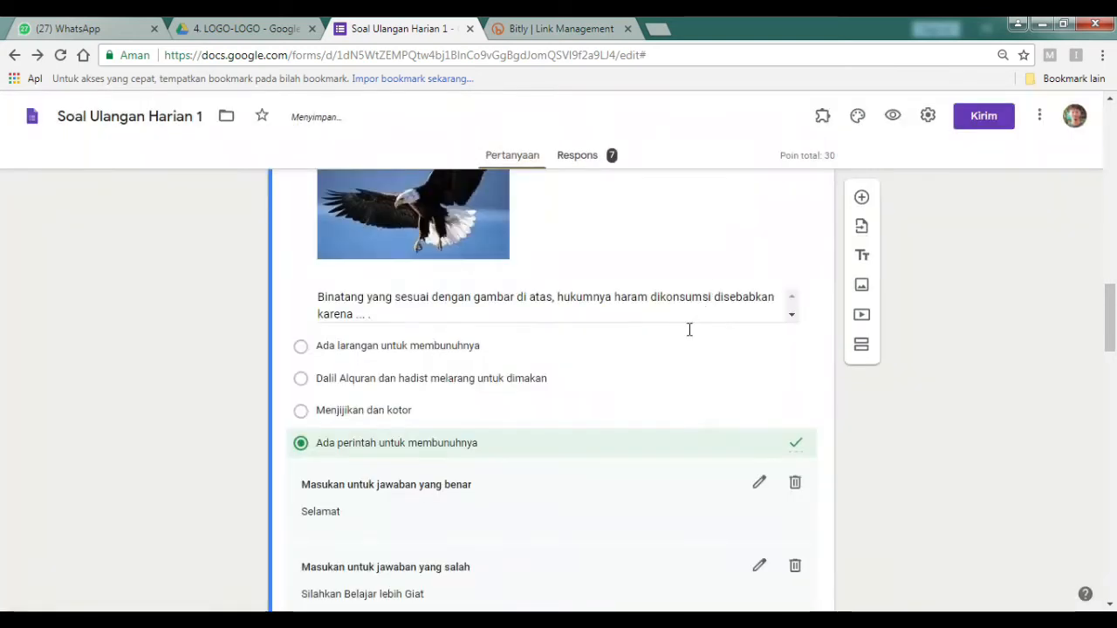
# Close question 3's key and make option A question 4's 10-point correct answer.
pyautogui.scroll(-2, 693, 424)
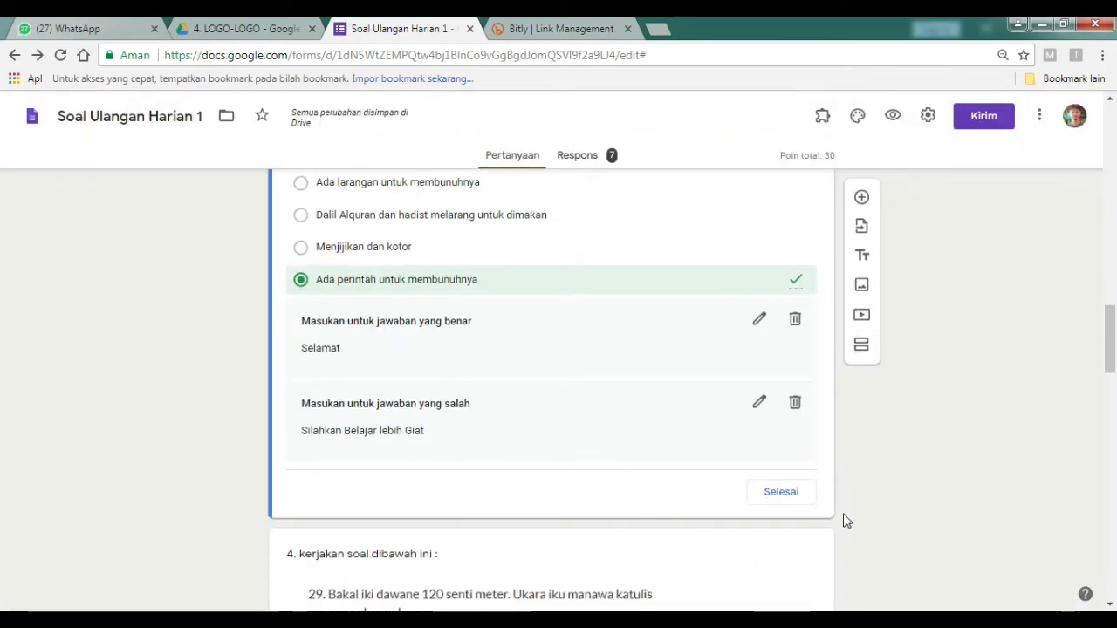
pyautogui.click(802, 495)
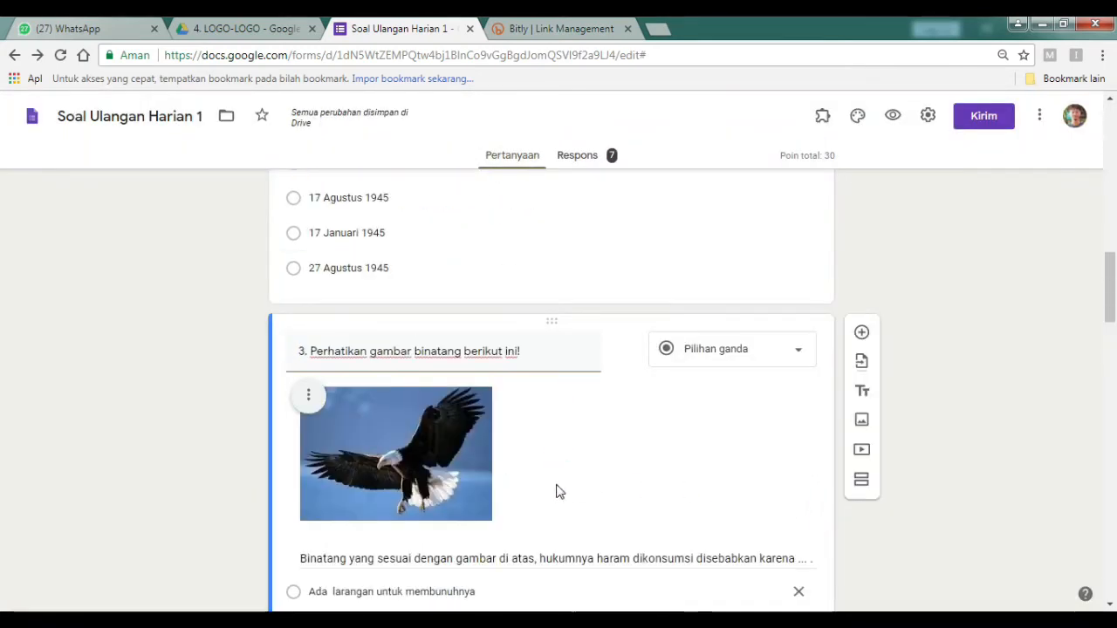
pyautogui.scroll(-5, 559, 491)
pyautogui.scroll(-2, 558, 492)
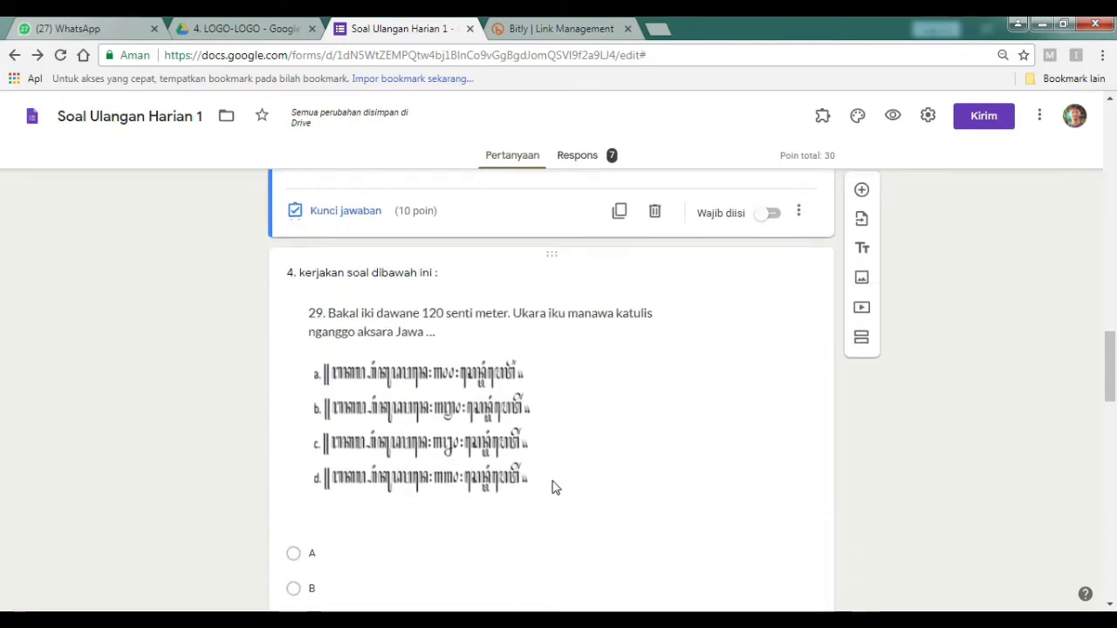
pyautogui.scroll(-2, 553, 489)
pyautogui.click(293, 398)
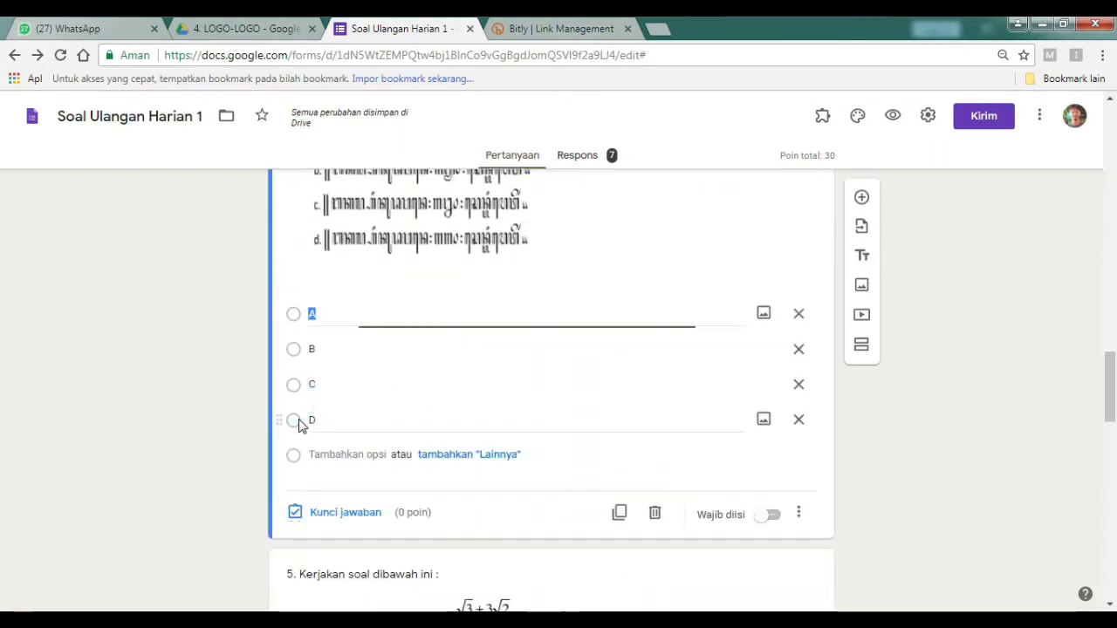
pyautogui.click(321, 515)
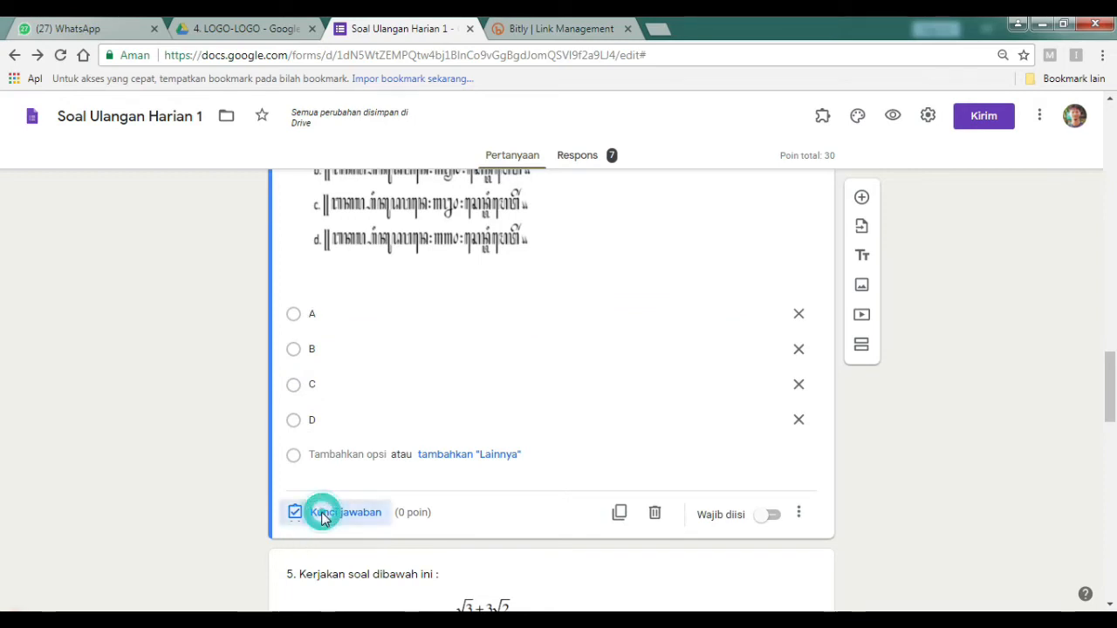
pyautogui.write('1')
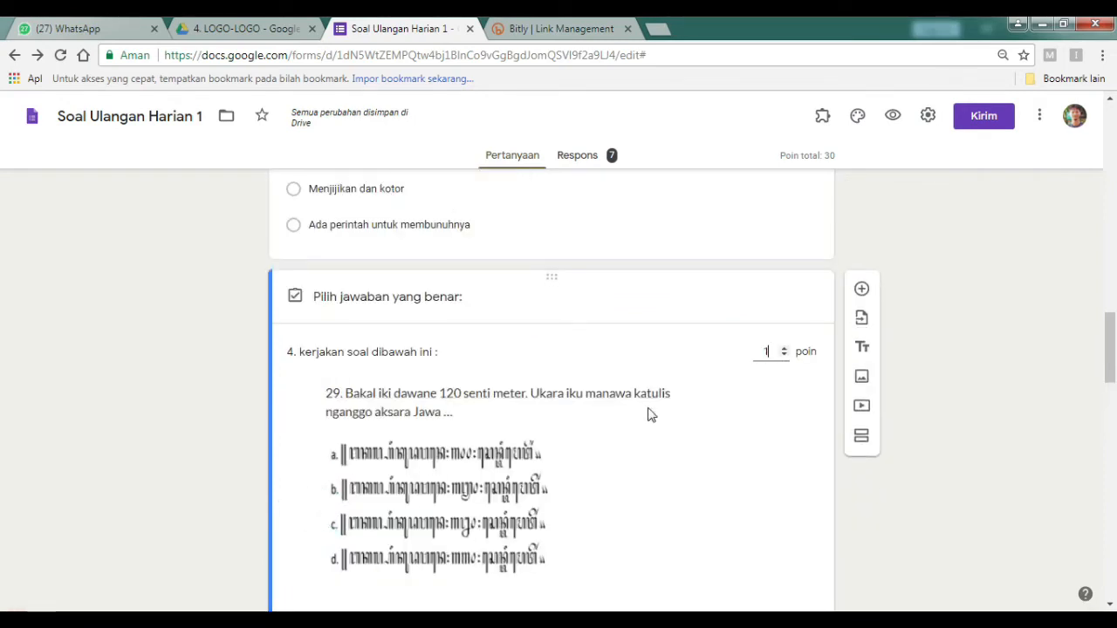
pyautogui.write('0')
pyautogui.scroll(-3, 637, 437)
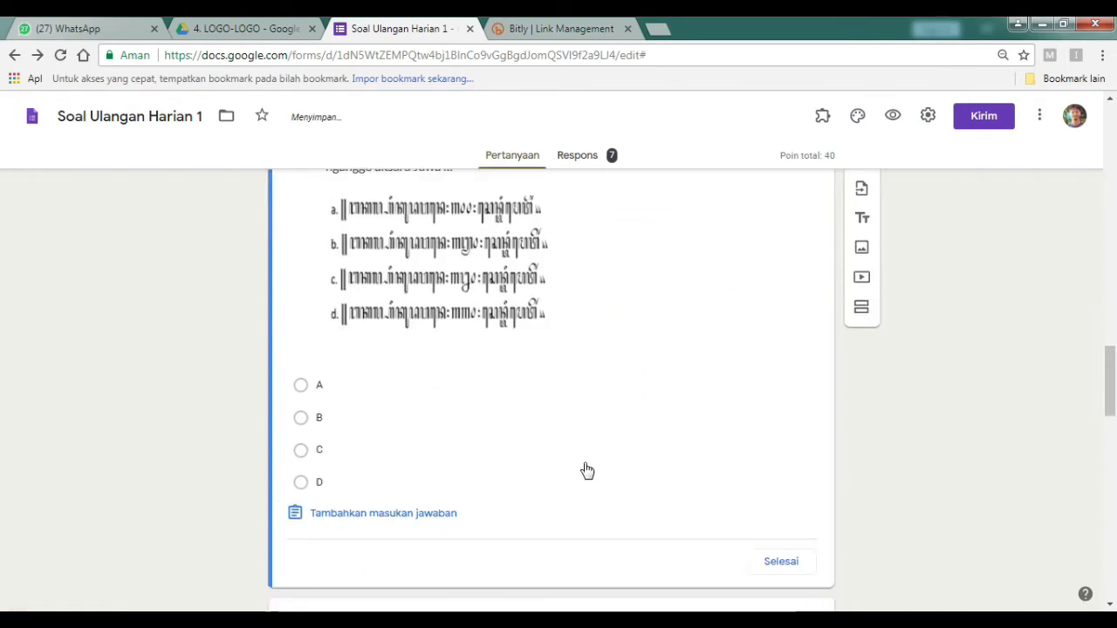
pyautogui.click(308, 386)
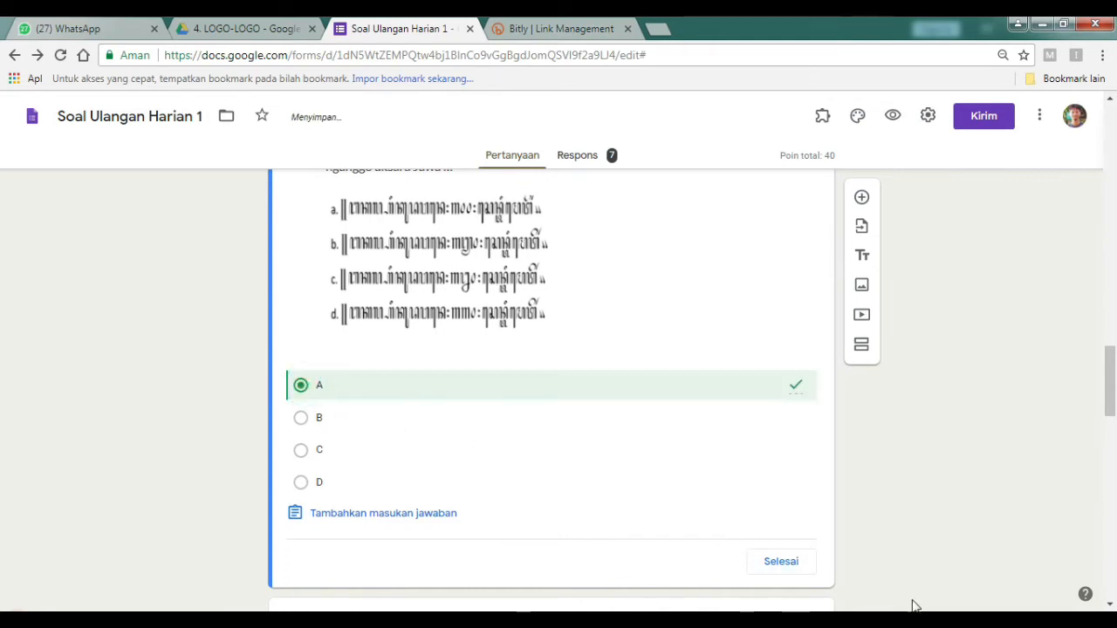
pyautogui.click(781, 562)
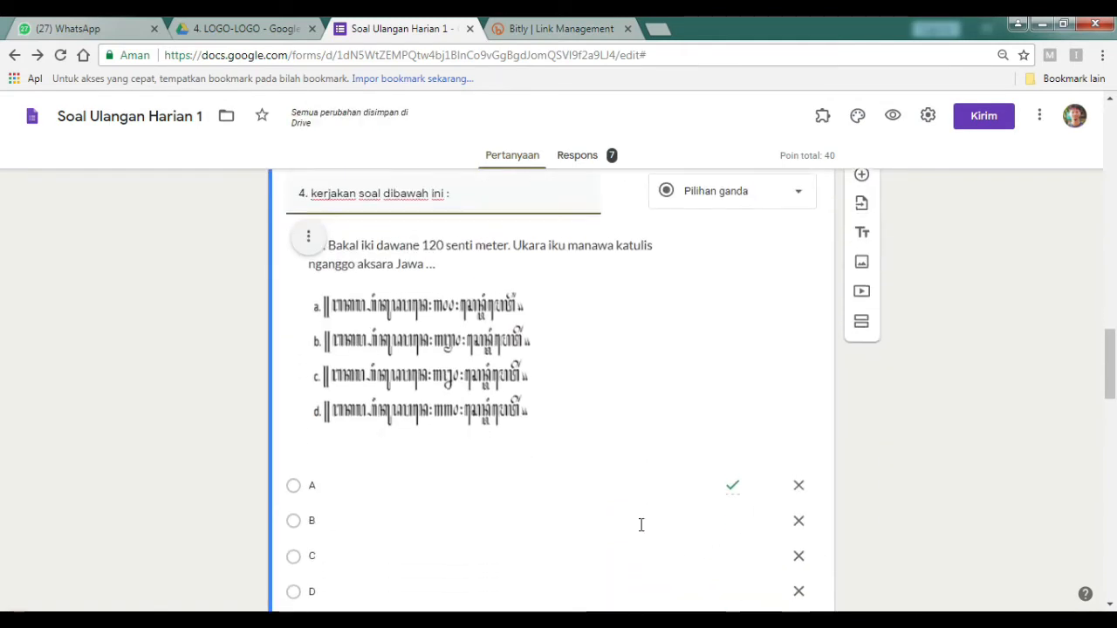
# Make option A question 5's correct answer worth 10 points, bringing the total to 50.
pyautogui.scroll(-2, 559, 506)
pyautogui.scroll(-3, 454, 484)
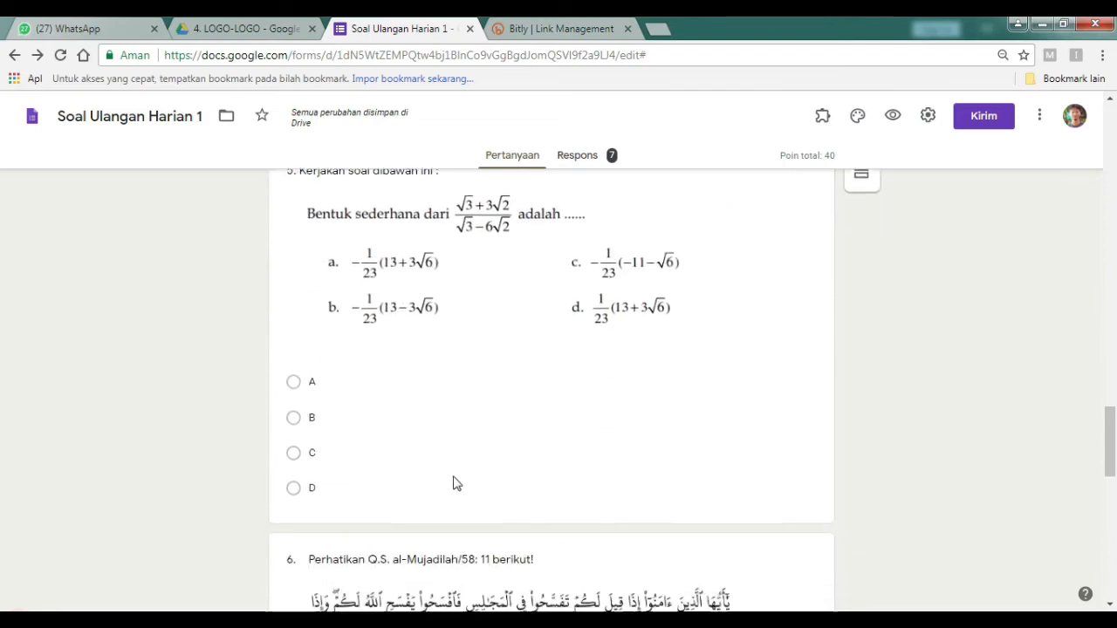
pyautogui.click(360, 453)
pyautogui.click(356, 496)
pyautogui.scroll(2, 749, 453)
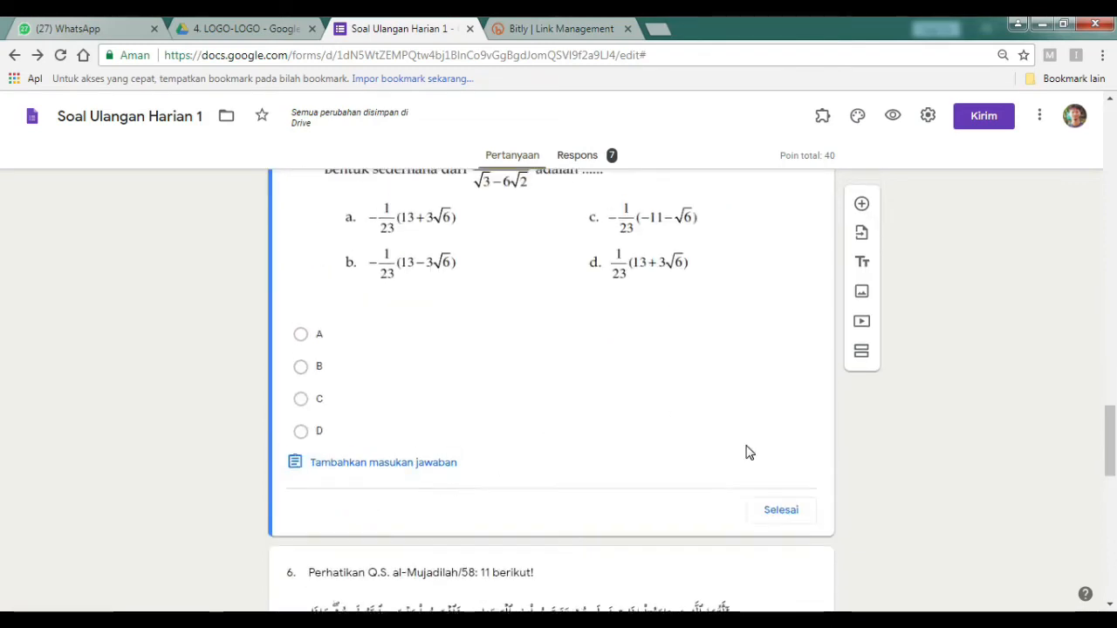
pyautogui.write('0')
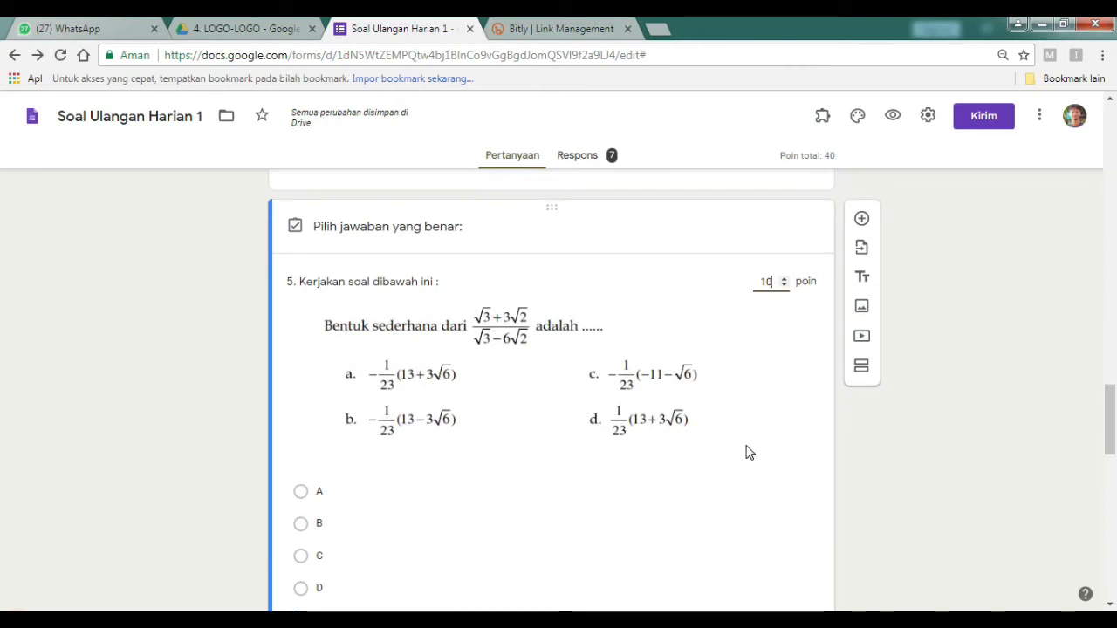
pyautogui.click(300, 491)
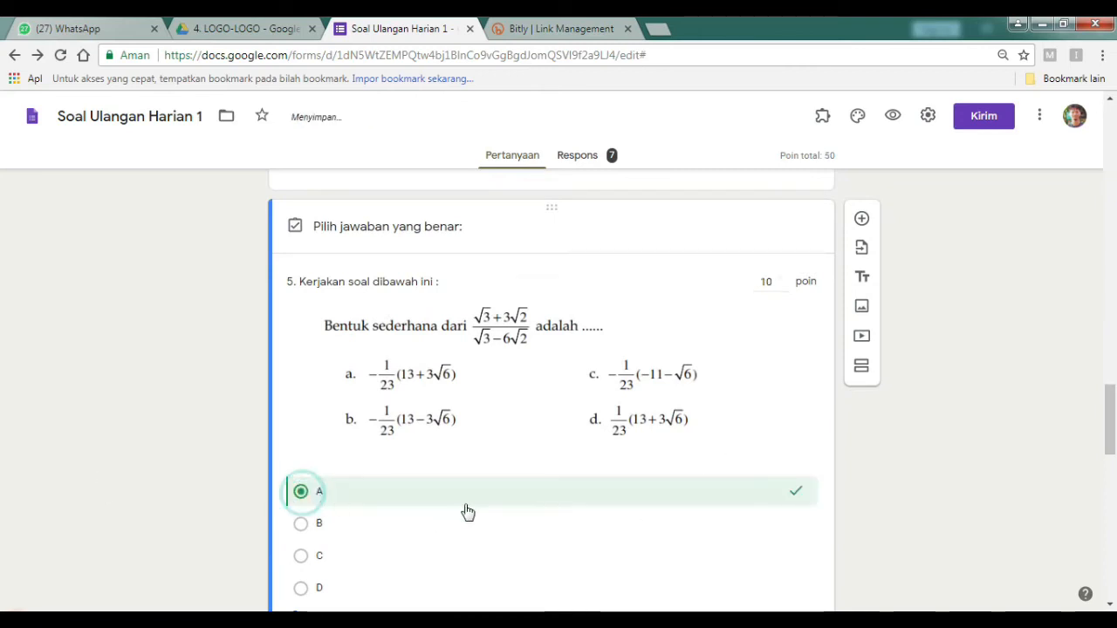
pyautogui.scroll(-3, 536, 497)
pyautogui.click(790, 425)
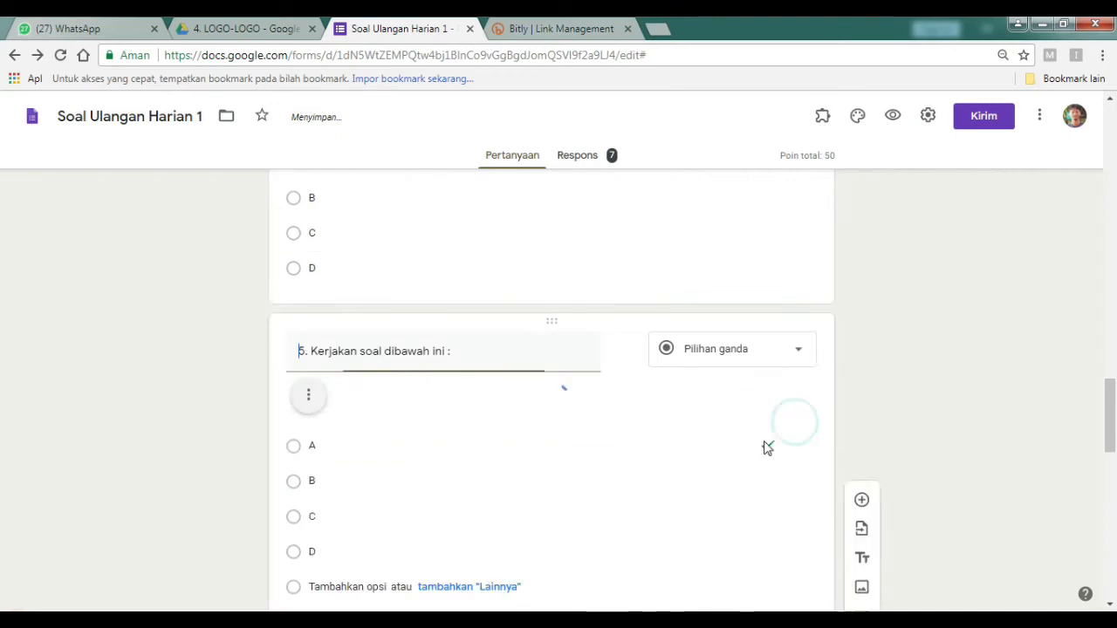
# Make question 6's first option the correct answer, worth 10 points.
pyautogui.scroll(-5, 589, 461)
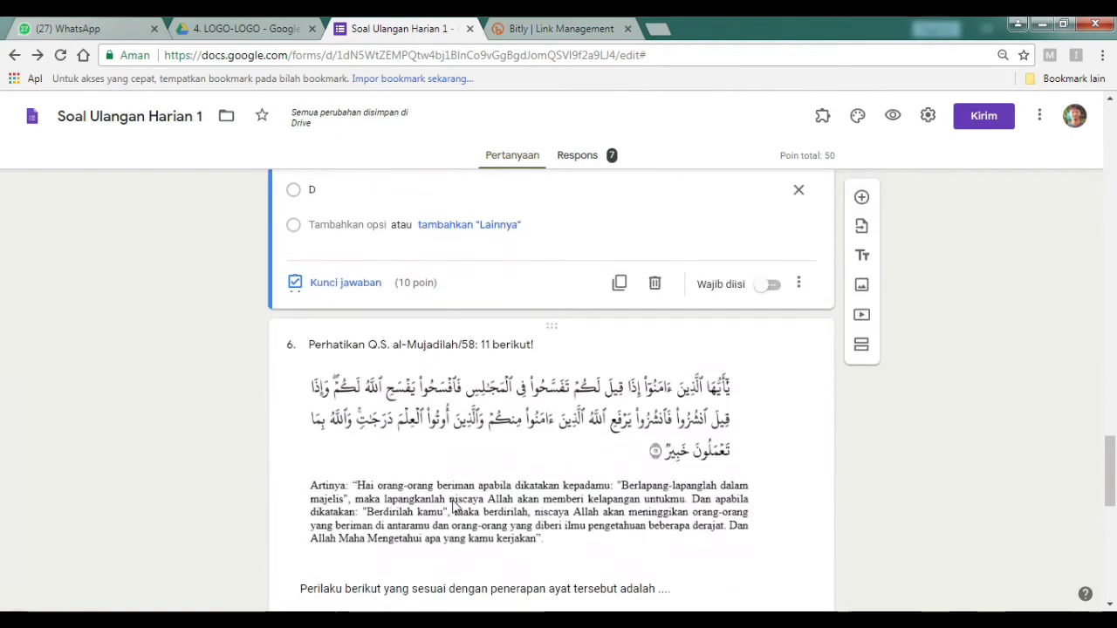
pyautogui.click(376, 459)
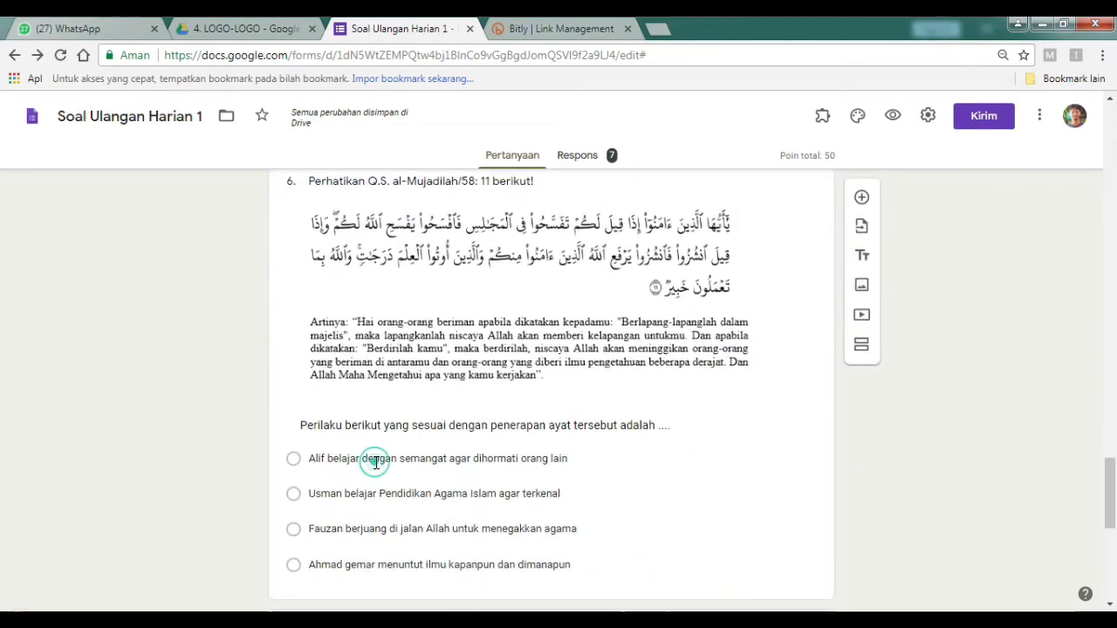
pyautogui.click(344, 575)
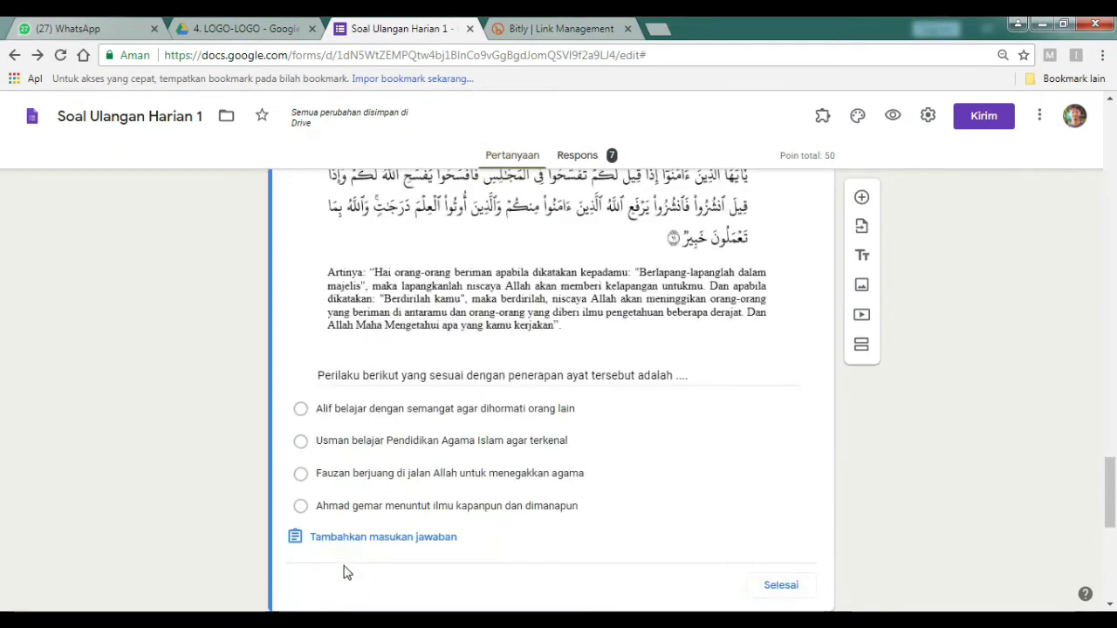
pyautogui.click(394, 412)
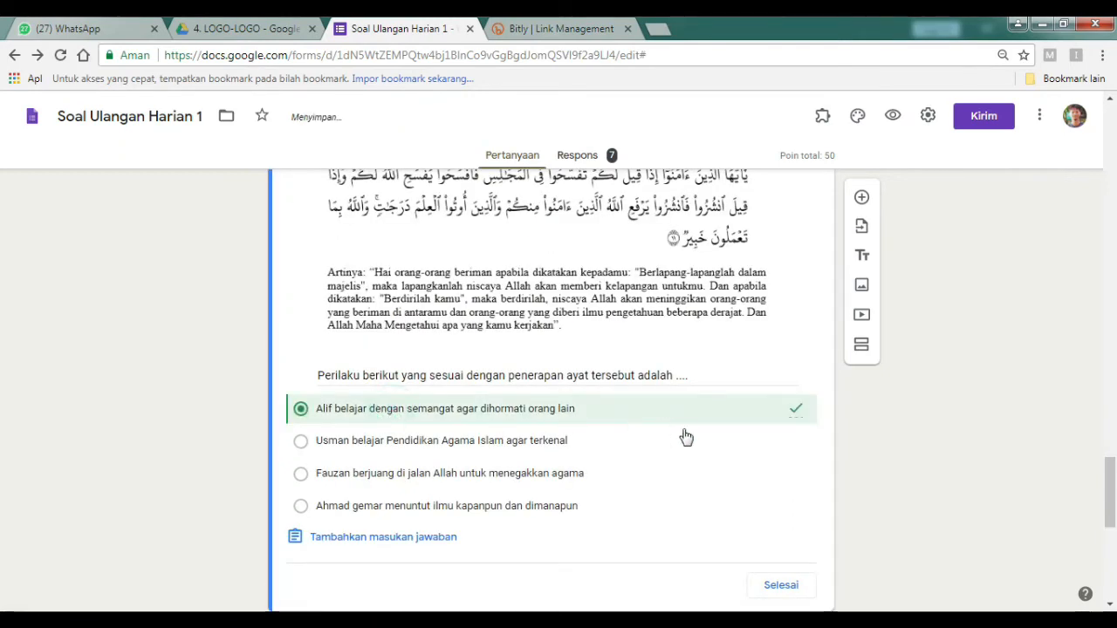
pyautogui.scroll(2, 724, 384)
pyautogui.click(779, 291)
pyautogui.press('BackSpace')
pyautogui.write('10')
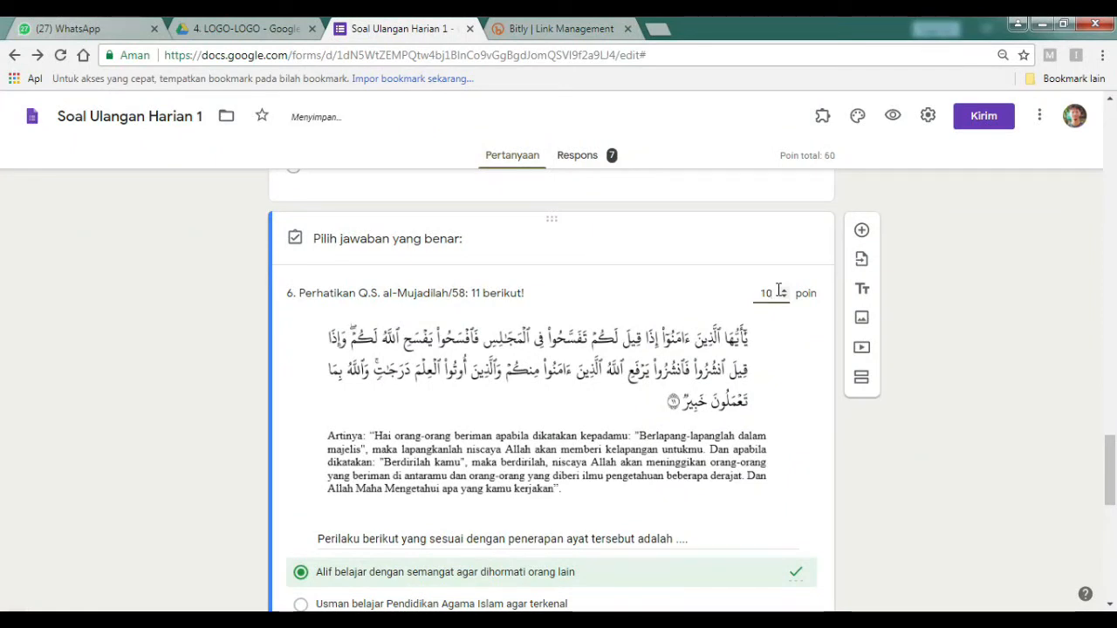
pyautogui.scroll(-4, 767, 428)
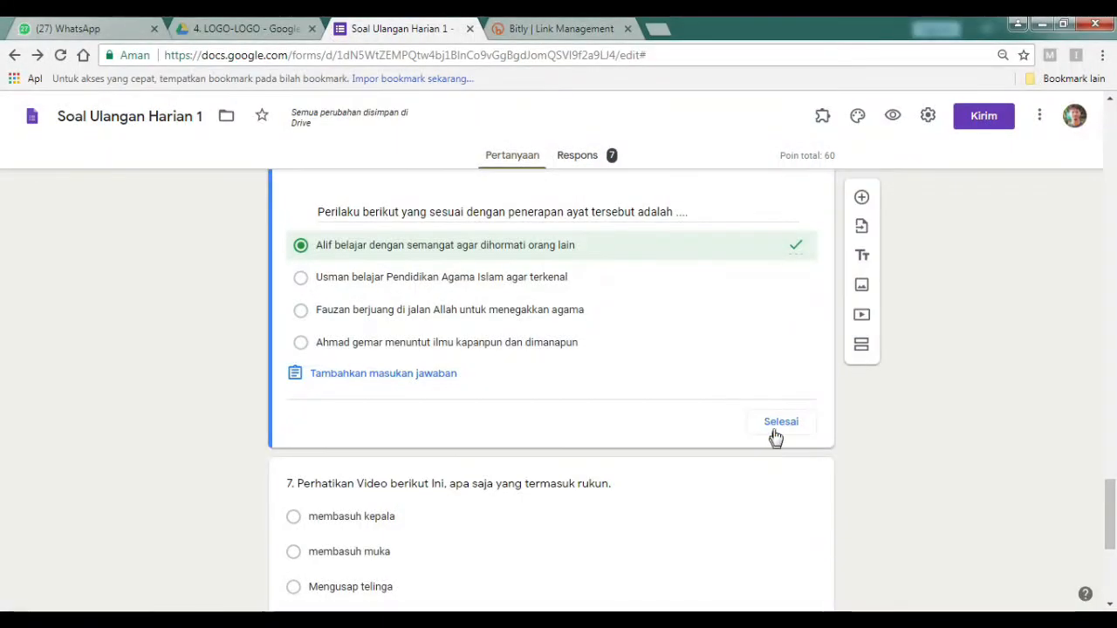
pyautogui.click(777, 427)
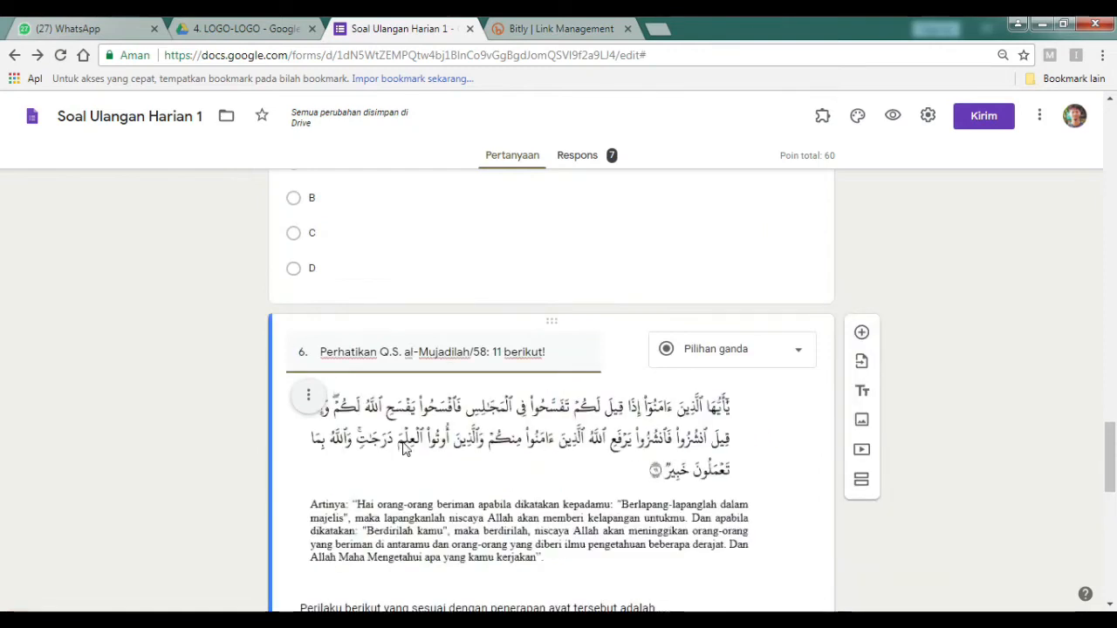
# Set question 7 to 40 points with Mengusap telinga as the correct answer.
pyautogui.scroll(-4, 116, 462)
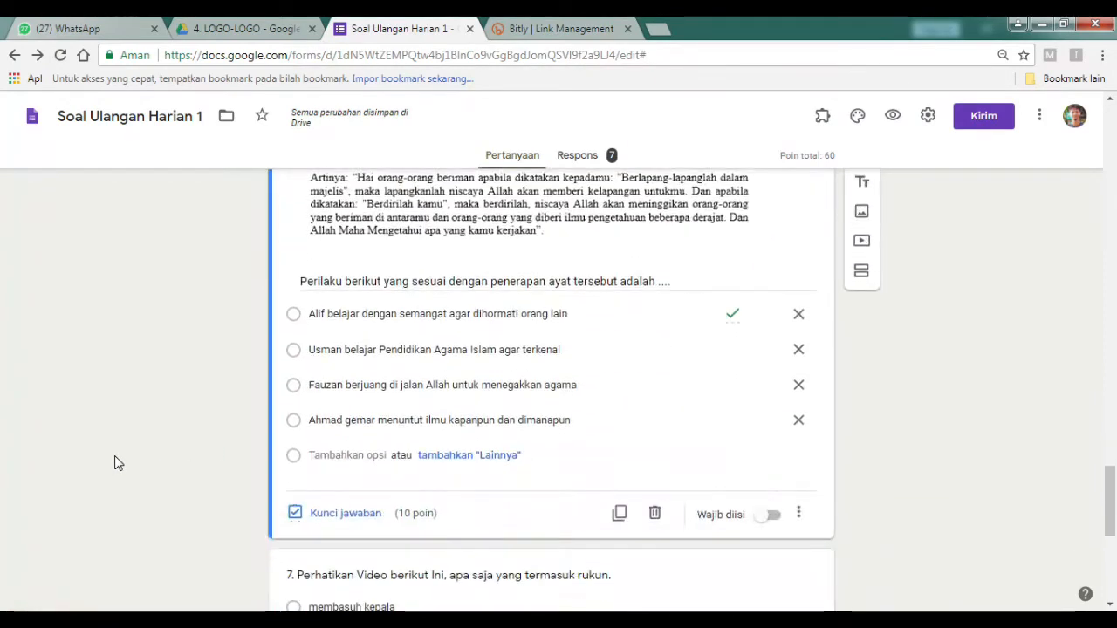
pyautogui.scroll(-3, 116, 462)
pyautogui.click(413, 424)
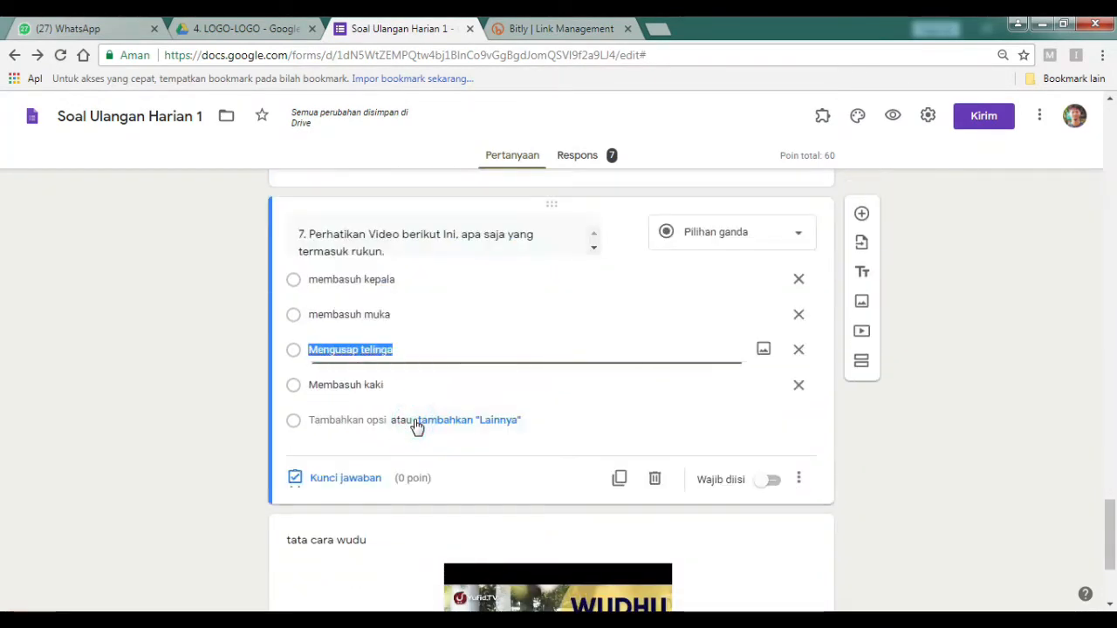
pyautogui.click(366, 485)
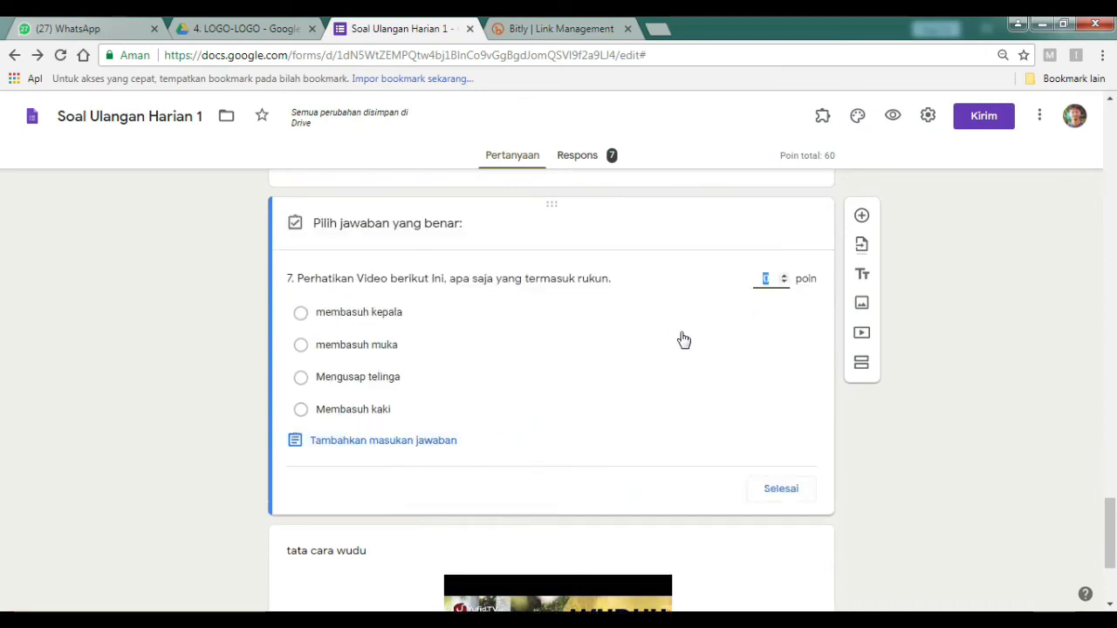
pyautogui.write('40')
pyautogui.click(337, 381)
pyautogui.scroll(-3, 340, 385)
pyautogui.scroll(5, 340, 384)
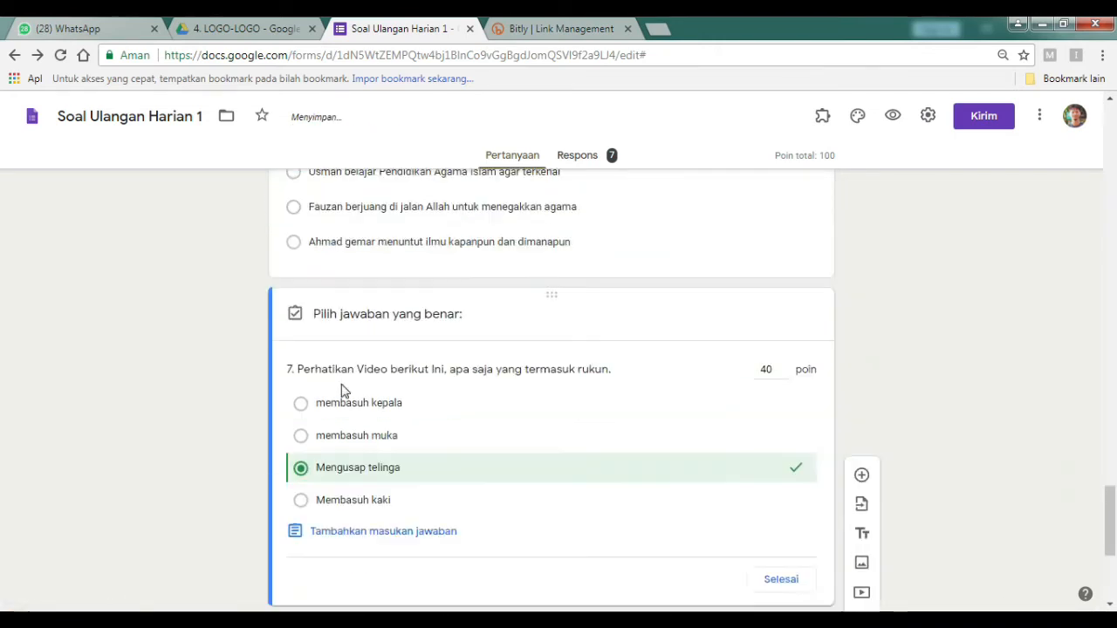
pyautogui.scroll(3, 341, 392)
pyautogui.scroll(-5, 651, 399)
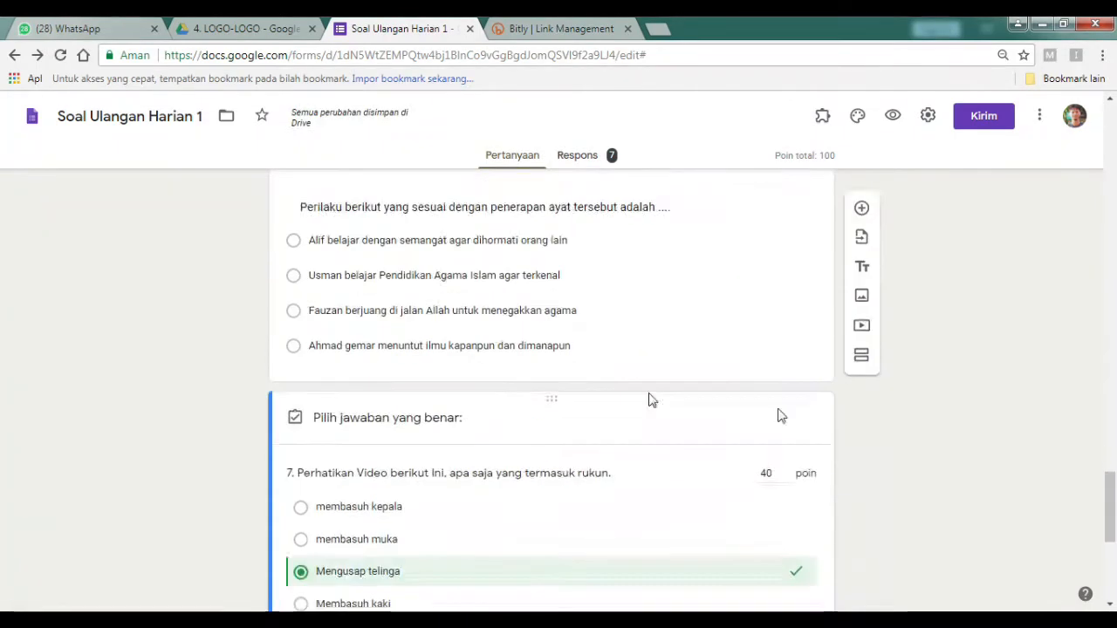
pyautogui.scroll(-4, 786, 437)
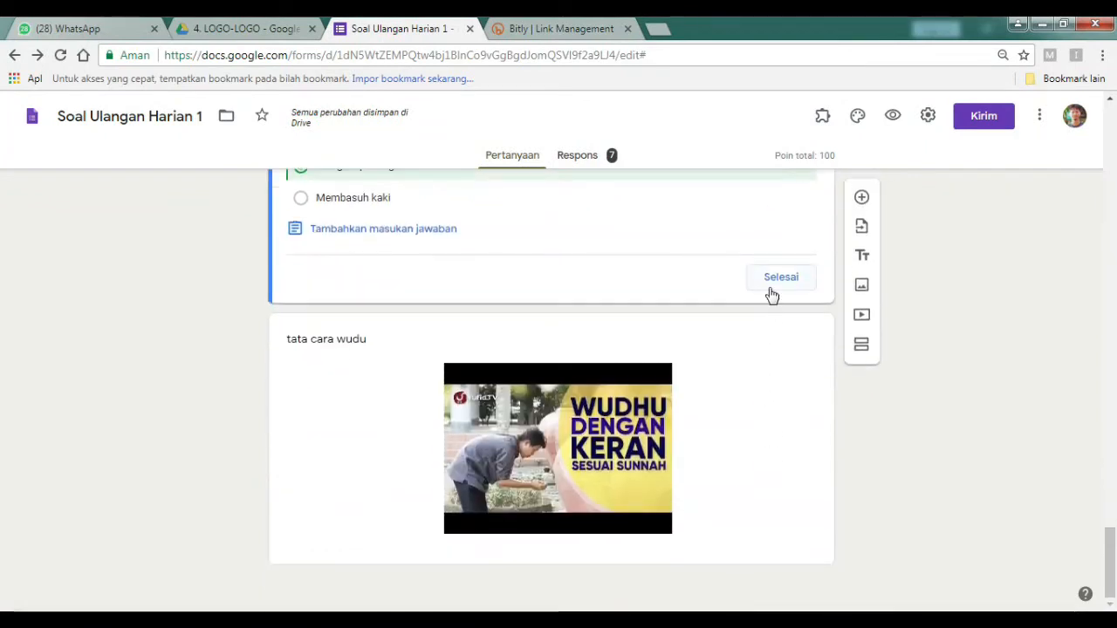
pyautogui.click(763, 280)
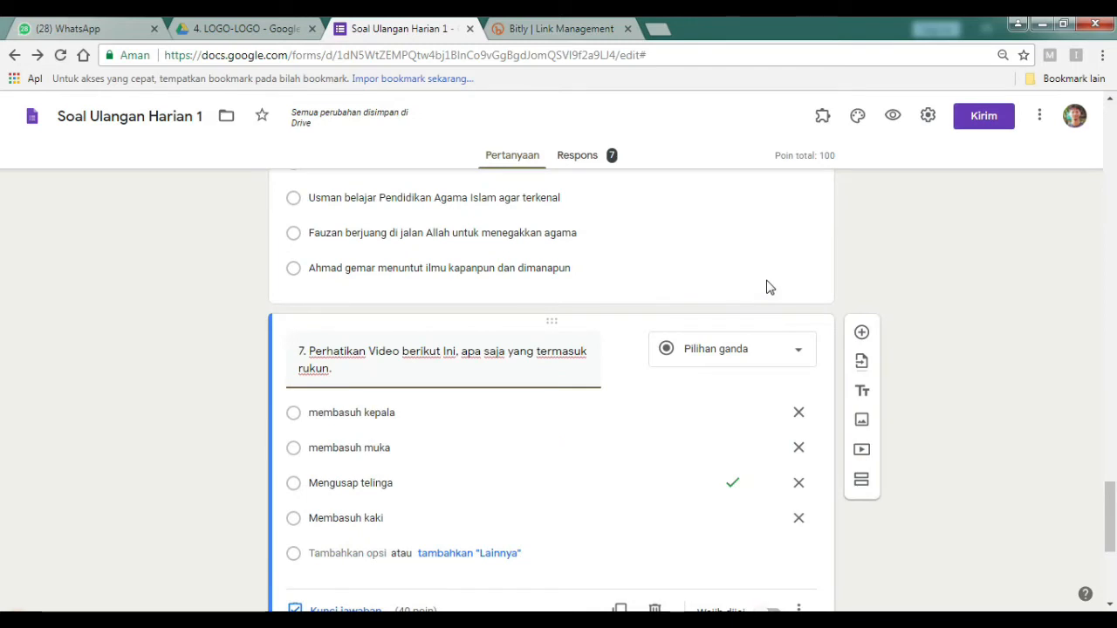
# Preview the quiz as a student and enter the student's name and No. Absent 9.
pyautogui.click(892, 115)
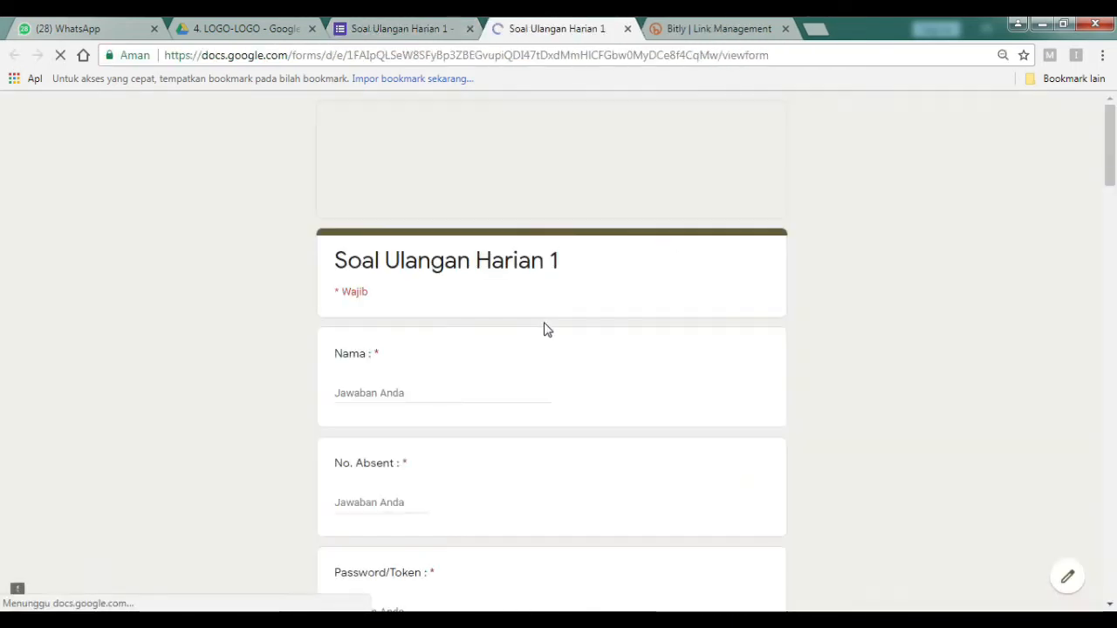
pyautogui.click(361, 393)
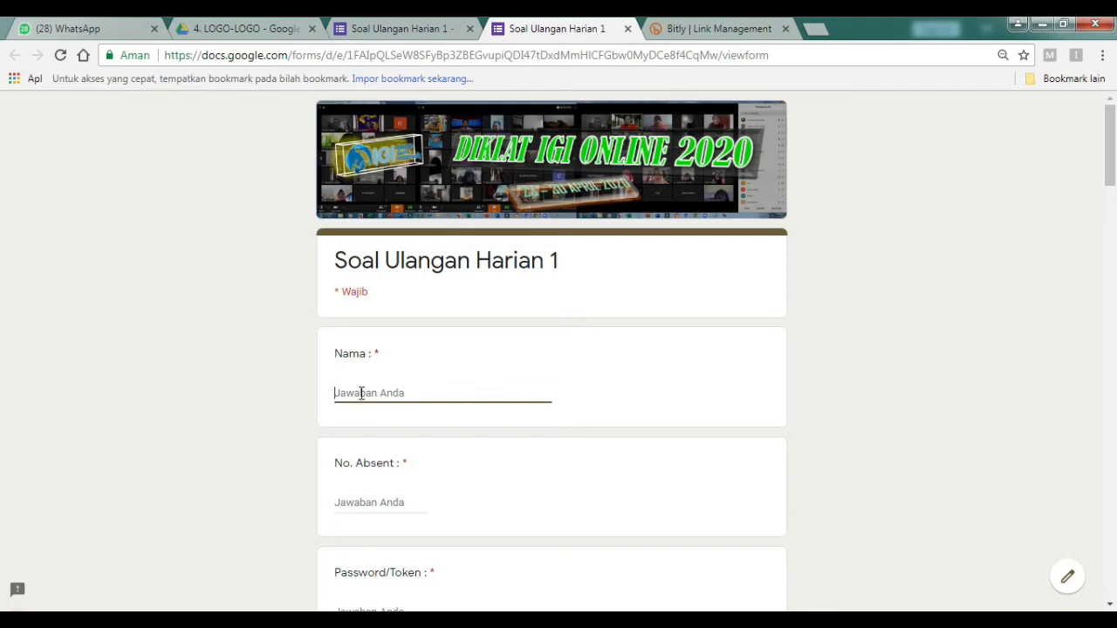
pyautogui.press('capslock')
pyautogui.write('ANDI')
pyautogui.click(339, 497)
pyautogui.press('capslock')
pyautogui.write('9')
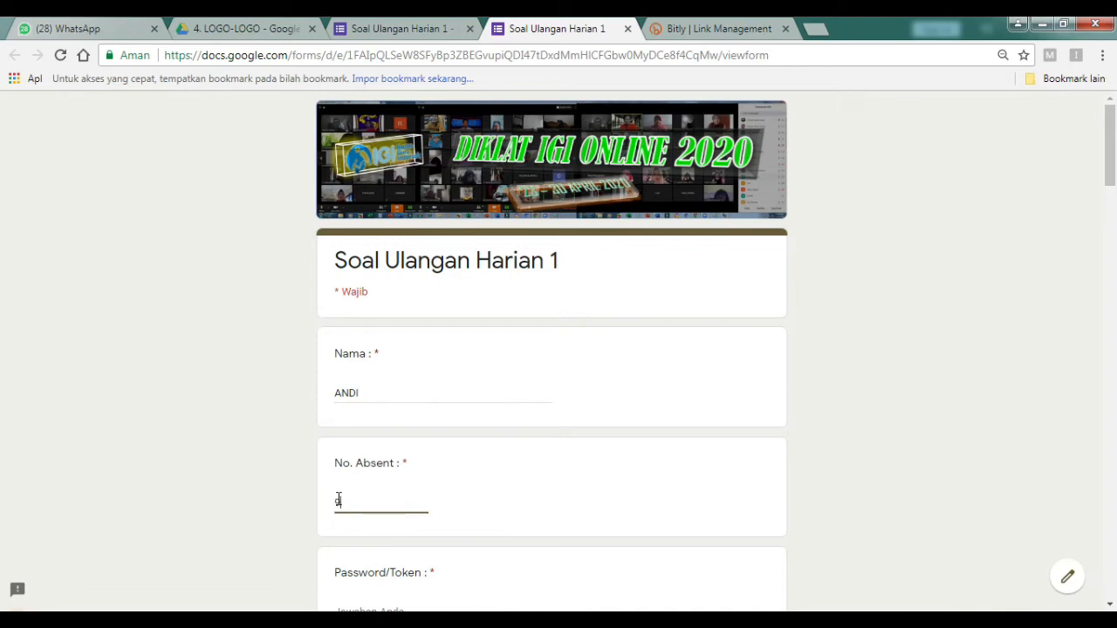
# Enter the access token in Password/Token and choose class 8A.
pyautogui.scroll(-2, 315, 498)
pyautogui.click(375, 449)
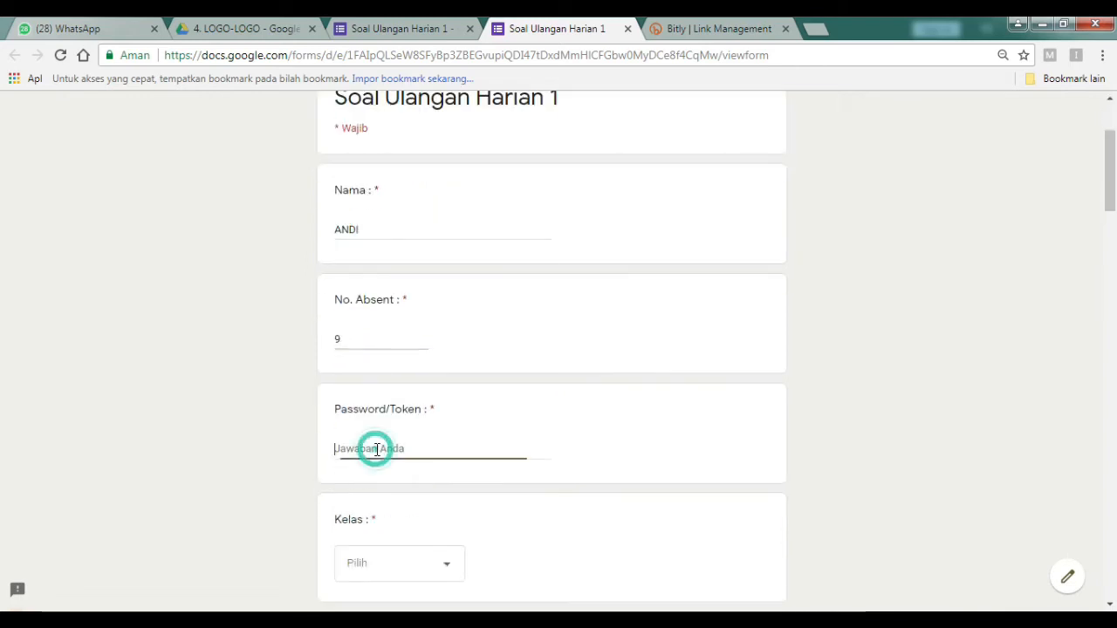
pyautogui.press('capslock')
pyautogui.write('d')
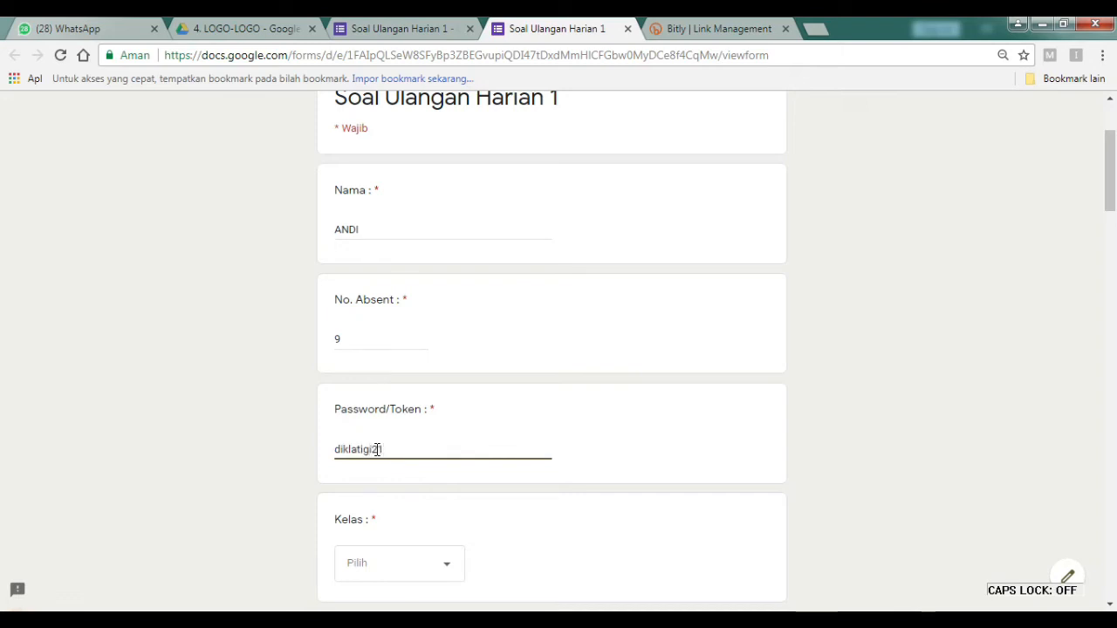
pyautogui.write('iklatigi21')
pyautogui.scroll(-2, 480, 434)
pyautogui.click(442, 400)
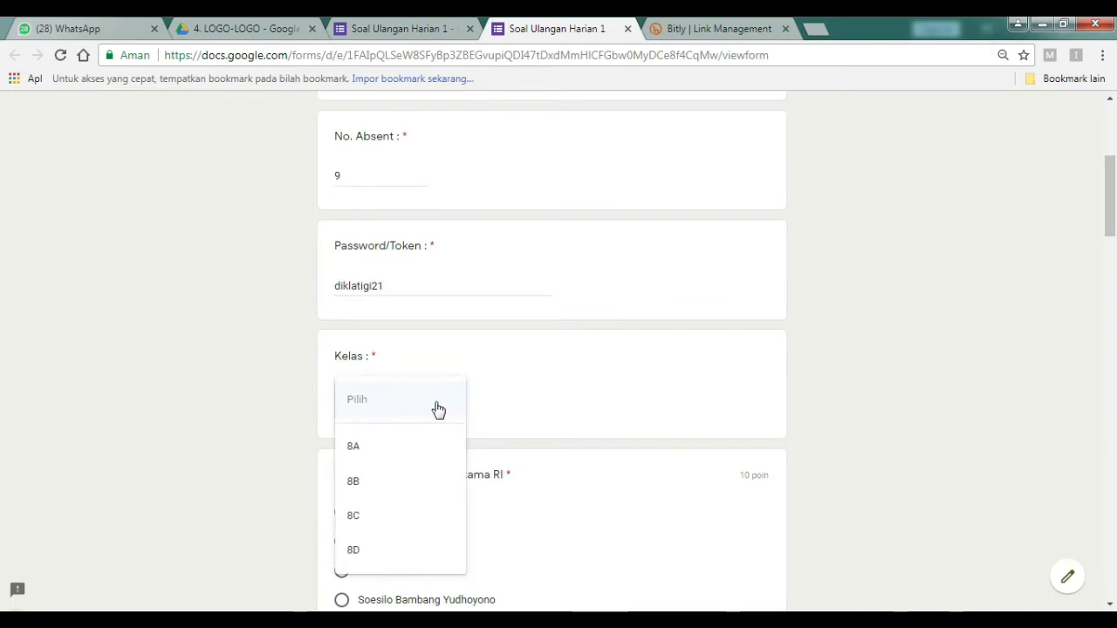
pyautogui.click(372, 447)
# Answer Soekarno for question 1, 17 Januari 1945 for question 2, and B for questions 4 and 5.
pyautogui.scroll(-3, 375, 453)
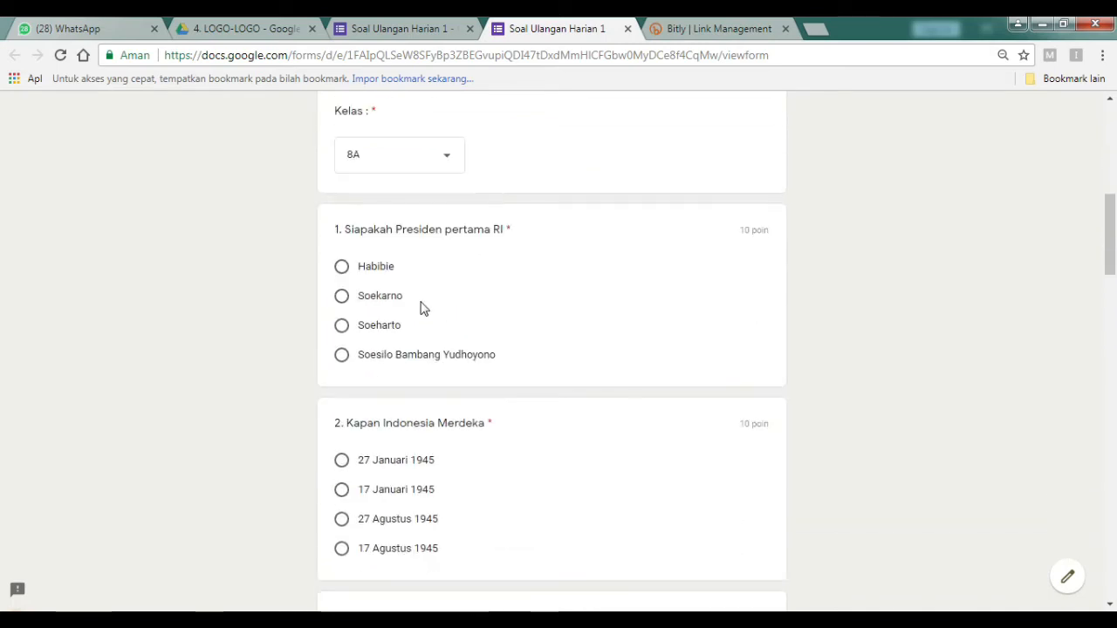
pyautogui.click(402, 301)
pyautogui.scroll(-2, 417, 349)
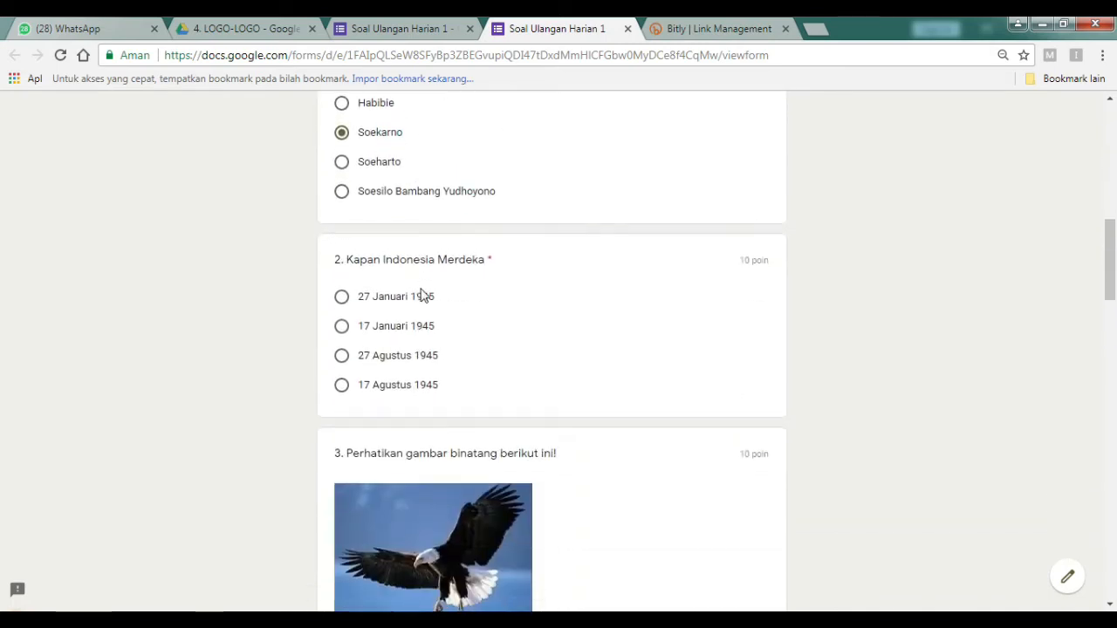
pyautogui.click(403, 337)
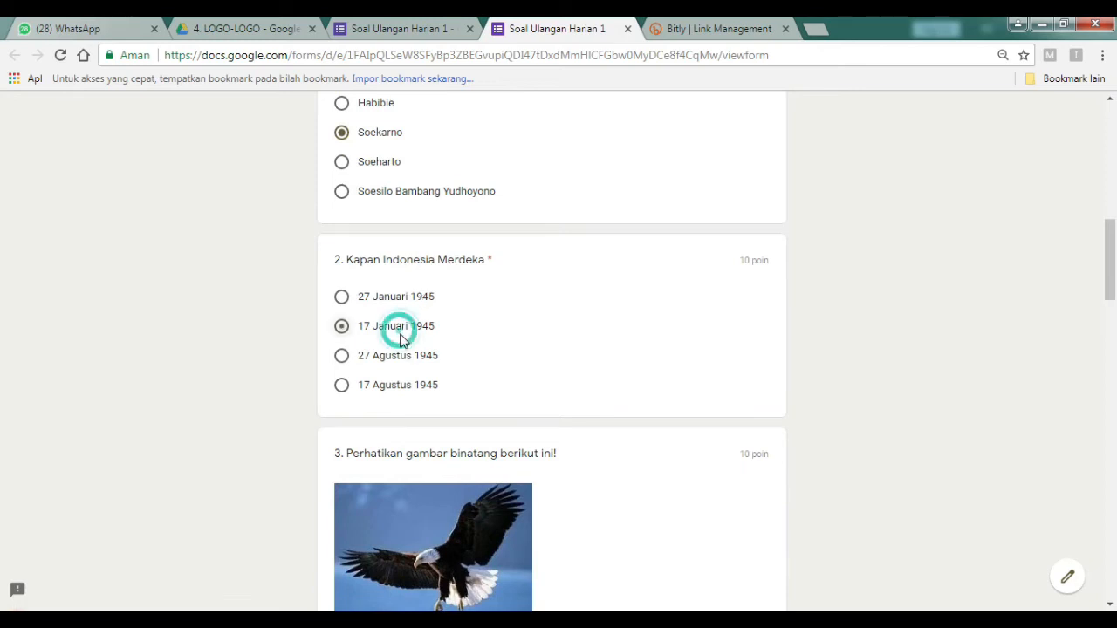
pyautogui.scroll(-4, 534, 494)
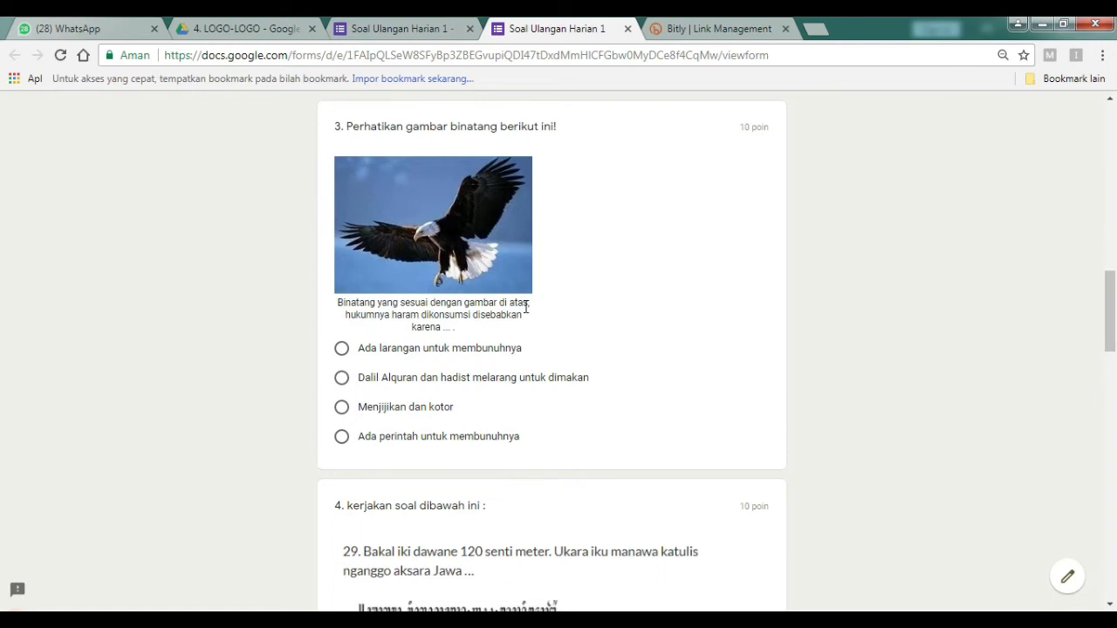
pyautogui.moveTo(451, 378); pyautogui.dragTo(446, 379)
pyautogui.scroll(-3, 457, 419)
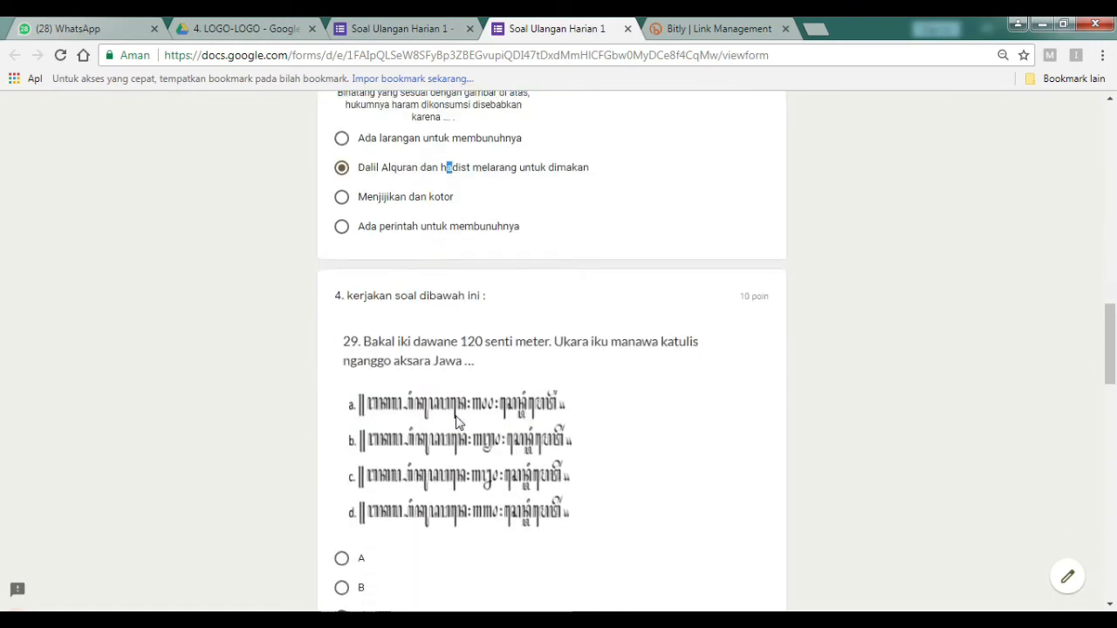
pyautogui.scroll(-2, 422, 455)
pyautogui.click(360, 389)
pyautogui.scroll(-4, 401, 425)
pyautogui.click(356, 410)
# Answer Alif for question 6 and Mengusap telinga for question 7, then submit.
pyautogui.scroll(-3, 425, 504)
pyautogui.click(392, 529)
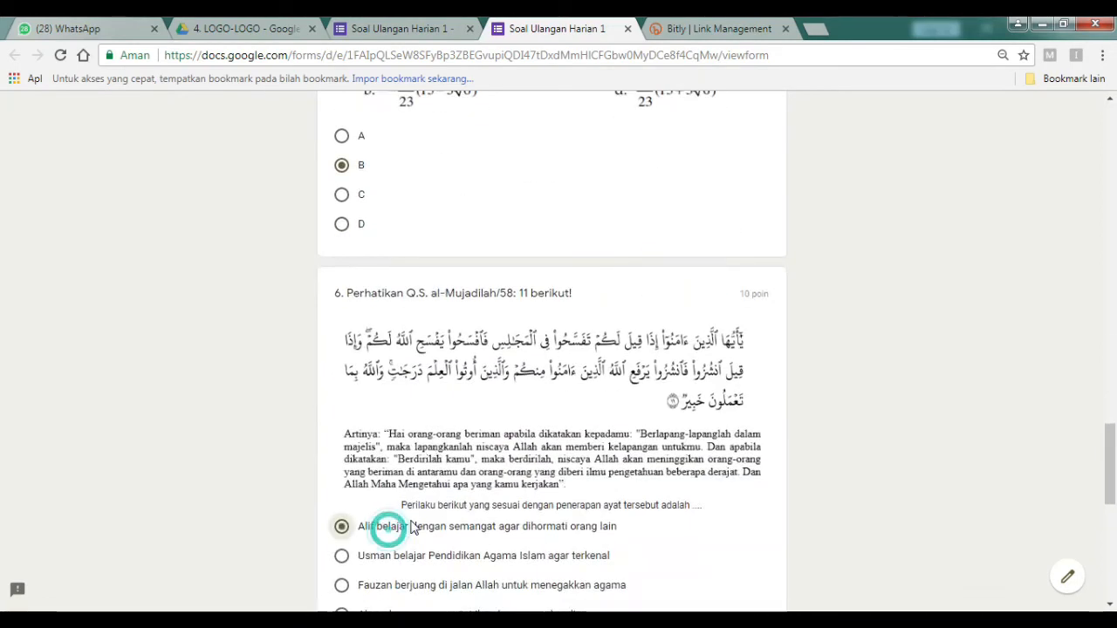
pyautogui.scroll(-4, 427, 511)
pyautogui.scroll(-3, 441, 499)
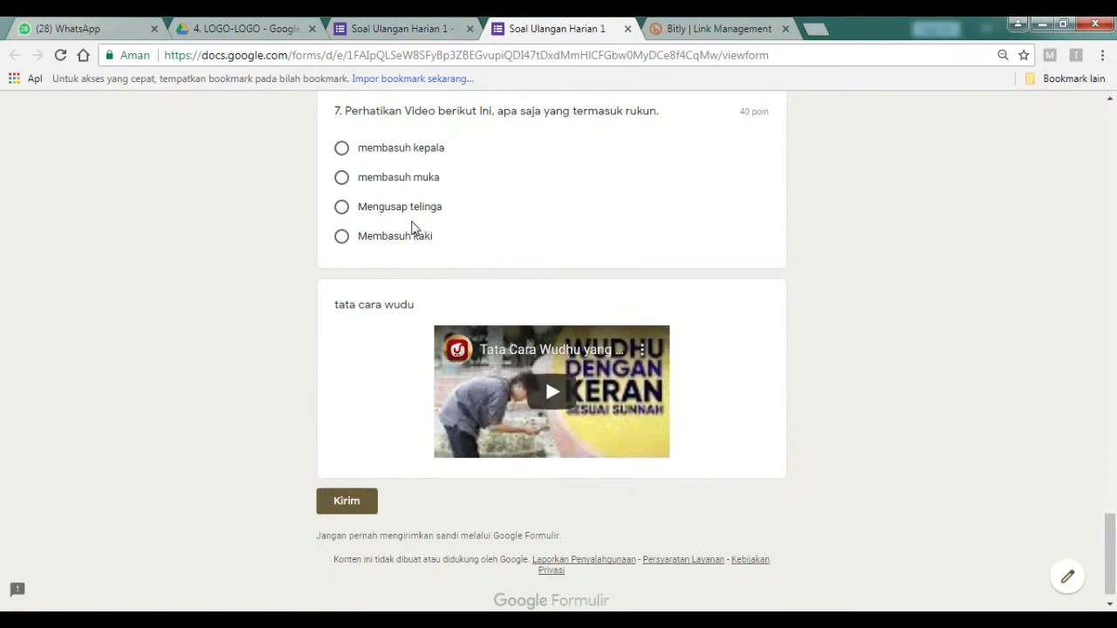
pyautogui.click(404, 215)
pyautogui.click(355, 509)
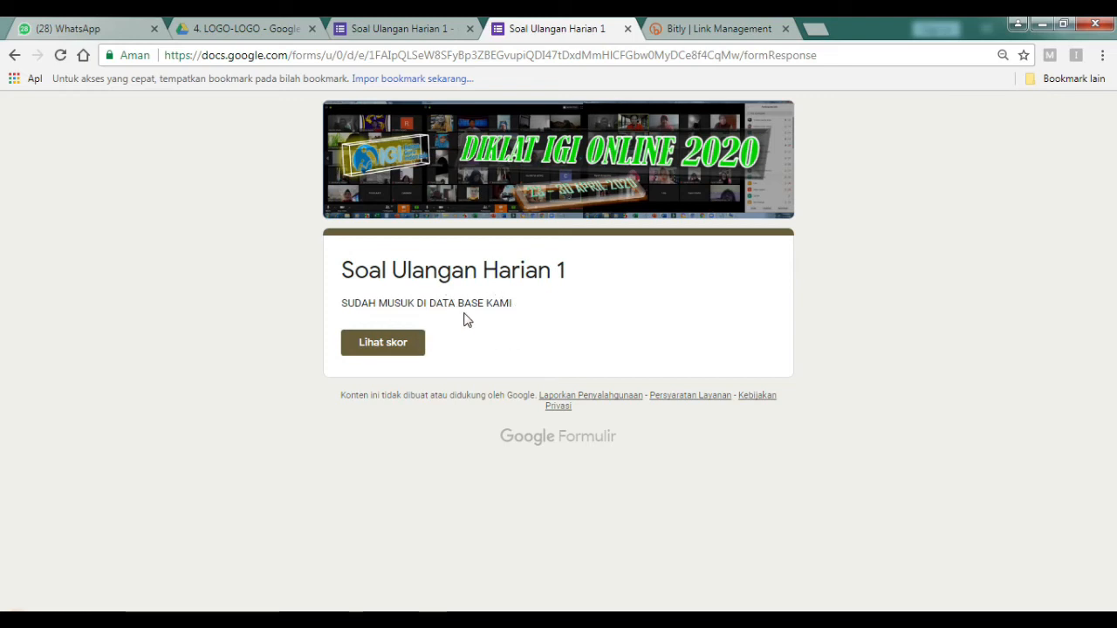
# Open 'Lihat skor' to view the scored response, totalling 60/100.
pyautogui.click(400, 351)
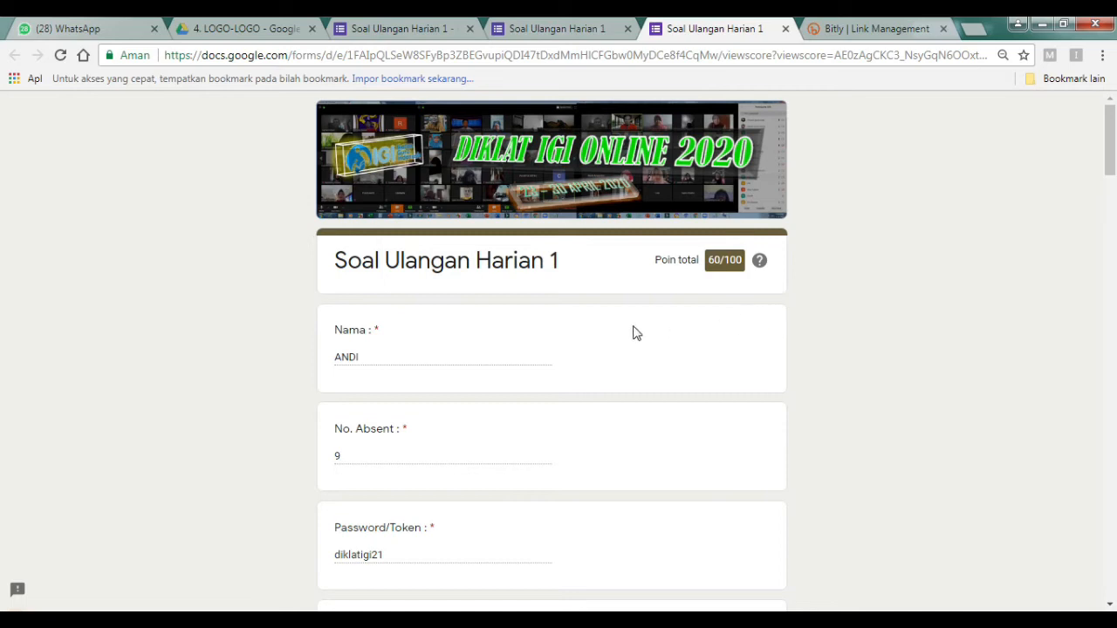
pyautogui.scroll(-1, 524, 323)
pyautogui.scroll(-1, 382, 369)
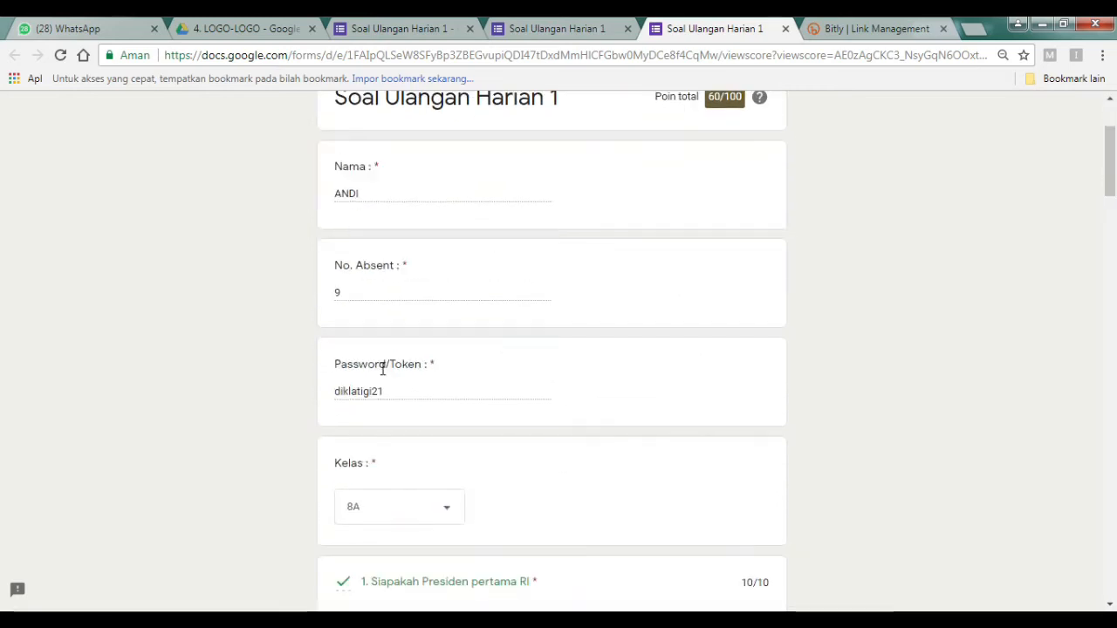
pyautogui.scroll(-2, 383, 370)
pyautogui.scroll(-1, 395, 362)
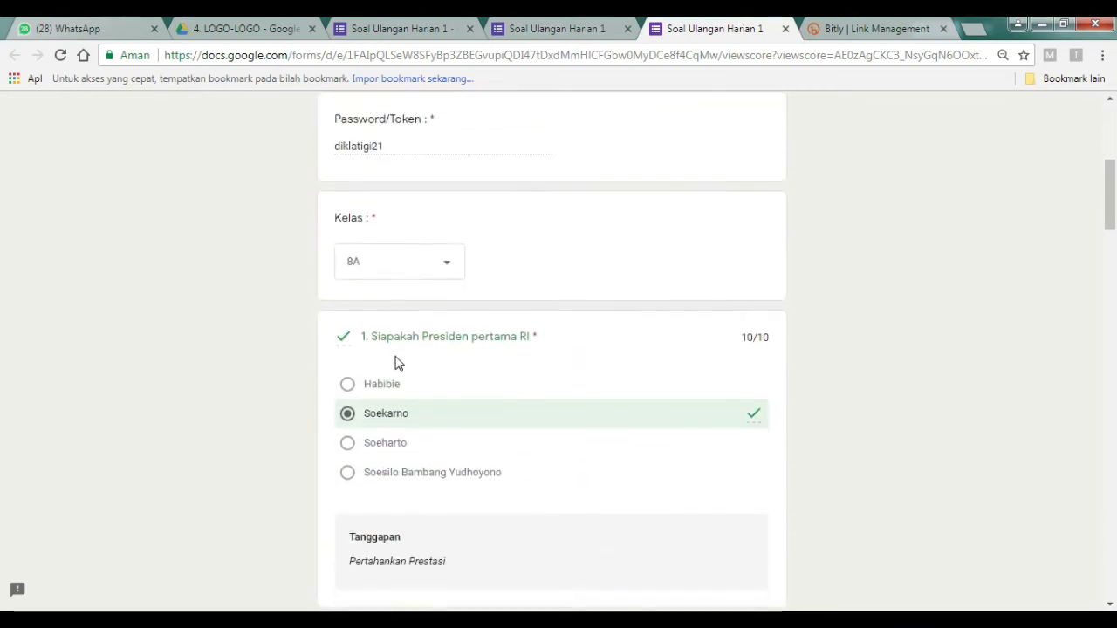
pyautogui.scroll(-1, 503, 385)
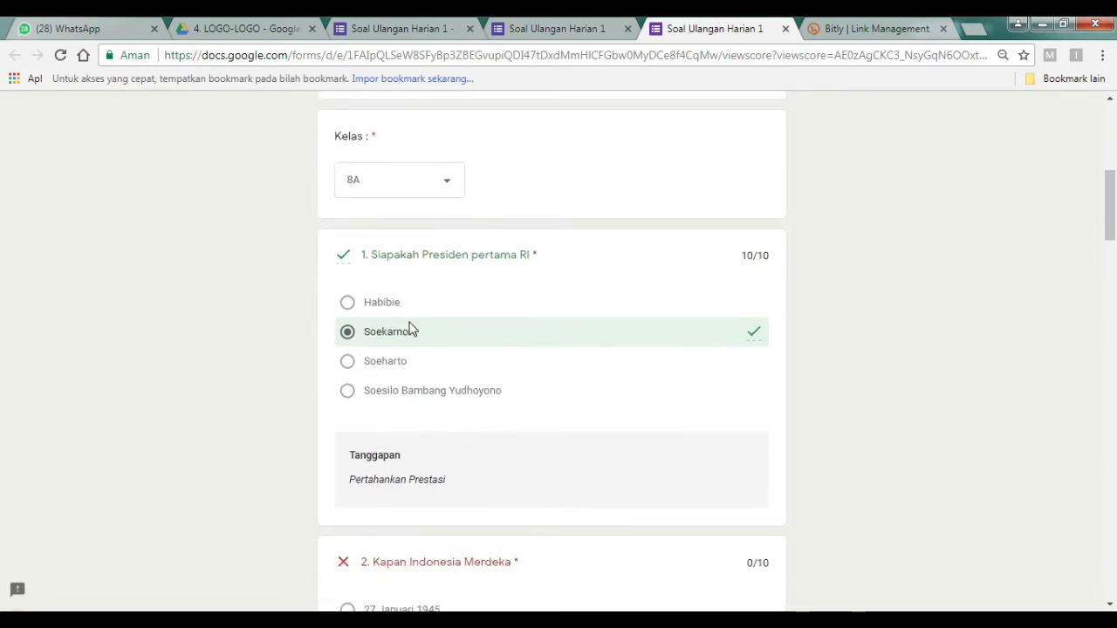
pyautogui.scroll(-1, 412, 329)
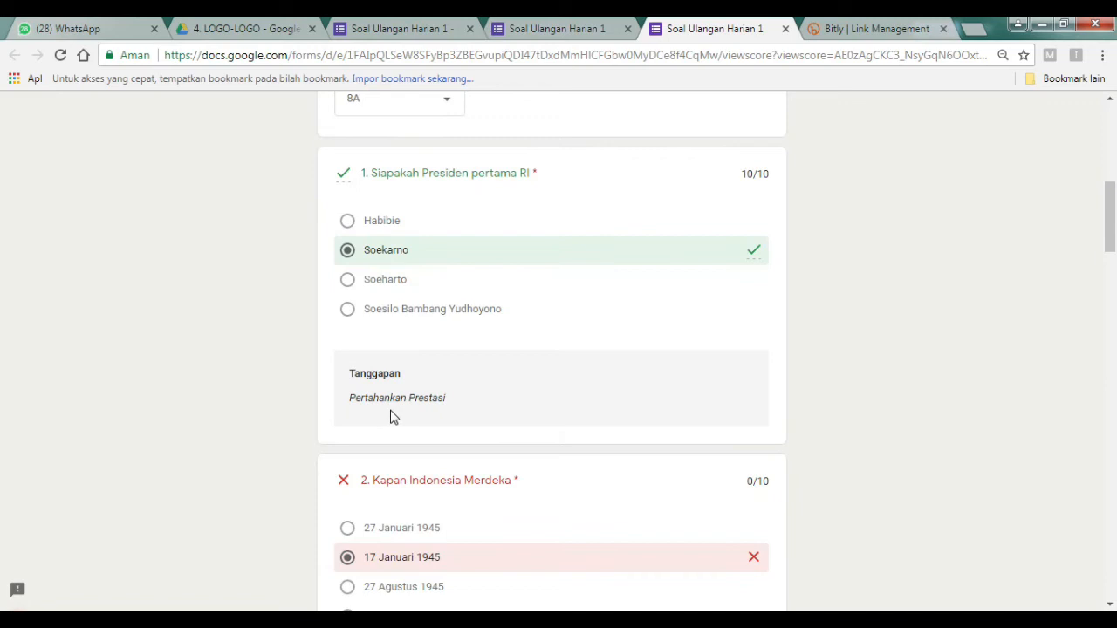
pyautogui.scroll(-2, 419, 422)
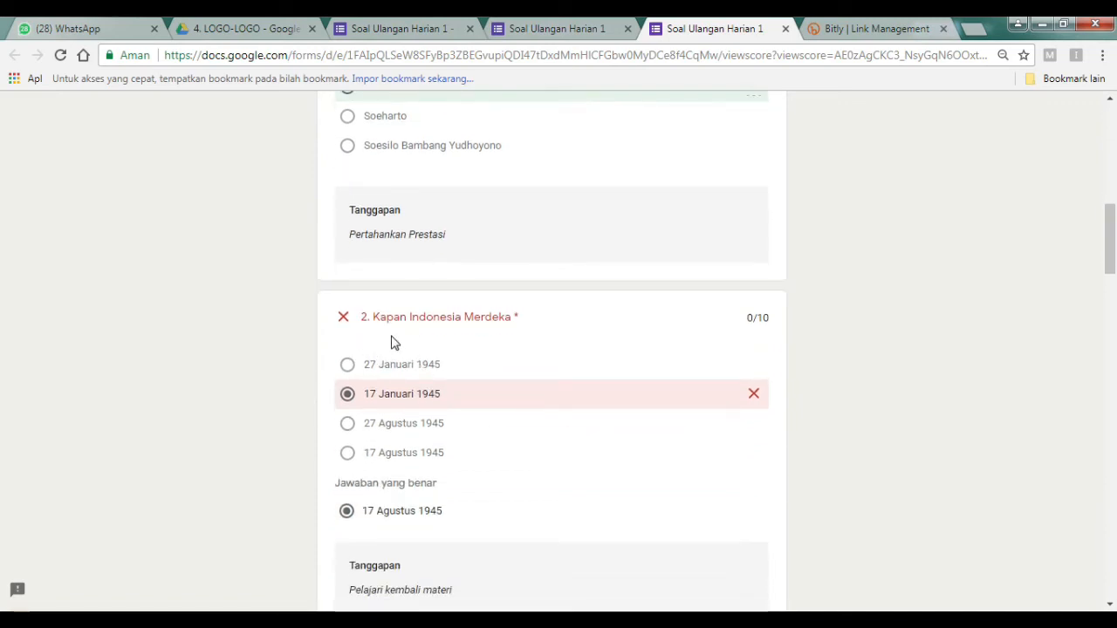
pyautogui.scroll(-1, 459, 399)
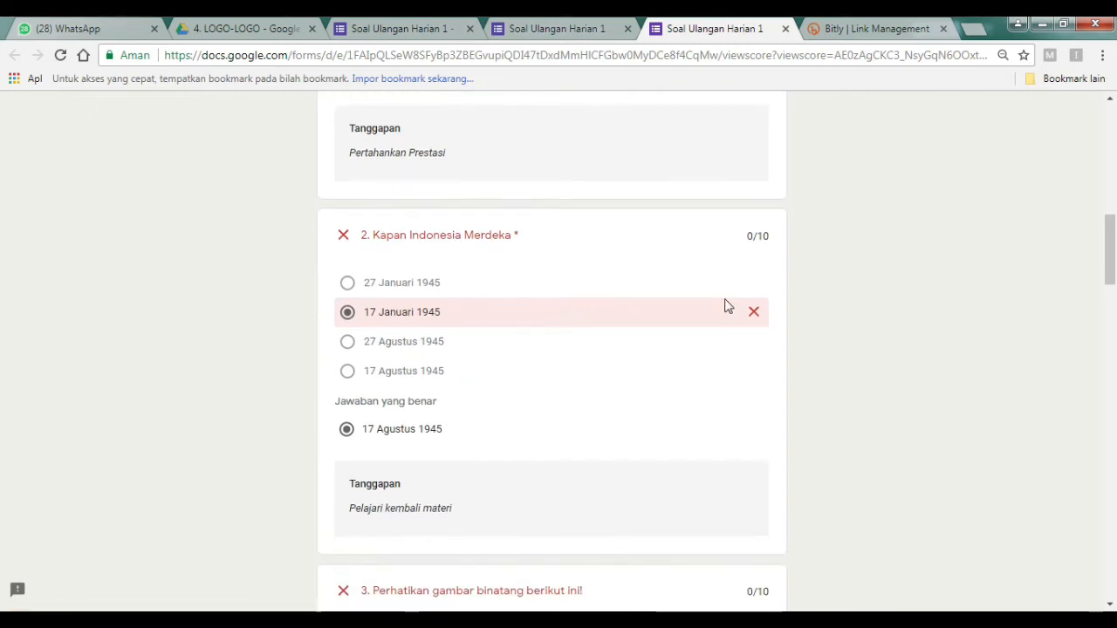
pyautogui.scroll(-1, 443, 361)
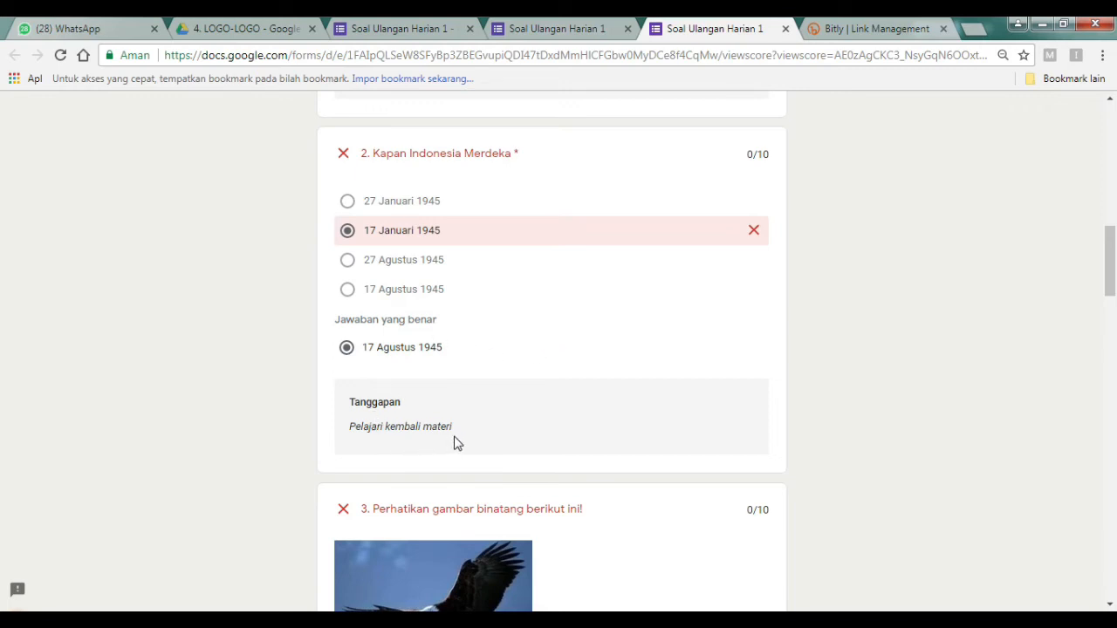
pyautogui.scroll(3, 454, 442)
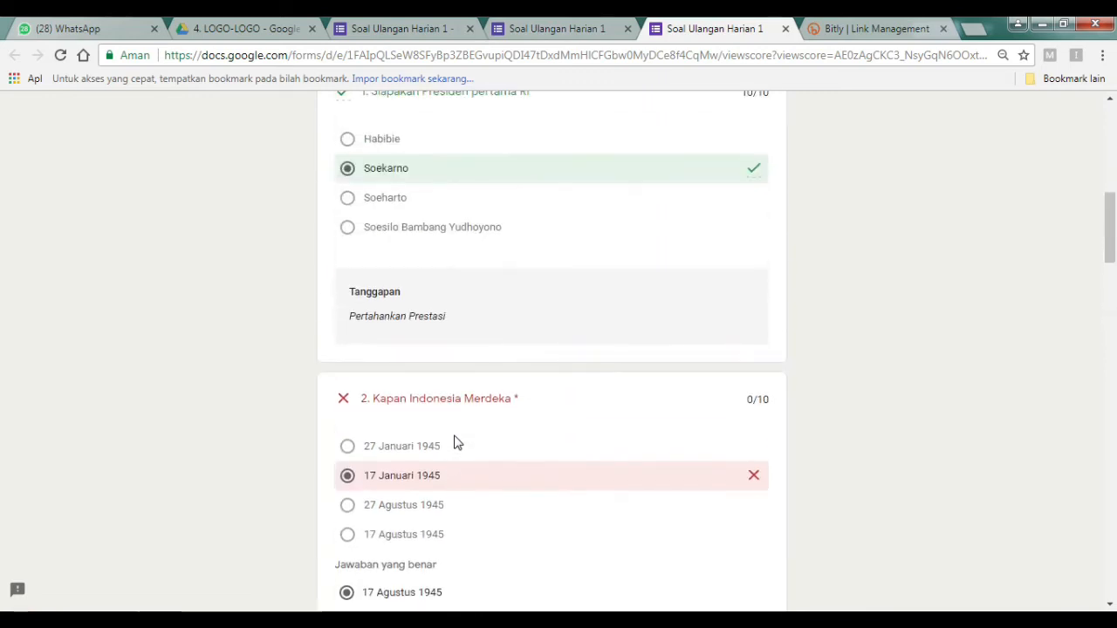
pyautogui.scroll(3, 461, 440)
pyautogui.scroll(2, 461, 441)
pyautogui.scroll(-7, 461, 441)
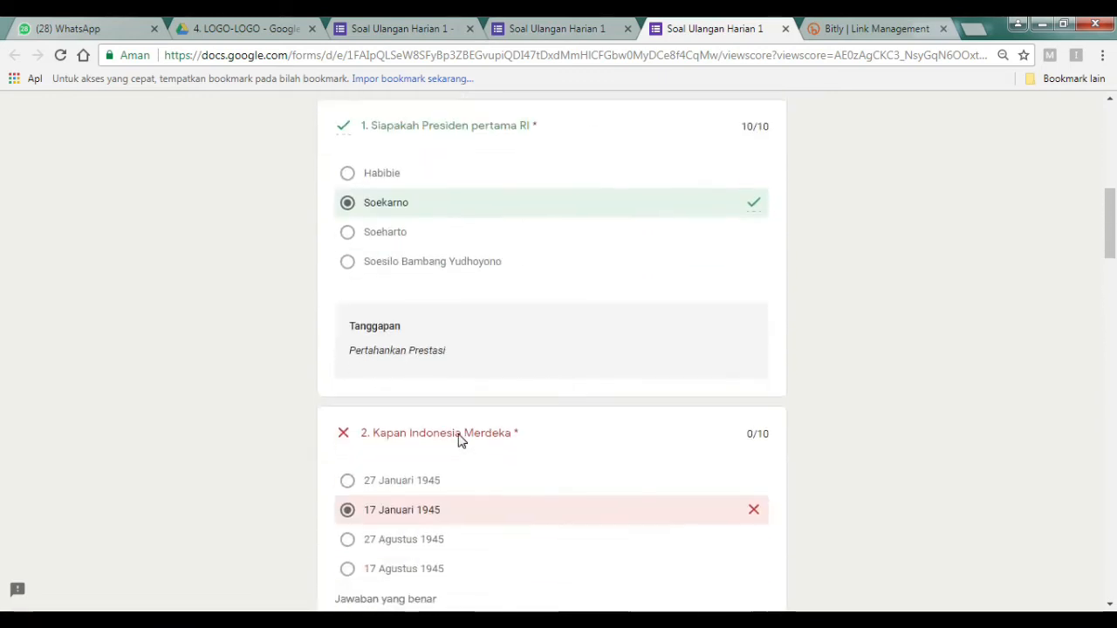
pyautogui.scroll(-1, 461, 441)
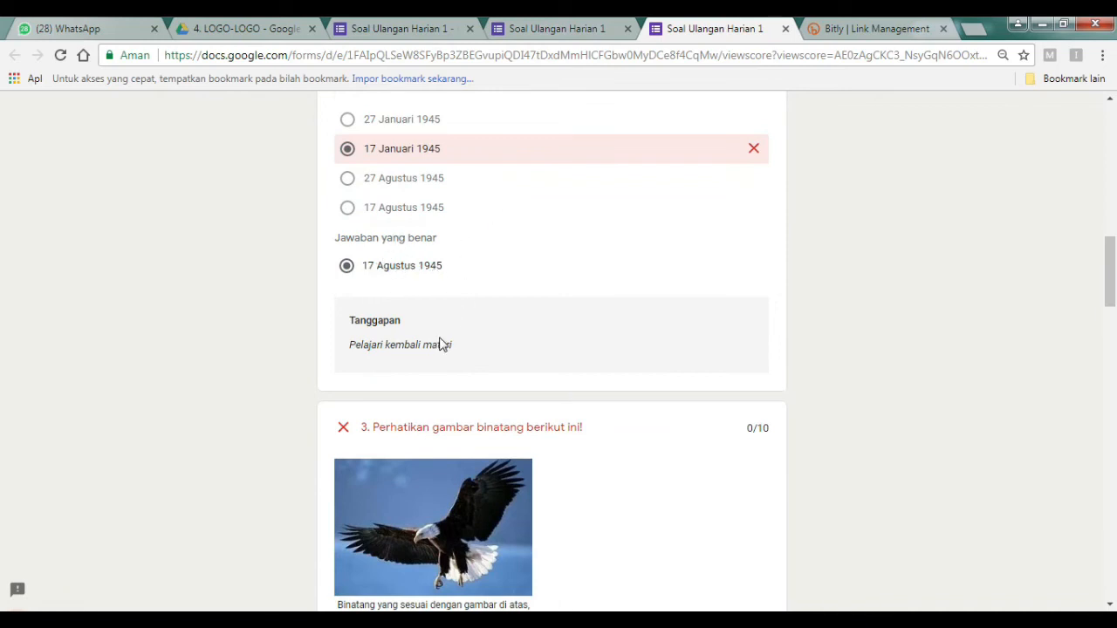
pyautogui.scroll(-3, 443, 341)
pyautogui.scroll(-1, 443, 338)
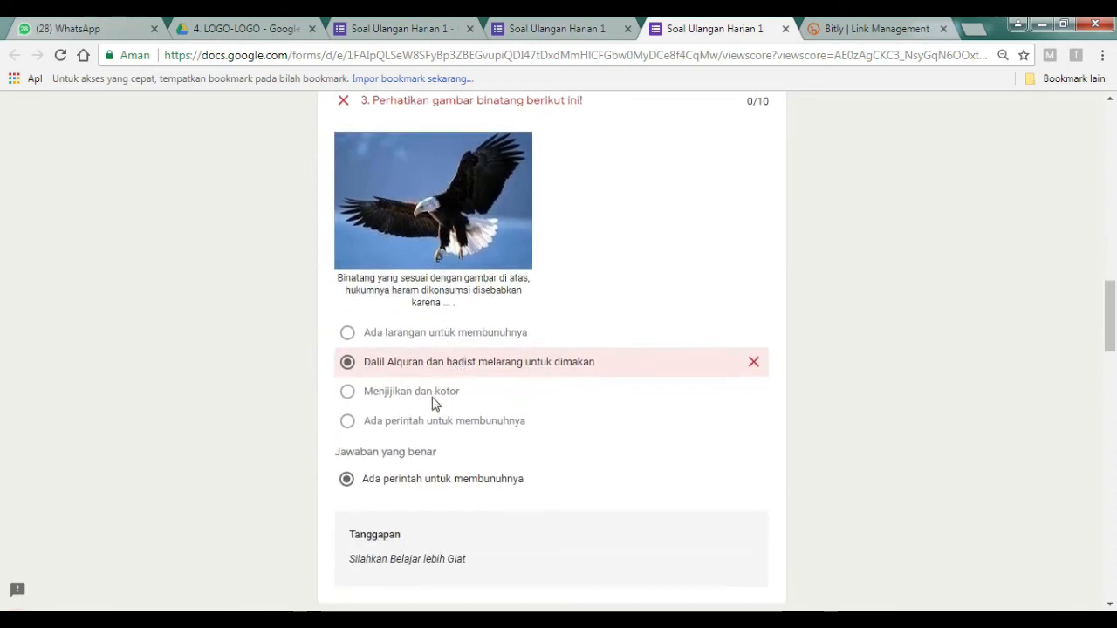
pyautogui.scroll(-1, 430, 426)
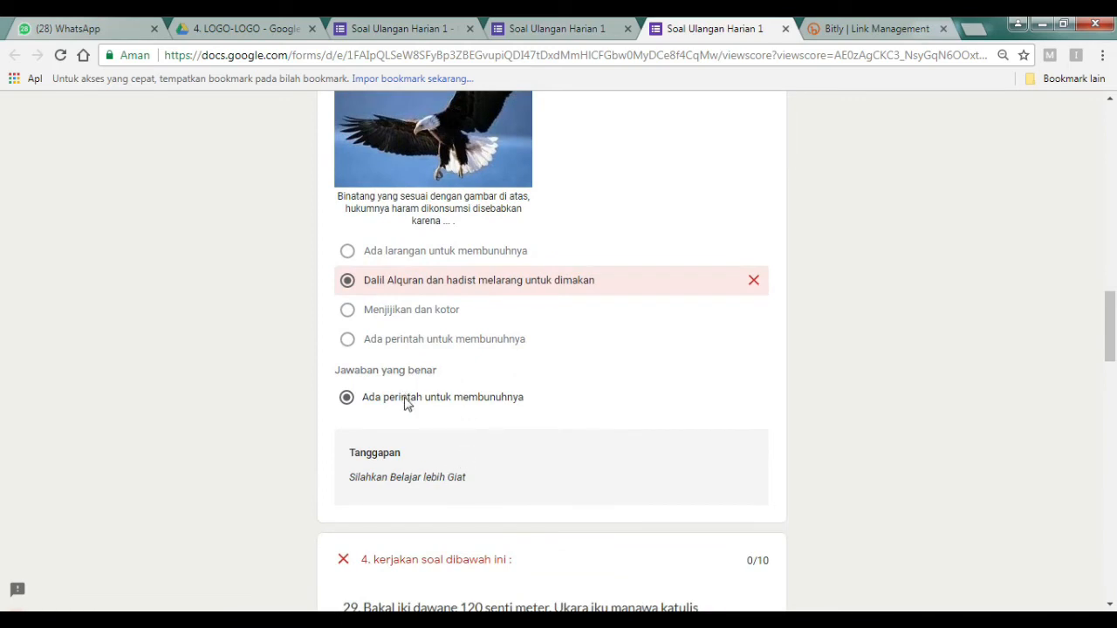
pyautogui.scroll(-2, 406, 410)
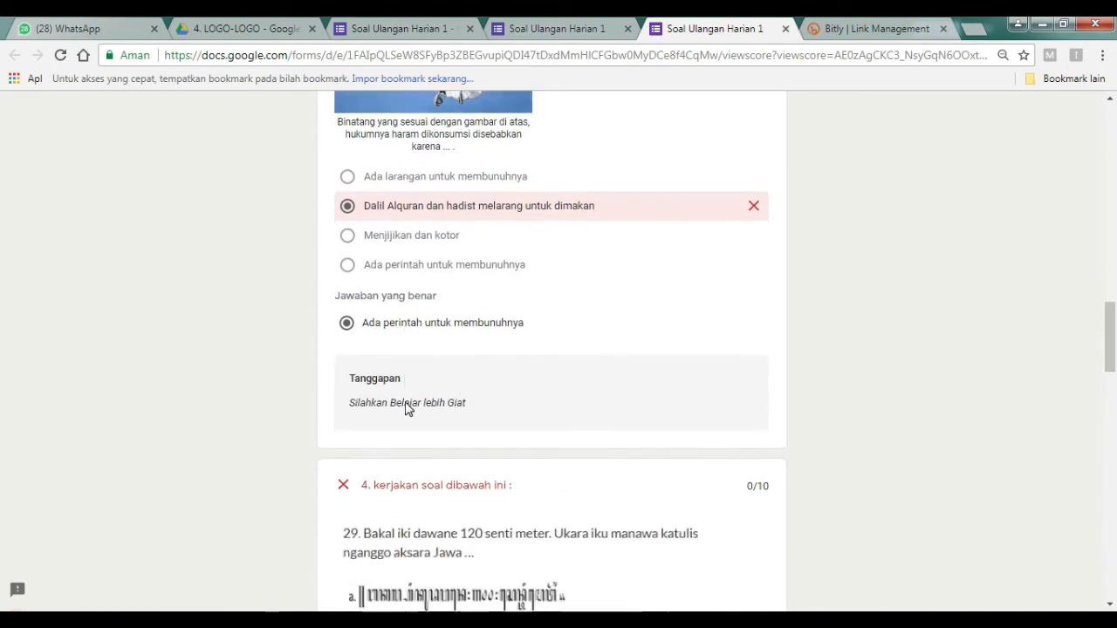
pyautogui.scroll(-1, 407, 401)
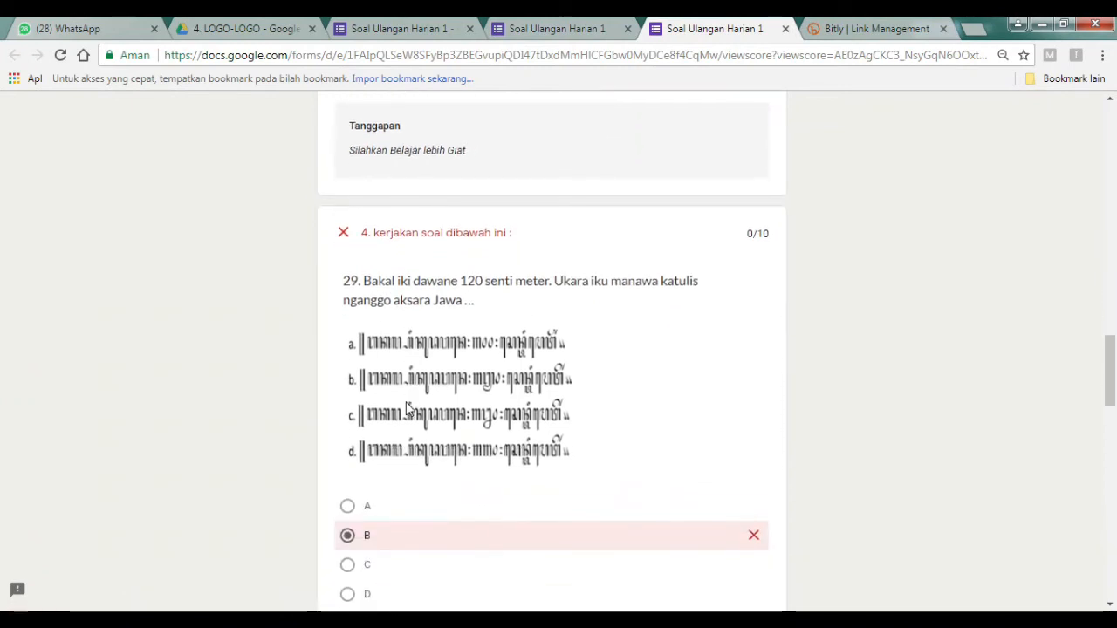
pyautogui.scroll(-1, 407, 404)
pyautogui.scroll(-1, 414, 395)
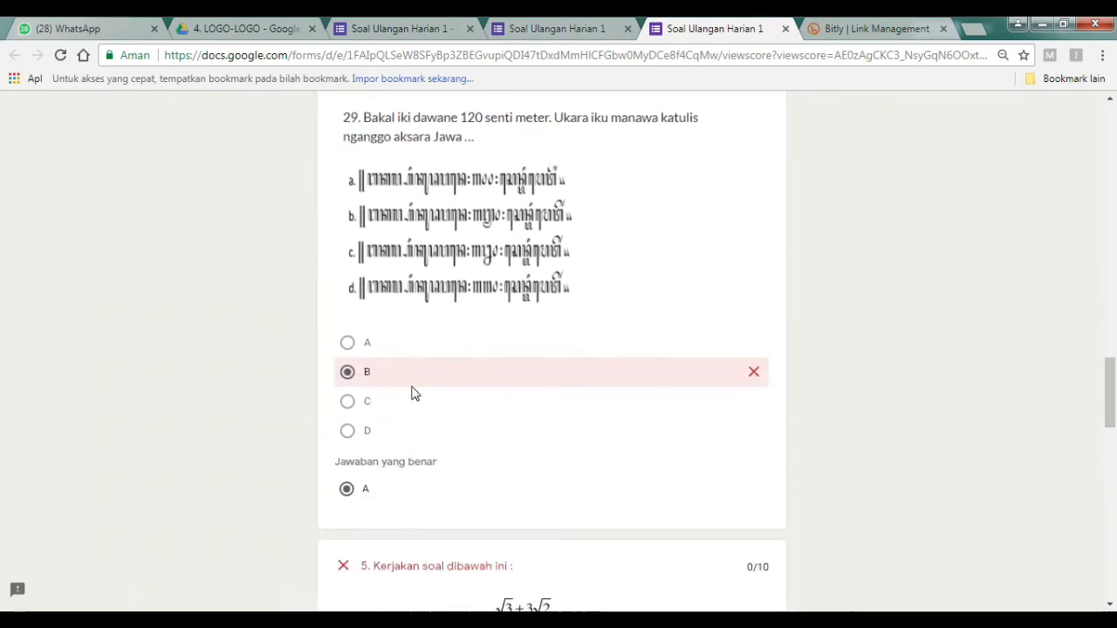
pyautogui.scroll(-6, 414, 396)
pyautogui.scroll(-7, 414, 396)
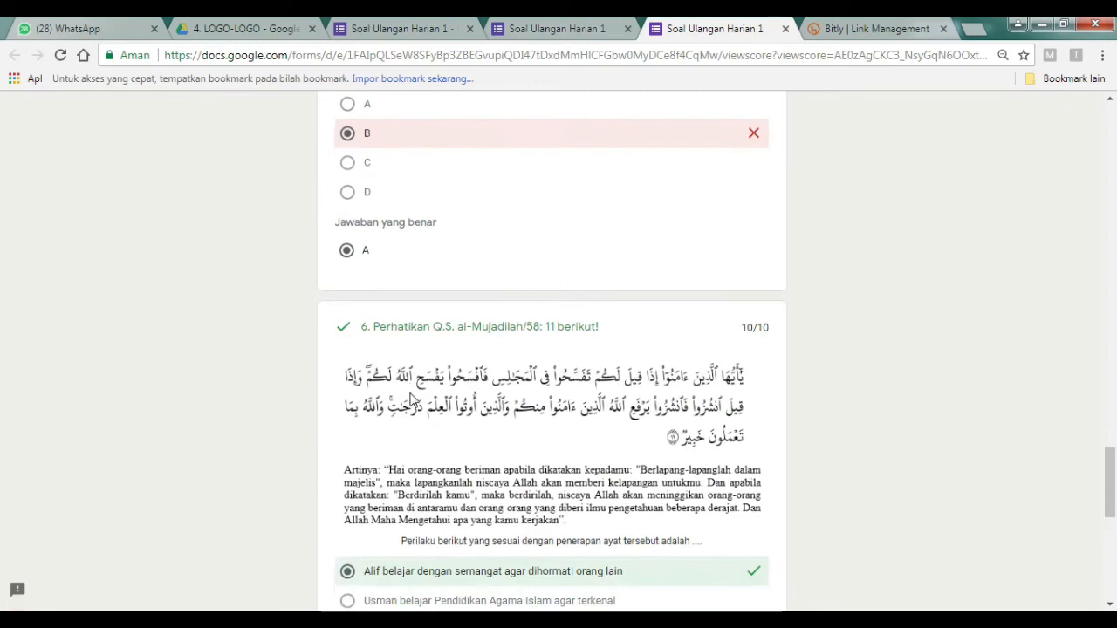
pyautogui.scroll(4, 453, 405)
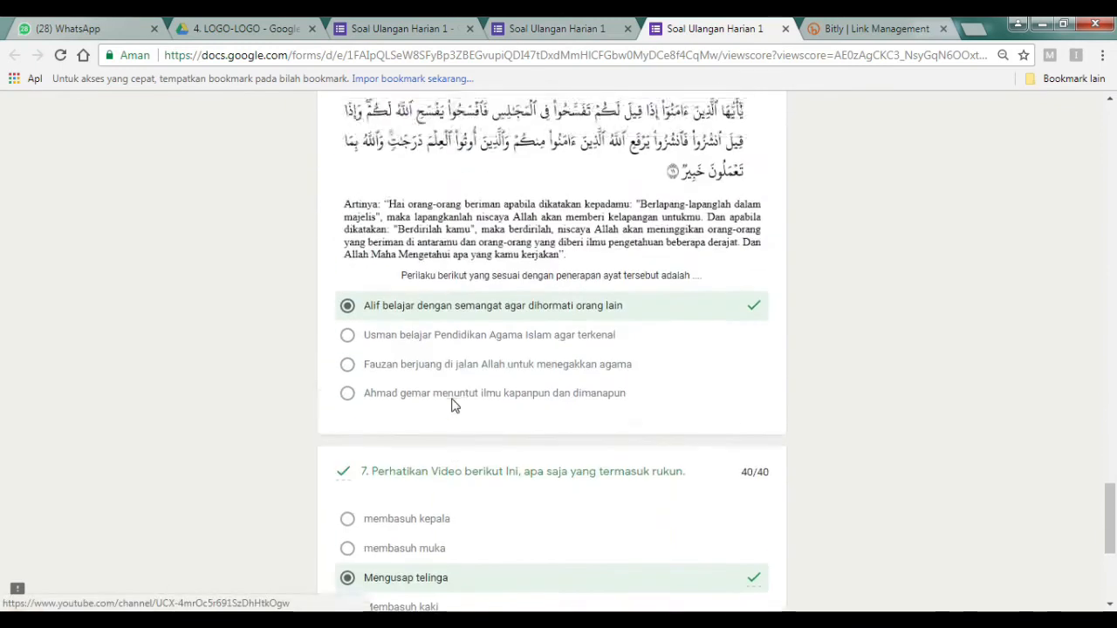
# In the editor's settings, enable 'Batasi ke 1 tanggapan' to allow one response per person.
pyautogui.click(394, 28)
pyautogui.scroll(3, 348, 232)
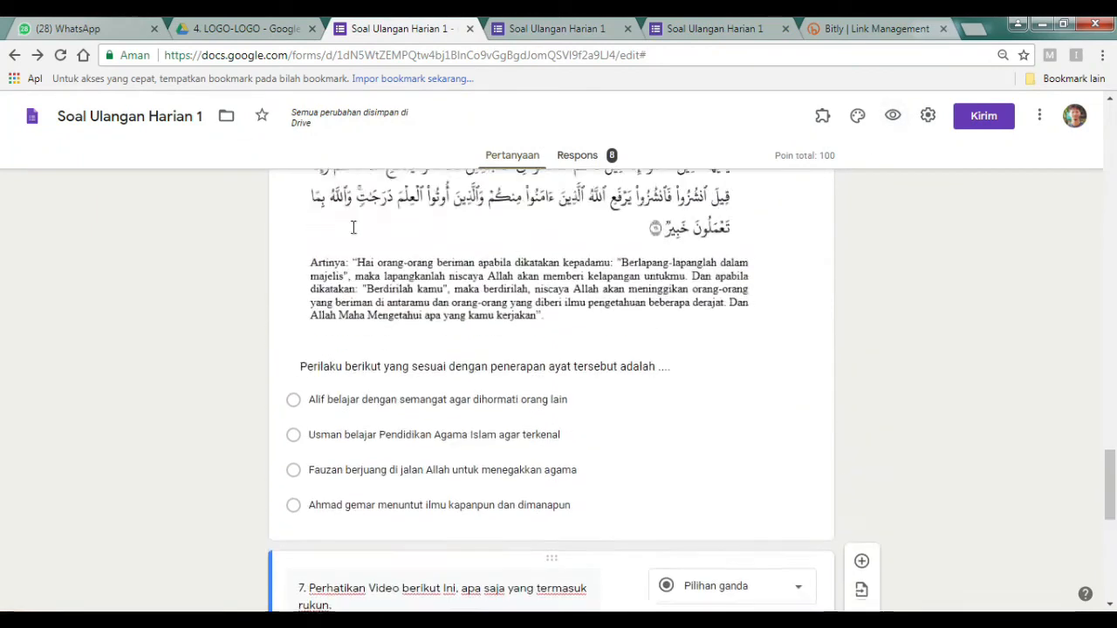
pyautogui.click(929, 117)
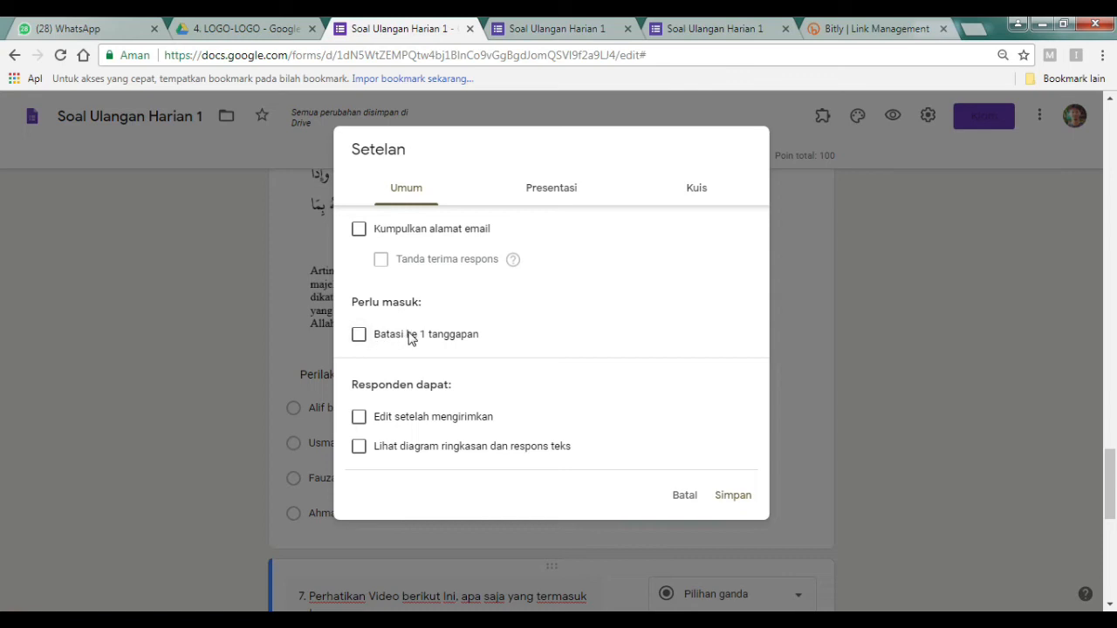
pyautogui.click(359, 336)
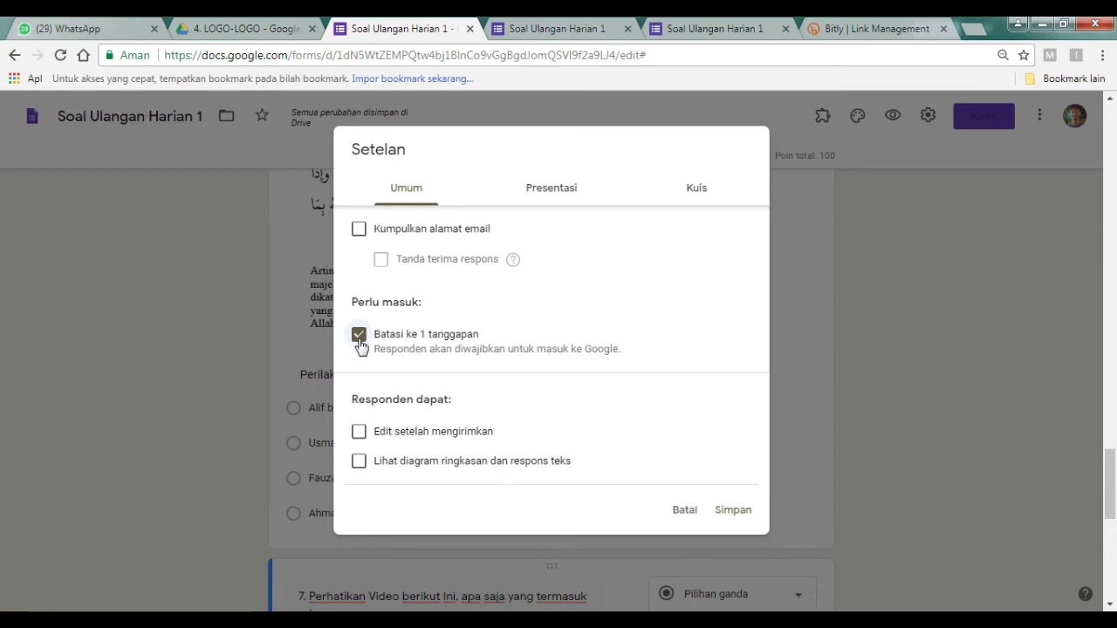
# Turn on 'Acak urutan pertanyaan' in the Presentasi settings.
pyautogui.click(552, 201)
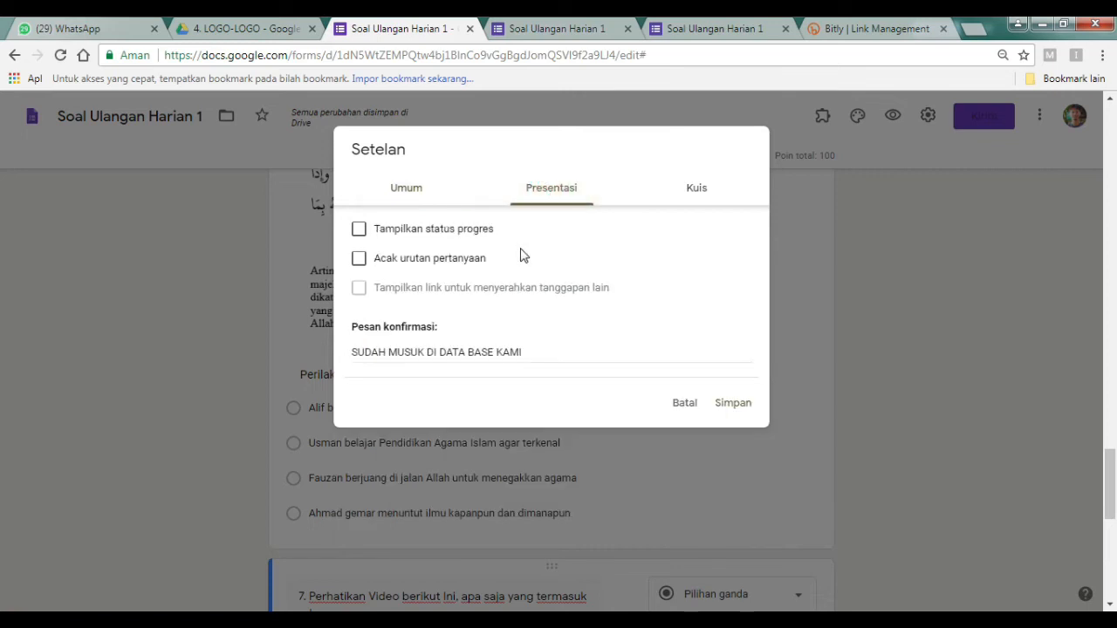
pyautogui.click(361, 262)
# In Kuis settings, untick 'Pertanyaan tak terjawab' and 'Jawaban yang benar', keep 'Nilai poin', and save.
pyautogui.click(701, 189)
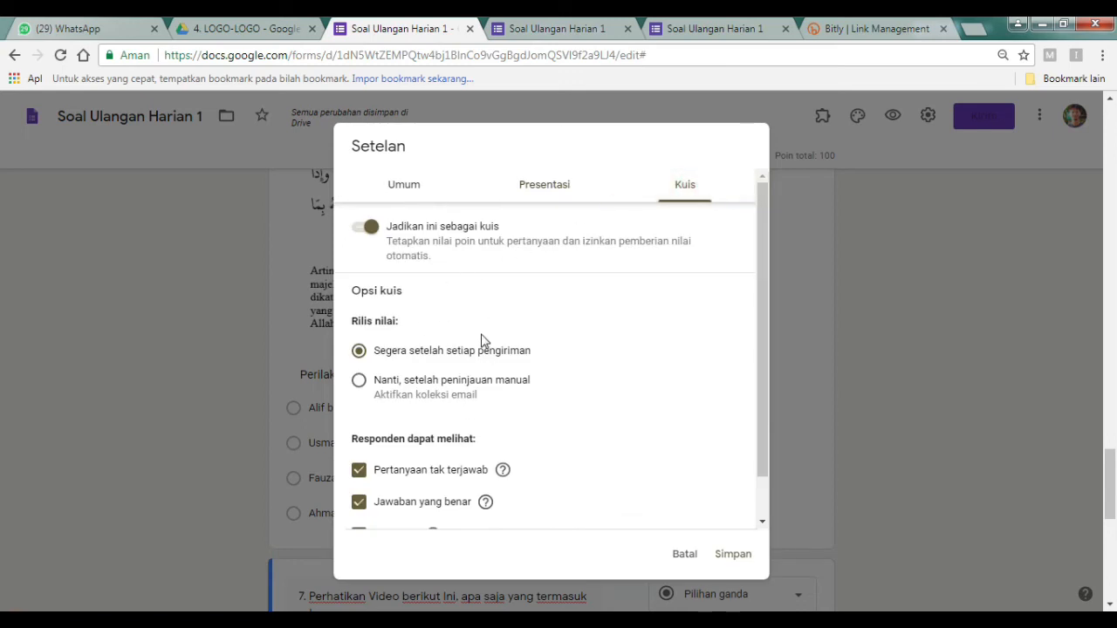
pyautogui.scroll(-1, 485, 340)
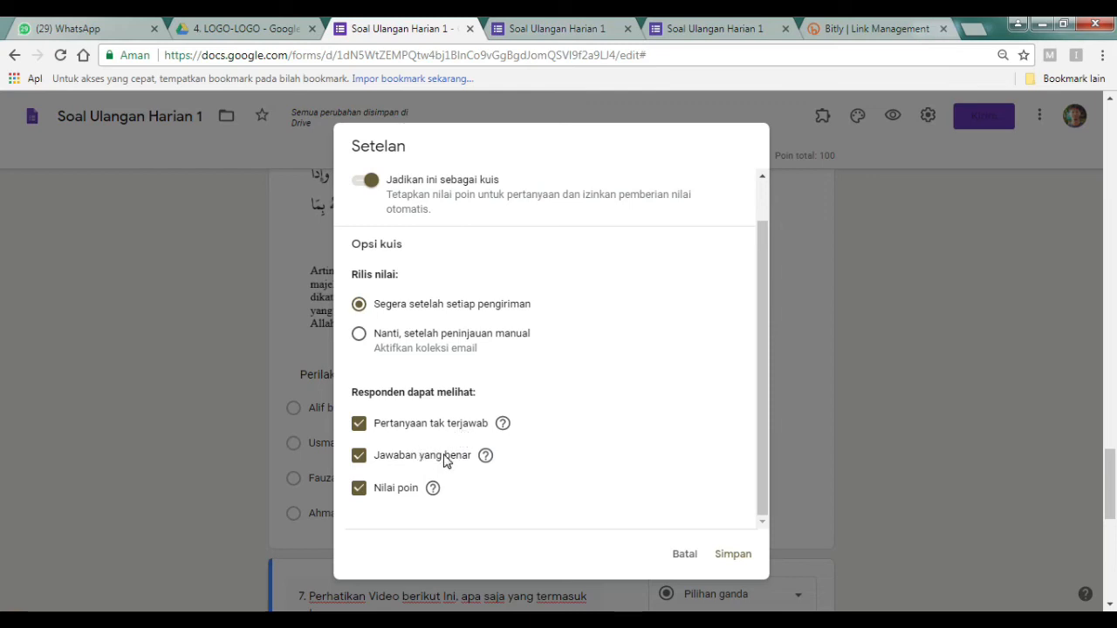
pyautogui.click(365, 458)
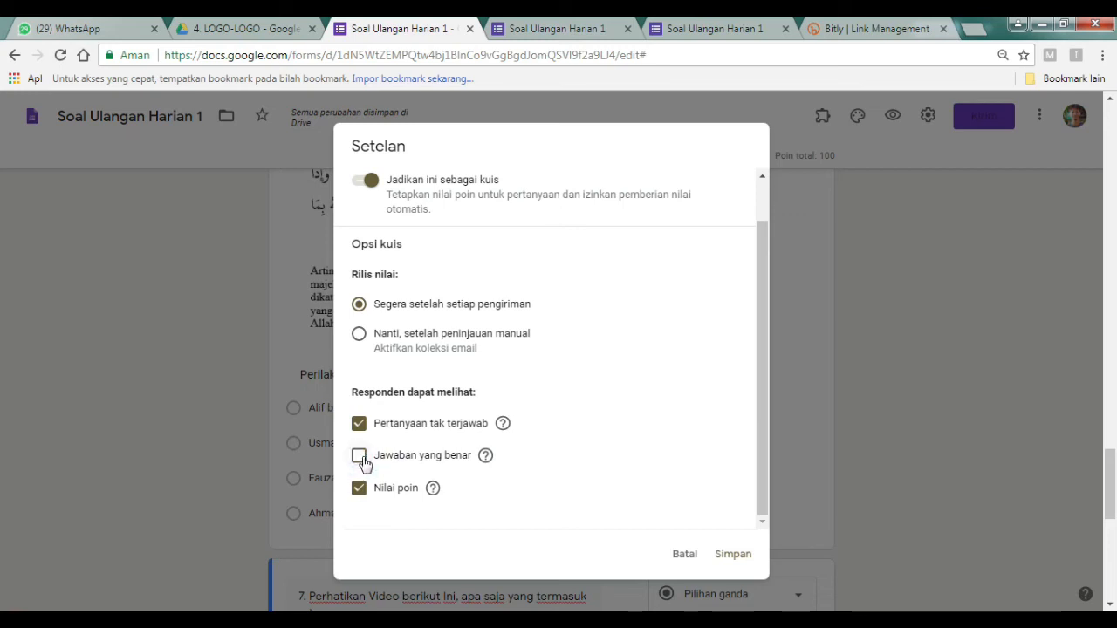
pyautogui.click(361, 425)
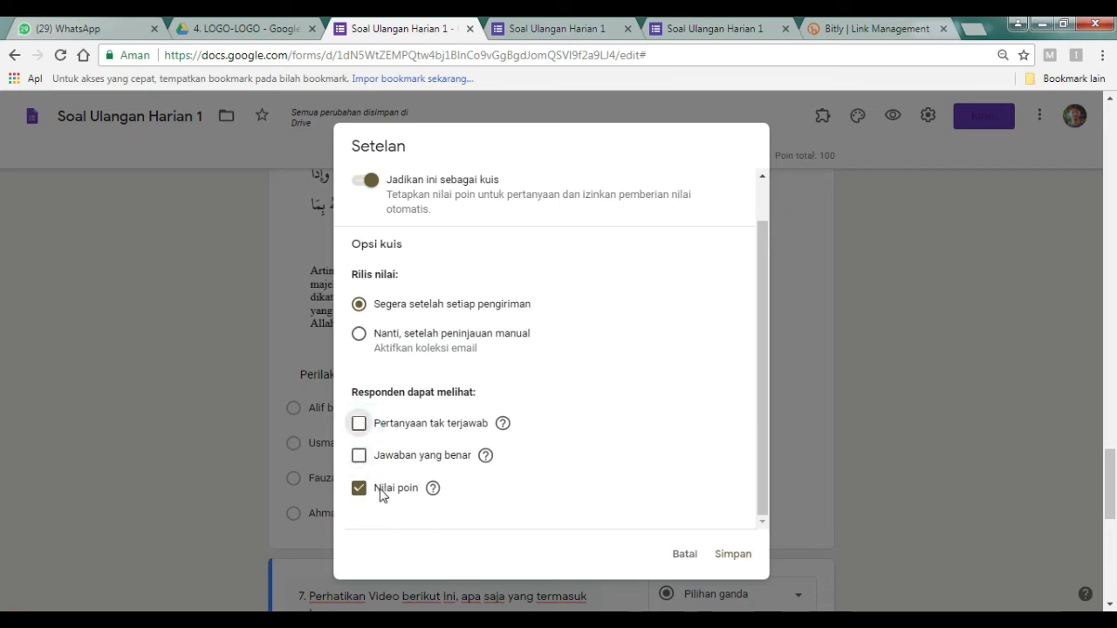
pyautogui.click(364, 491)
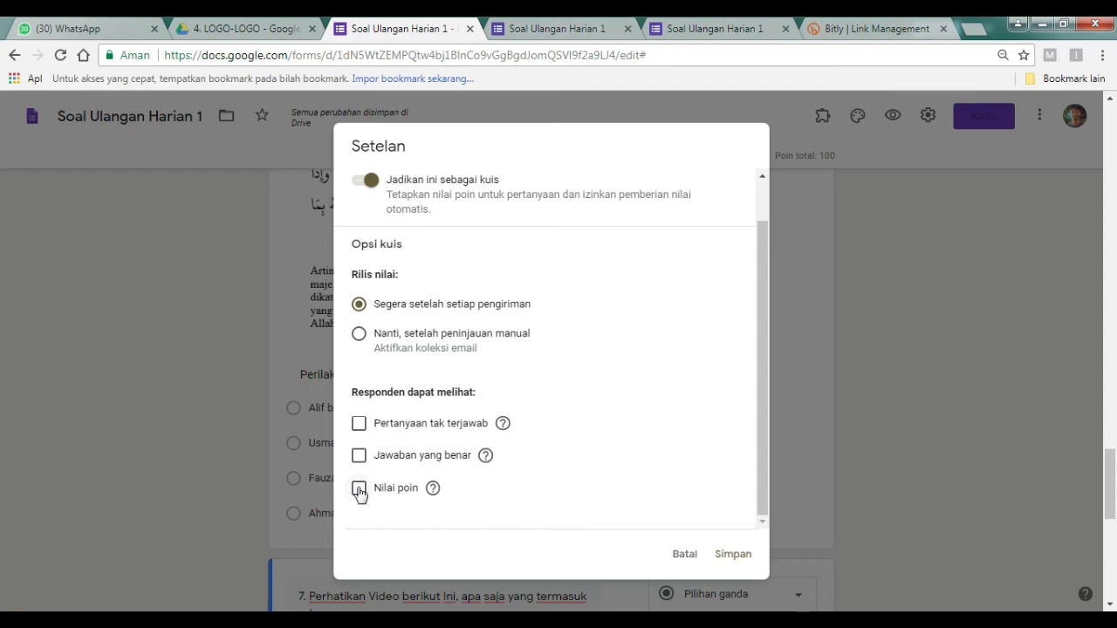
pyautogui.click(359, 491)
pyautogui.click(723, 553)
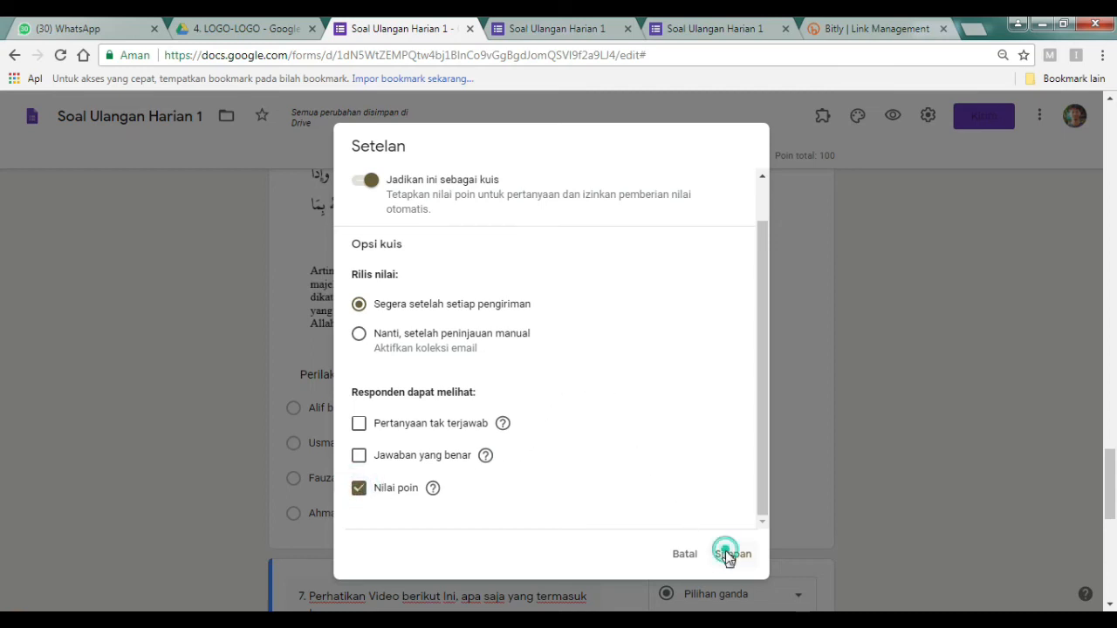
pyautogui.scroll(7, 419, 431)
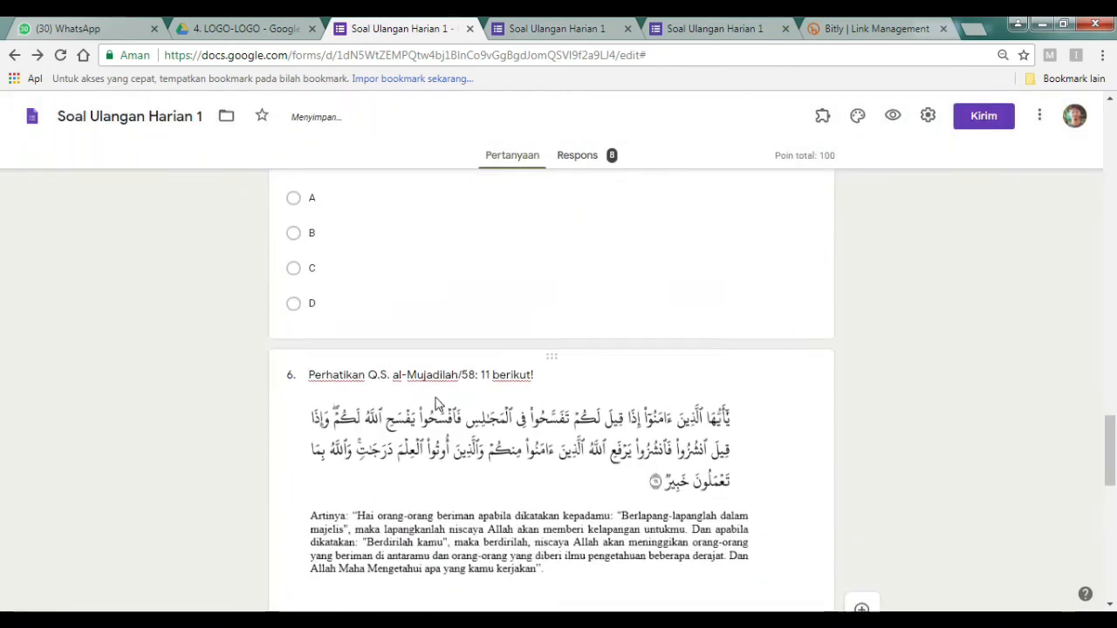
# Close the two duplicate form tabs.
pyautogui.click(627, 30)
pyautogui.click(627, 31)
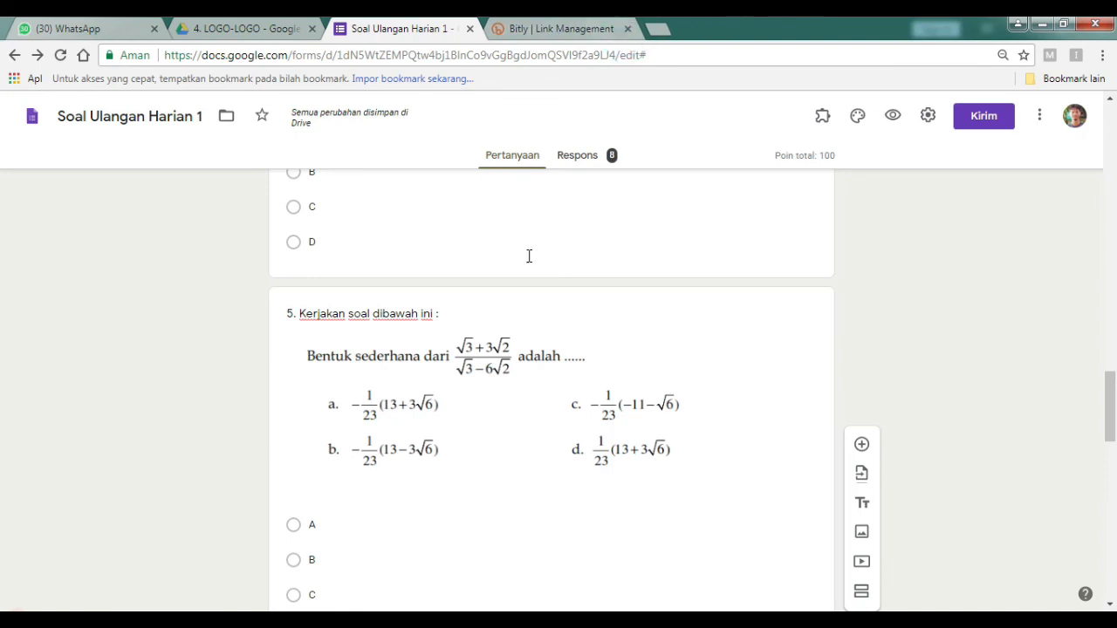
pyautogui.scroll(4, 531, 261)
pyautogui.scroll(2, 536, 312)
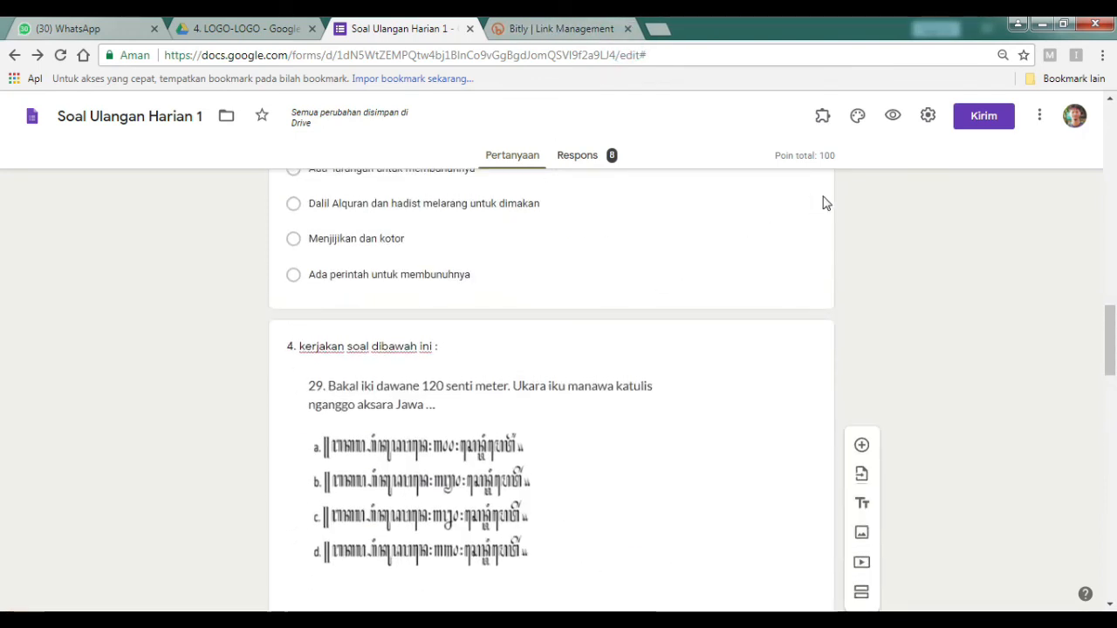
pyautogui.scroll(8, 362, 366)
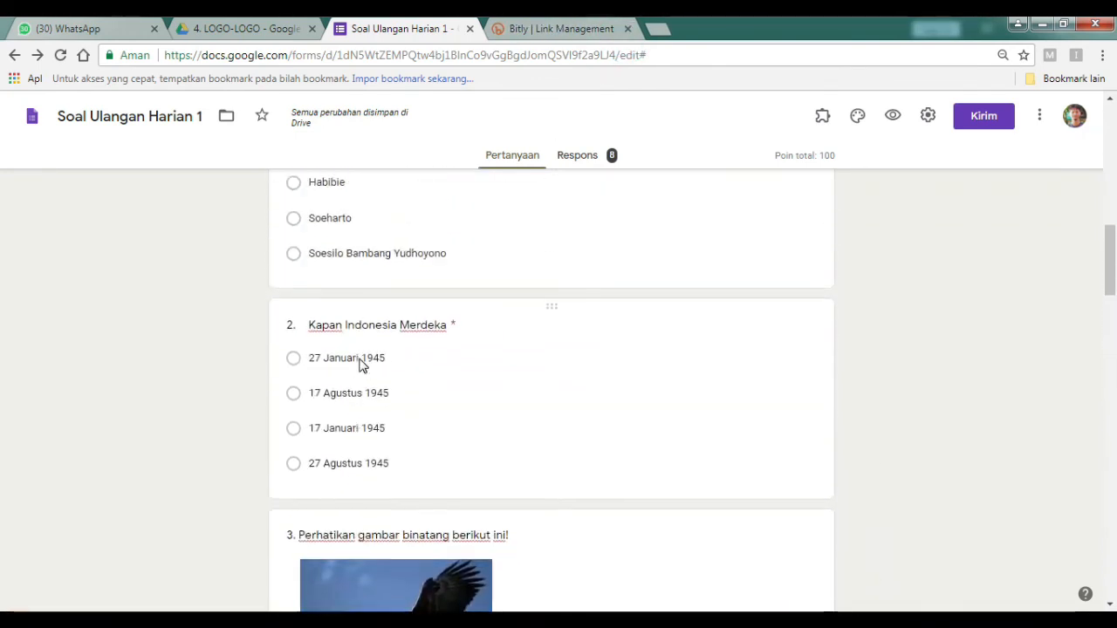
pyautogui.scroll(-2, 783, 245)
# Look through the respondent preview of the shuffled quiz, then return to the editor.
pyautogui.click(892, 116)
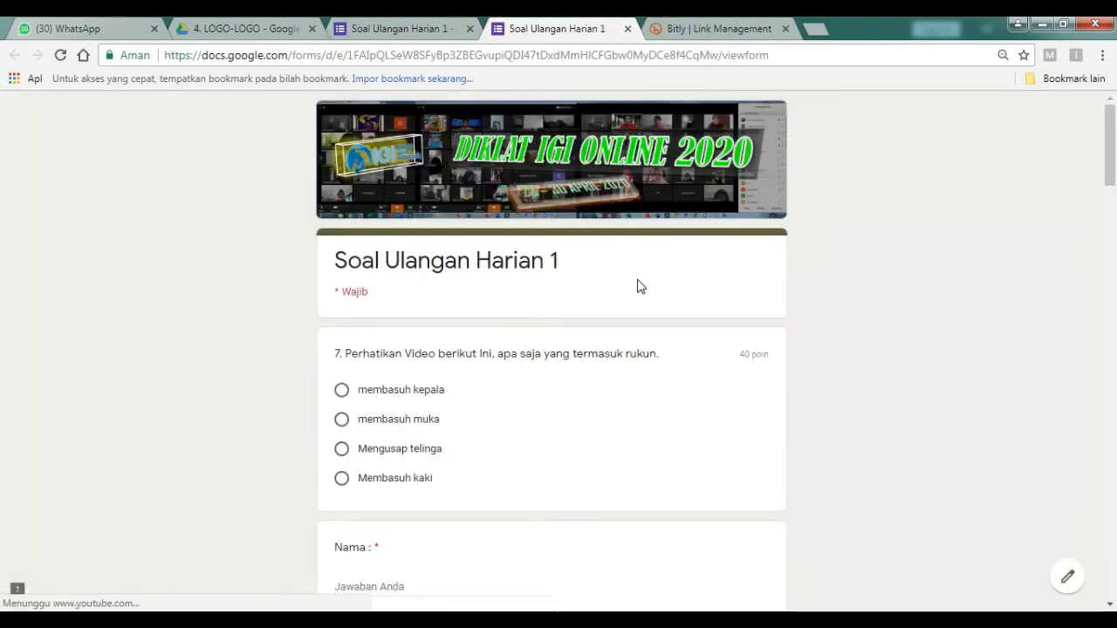
pyautogui.scroll(-2, 533, 327)
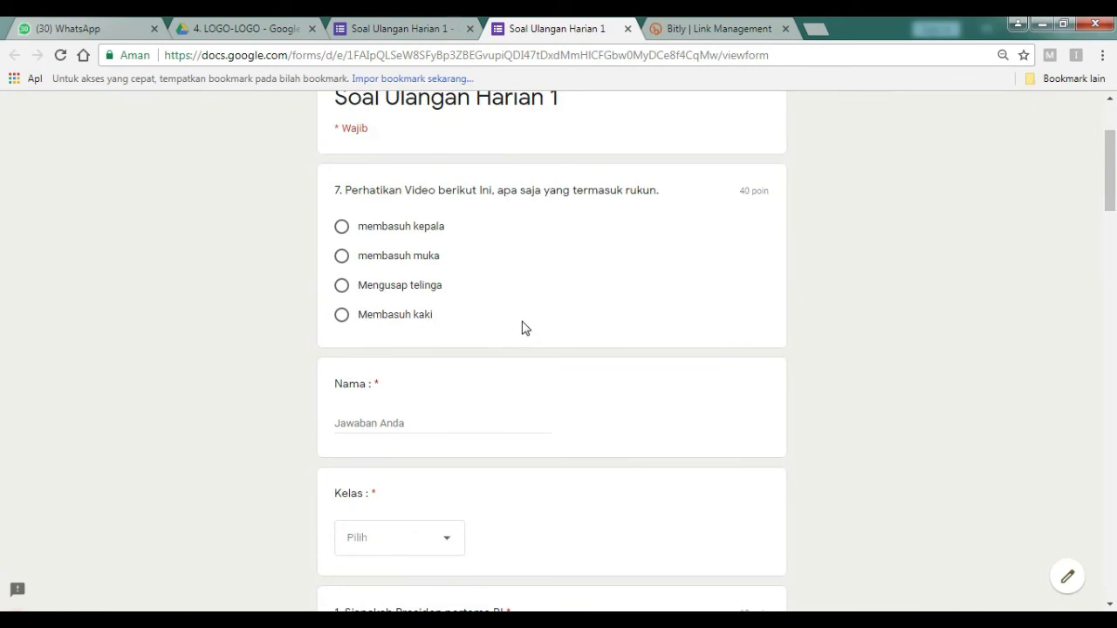
pyautogui.scroll(2, 489, 332)
pyautogui.scroll(-2, 386, 369)
pyautogui.scroll(-5, 394, 367)
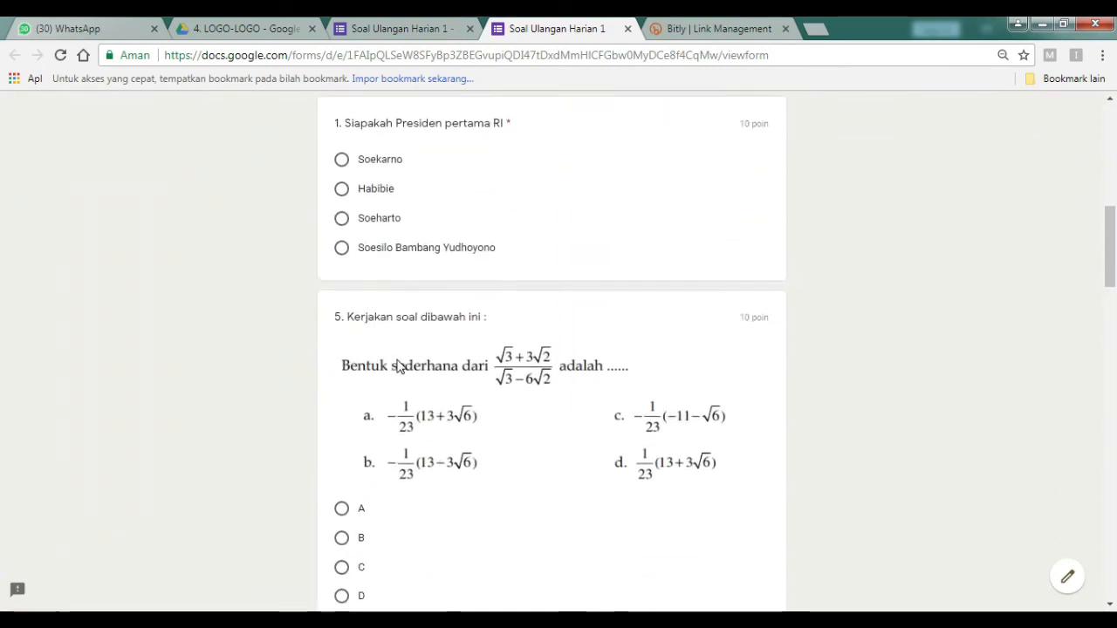
pyautogui.scroll(-6, 395, 369)
pyautogui.scroll(-3, 394, 375)
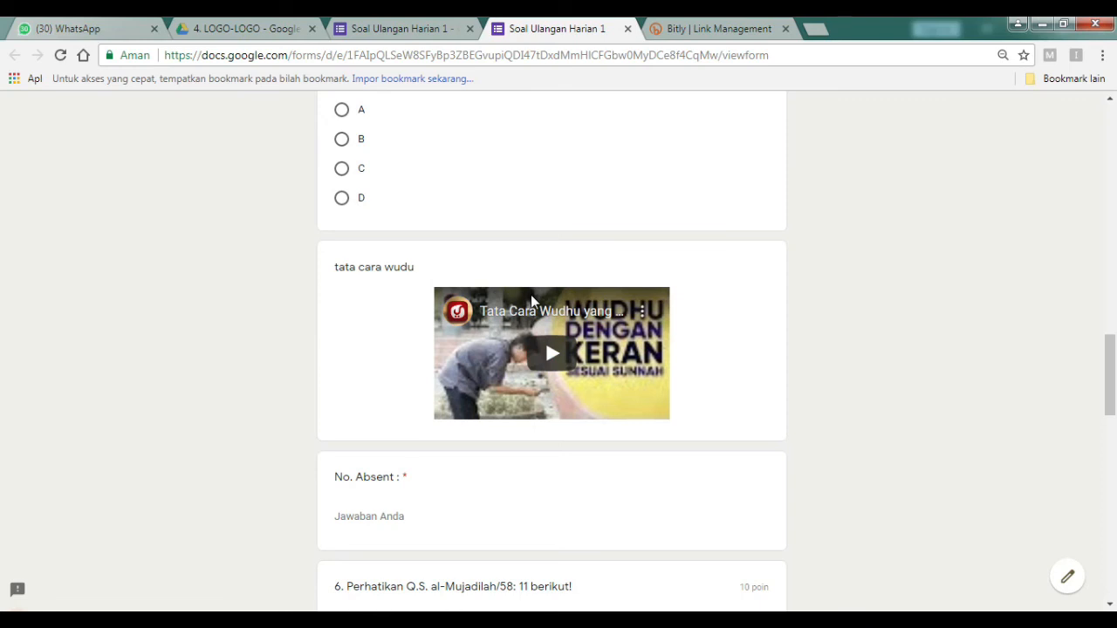
pyautogui.scroll(1, 547, 299)
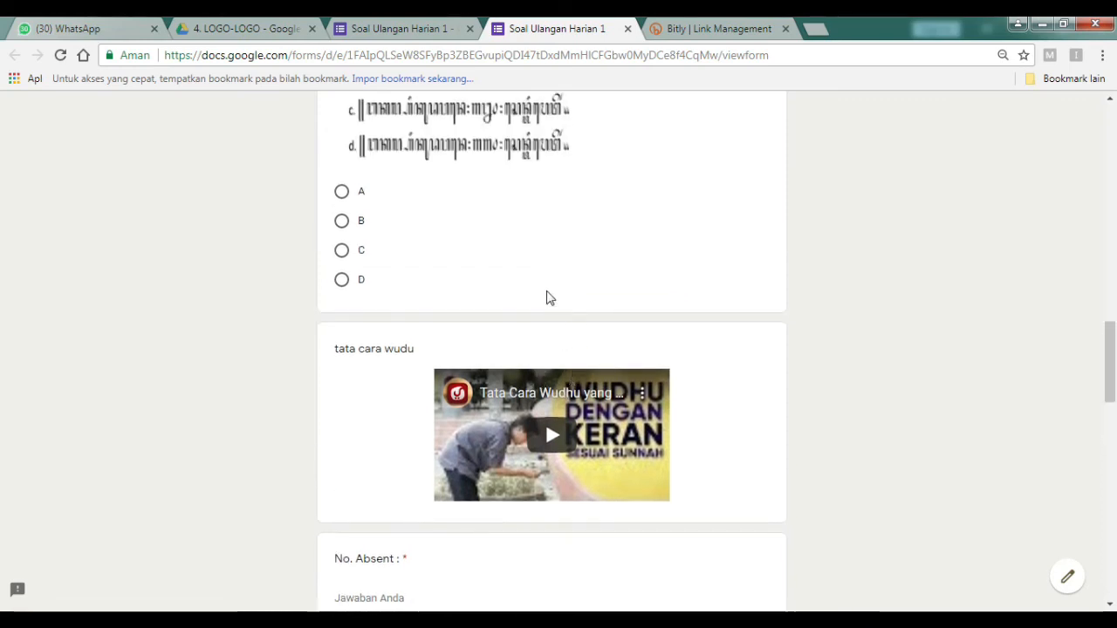
pyautogui.scroll(-2, 403, 458)
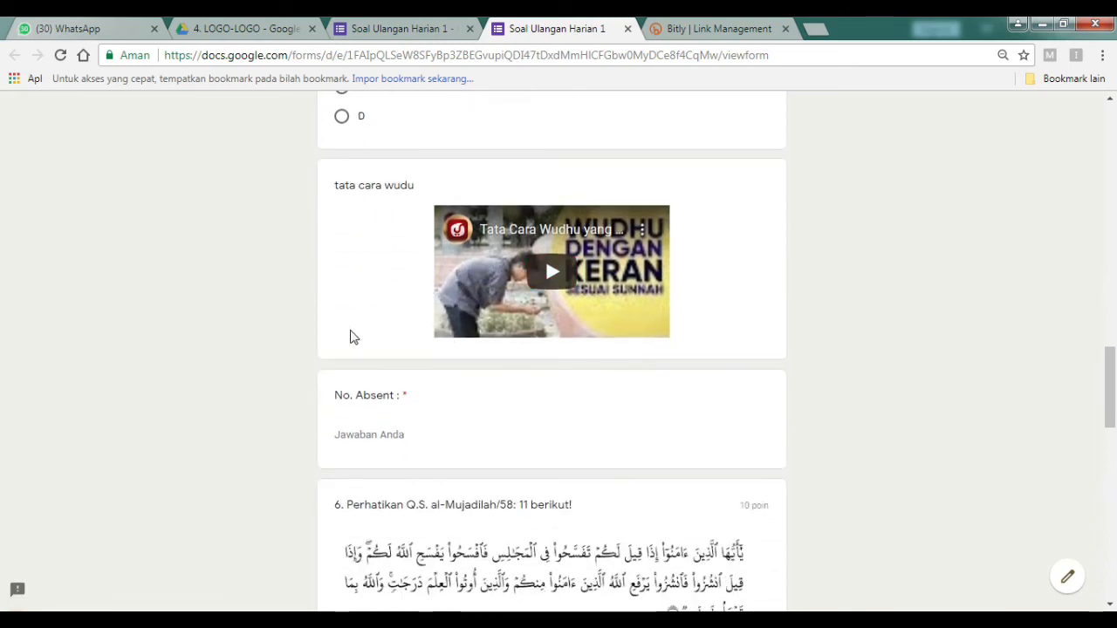
pyautogui.scroll(-8, 354, 337)
pyautogui.scroll(15, 349, 355)
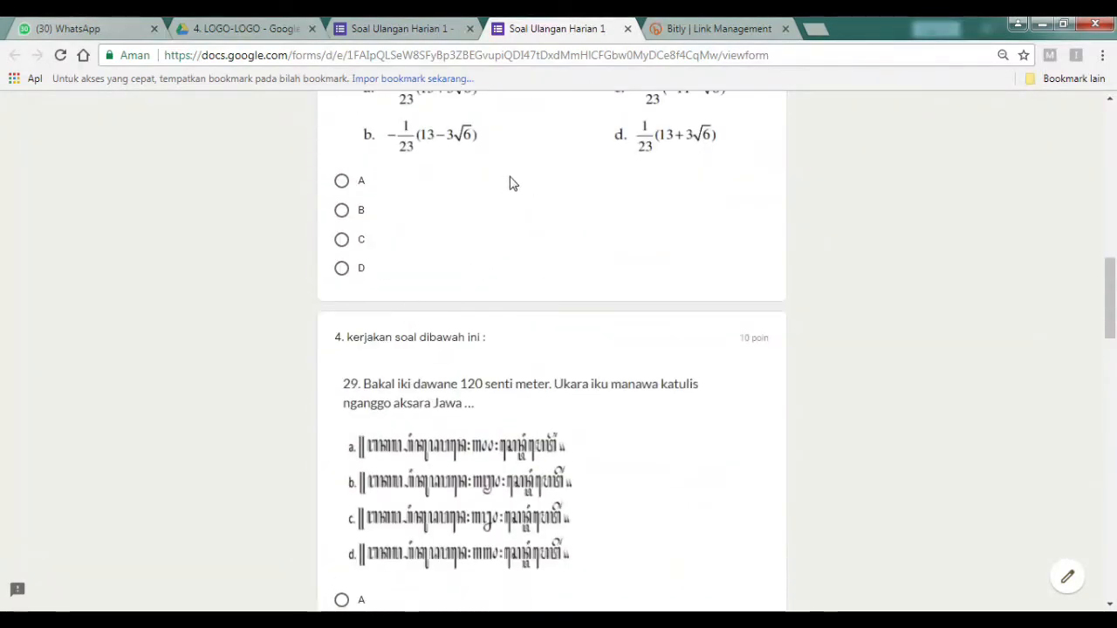
pyautogui.click(419, 35)
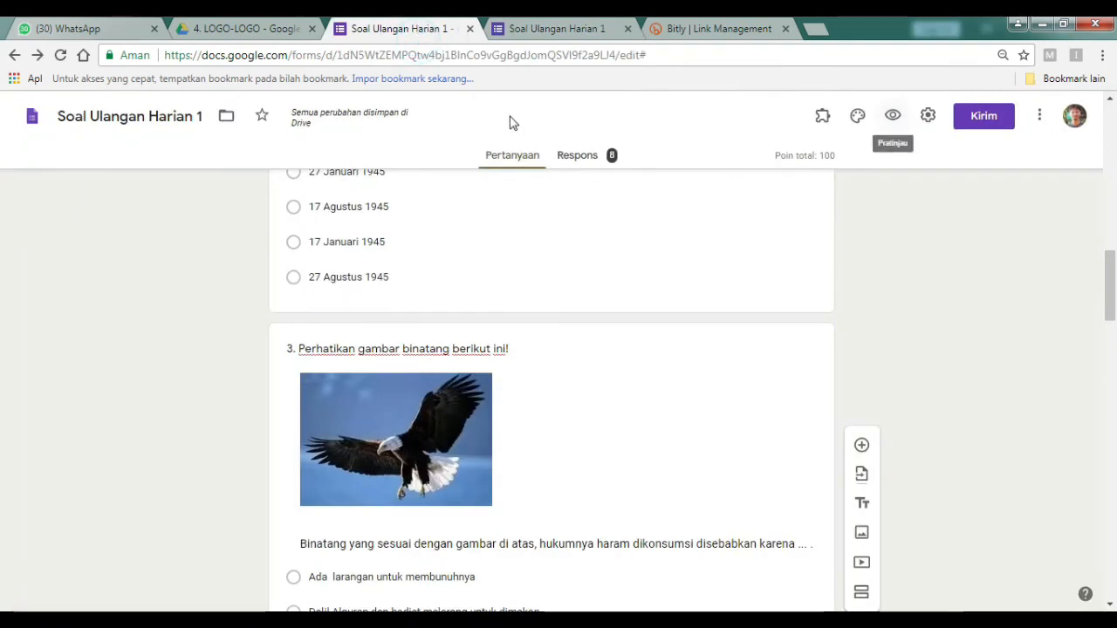
# Untick 'Acak urutan pertanyaan' in the Presentasi settings.
pyautogui.click(927, 116)
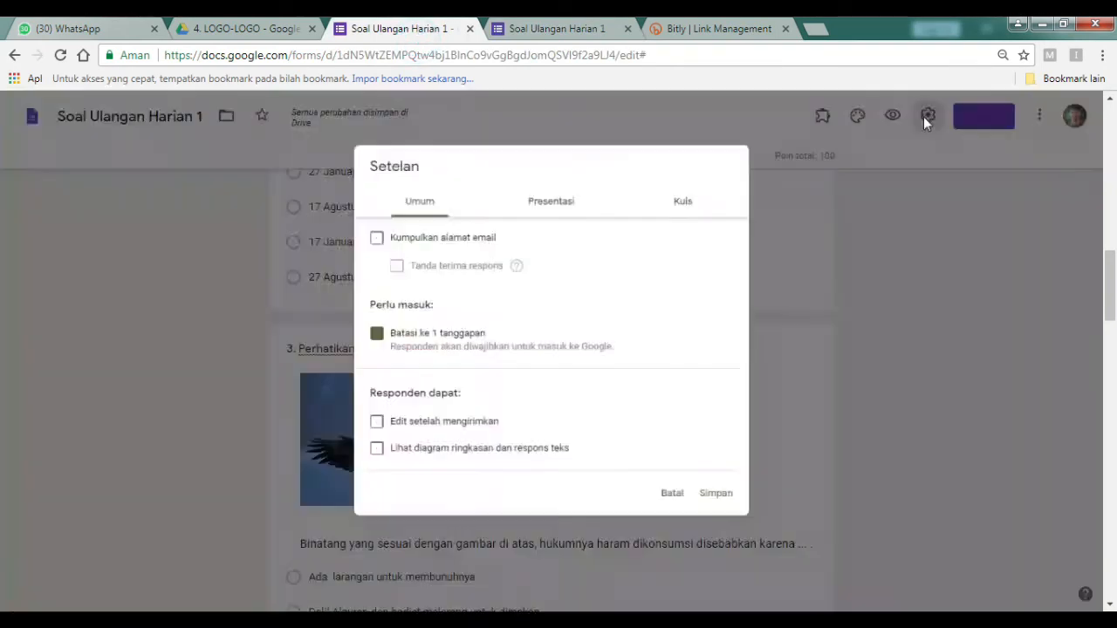
pyautogui.click(561, 194)
pyautogui.click(361, 260)
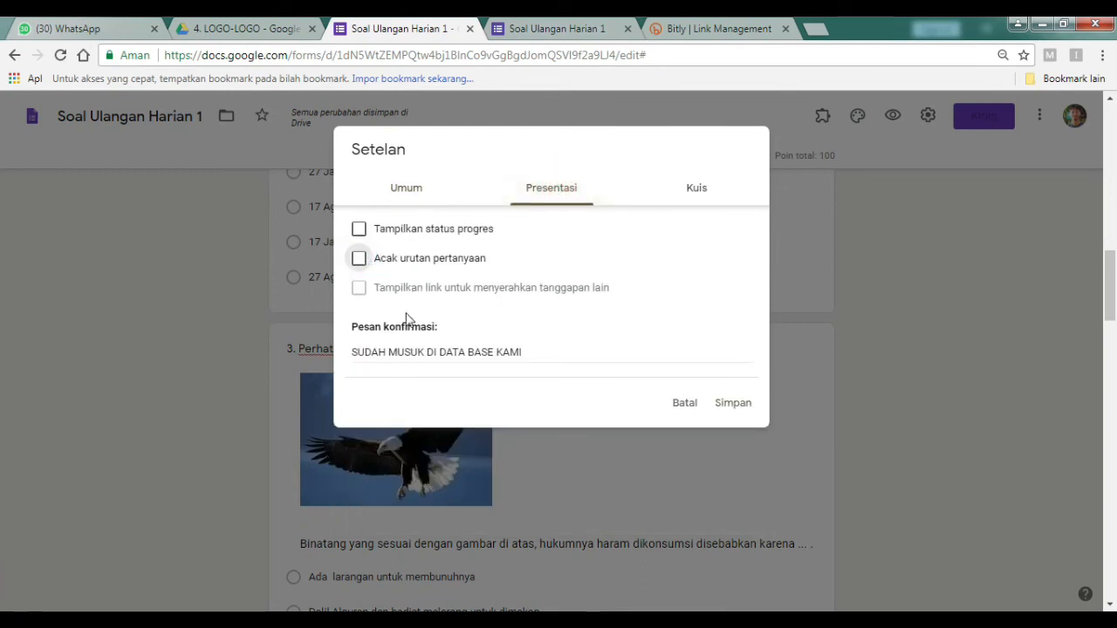
# Add 'ANDA SUDAH MASUK' to the confirmation message after TERIMA KASIH and save the settings.
pyautogui.click(354, 351)
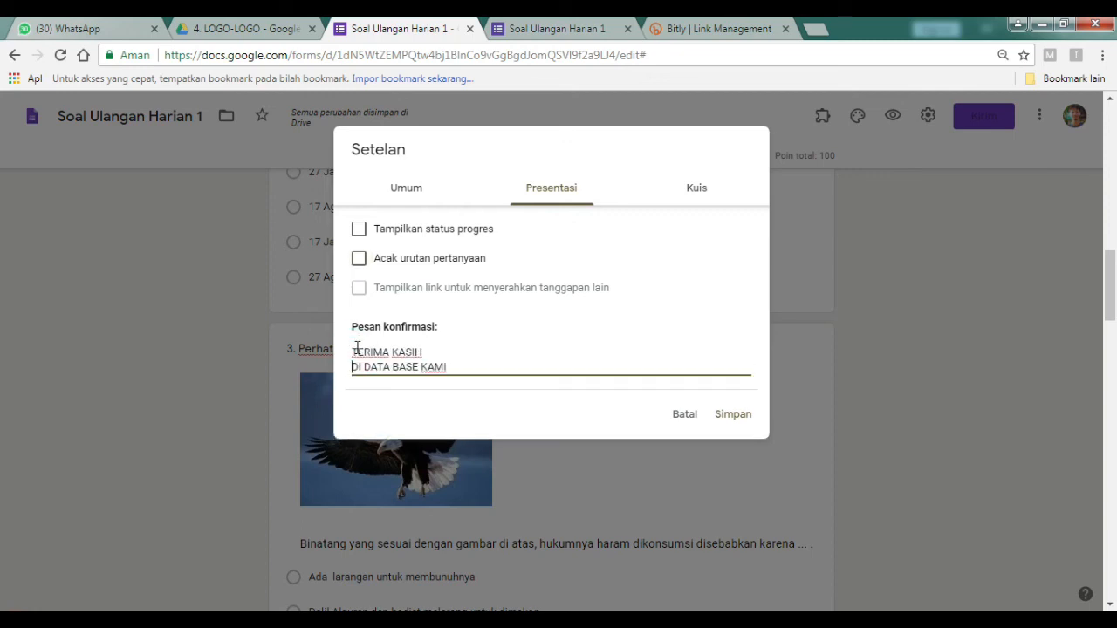
pyautogui.write('ANDA ')
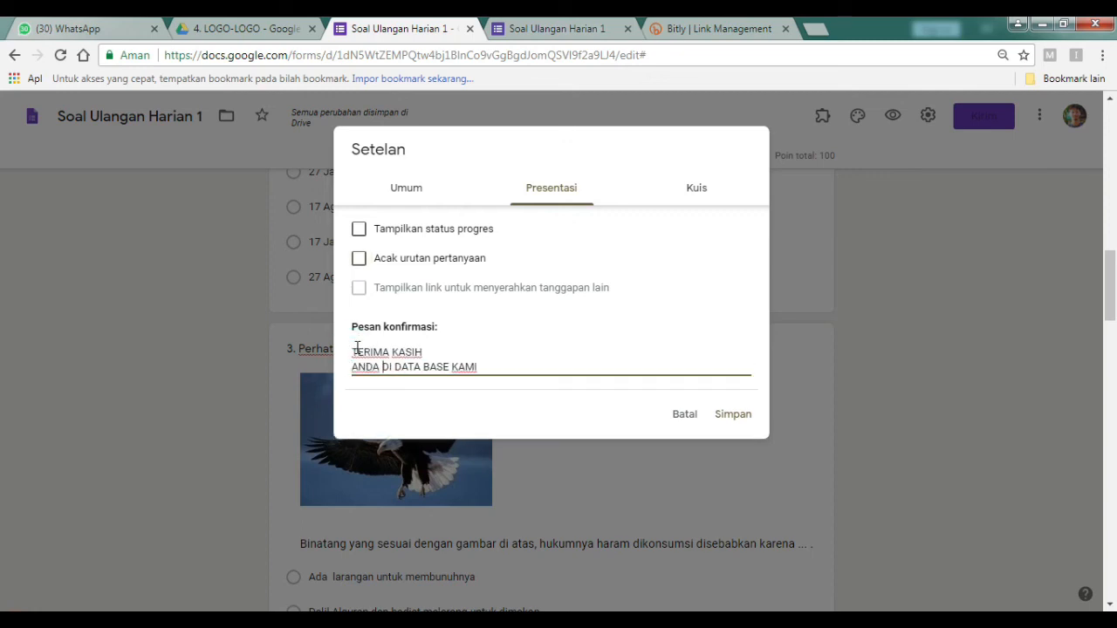
pyautogui.write('SUDAH ')
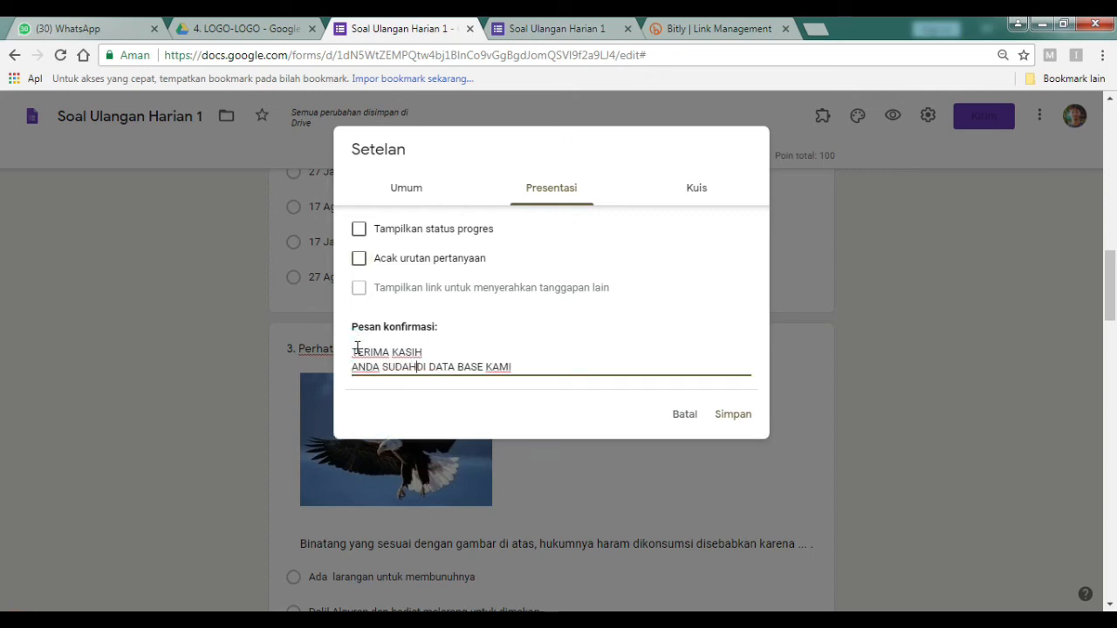
pyautogui.write('MASUD')
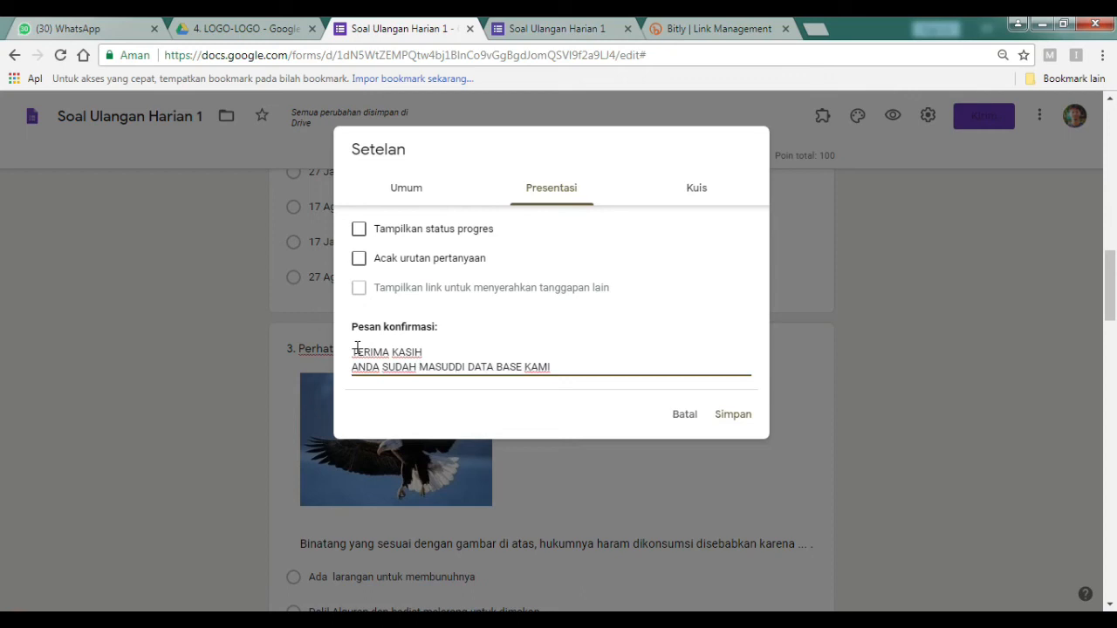
pyautogui.press('BackSpace')
pyautogui.write('K')
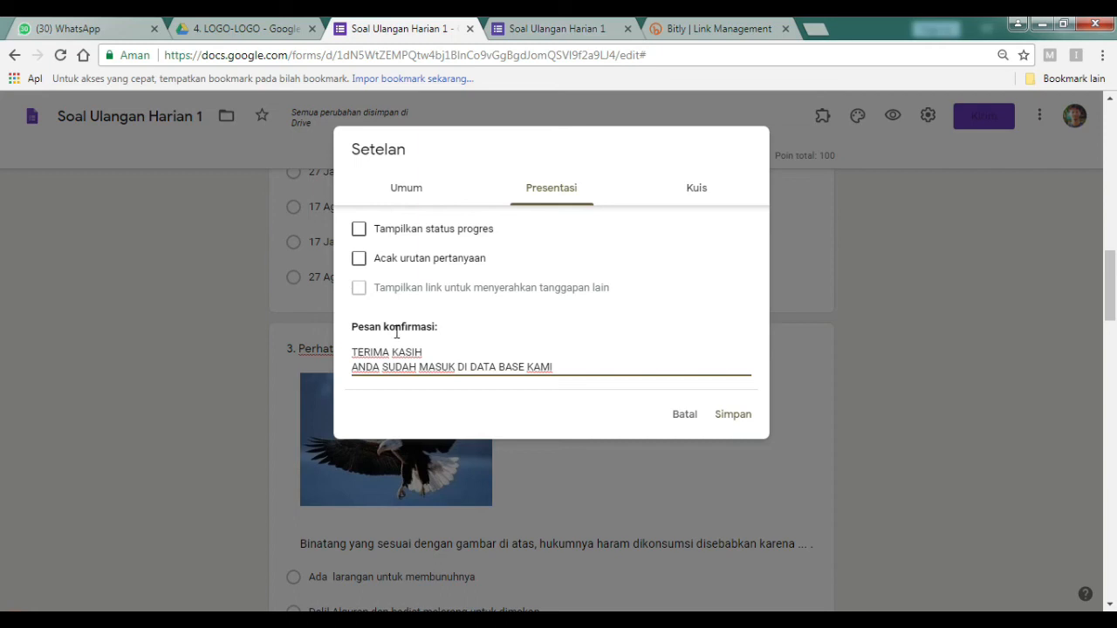
pyautogui.click(733, 416)
pyautogui.scroll(3, 721, 429)
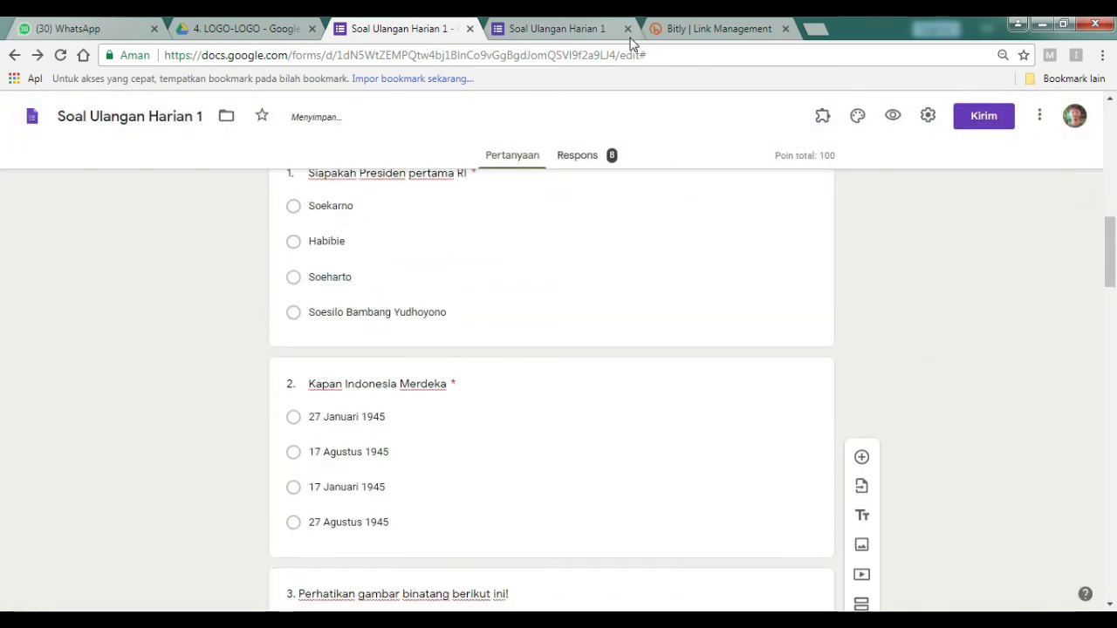
# Close the duplicate tab and open a respondent preview of the quiz.
pyautogui.click(627, 28)
pyautogui.scroll(3, 537, 317)
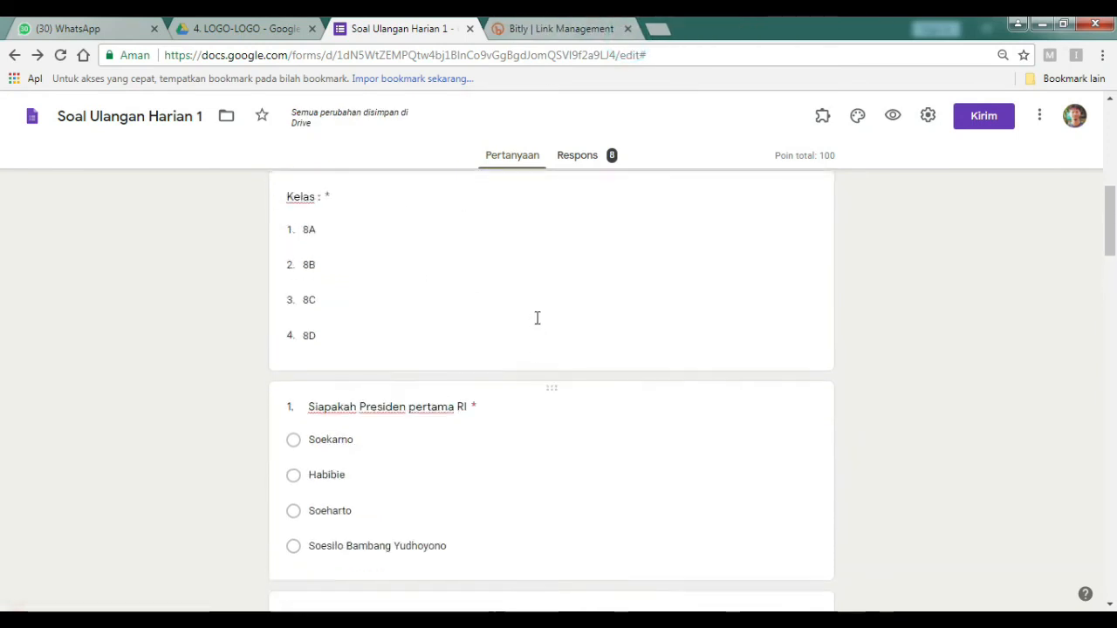
pyautogui.scroll(2, 537, 317)
pyautogui.click(892, 119)
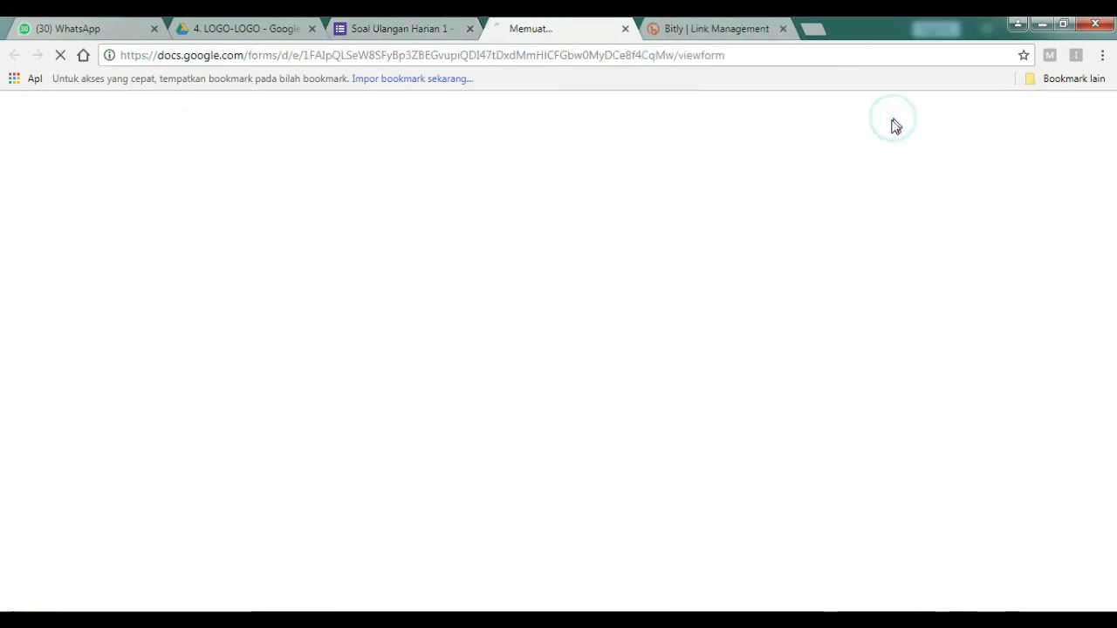
# Fill in the student's name, No. Absent 8, and the access token.
pyautogui.click(367, 389)
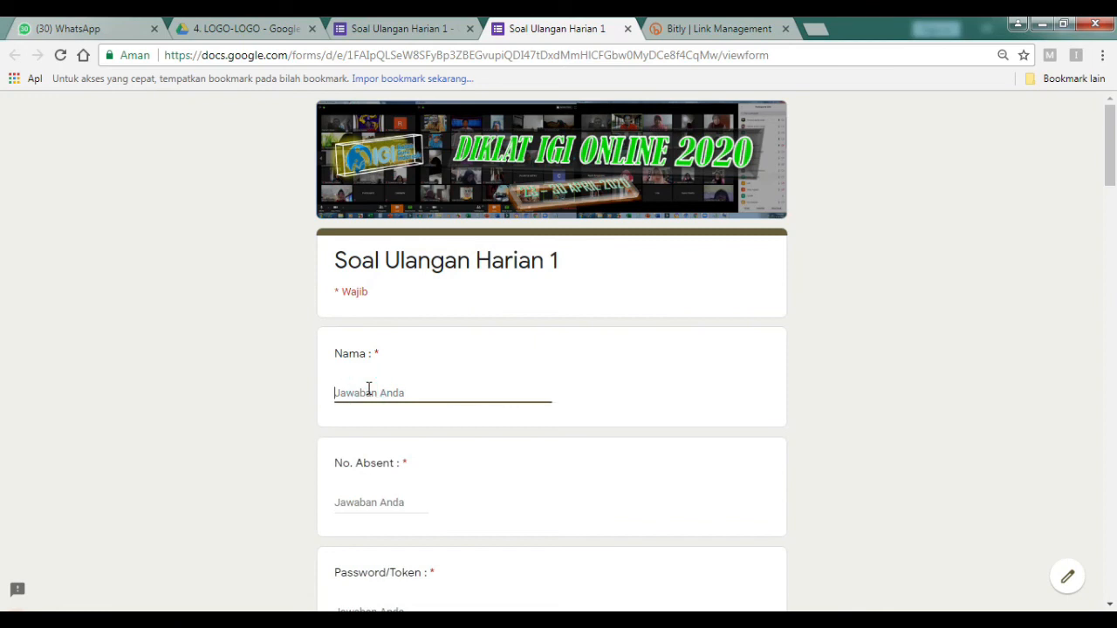
pyautogui.write('DENI')
pyautogui.scroll(-1, 489, 449)
pyautogui.click(416, 412)
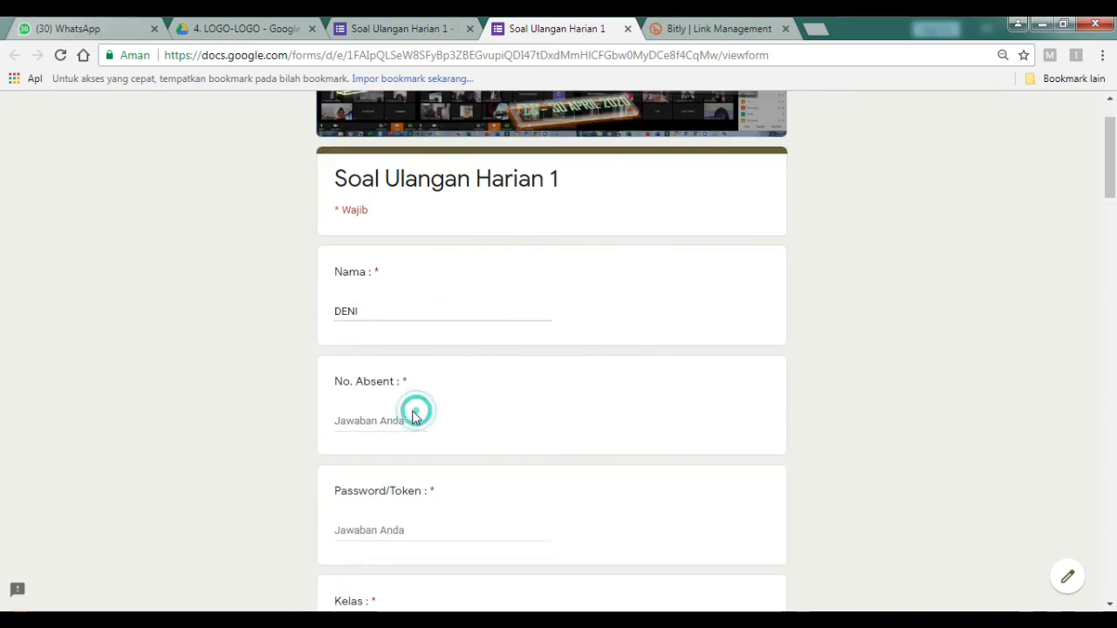
pyautogui.click(390, 412)
pyautogui.write('8')
pyautogui.scroll(-2, 366, 426)
pyautogui.click(388, 362)
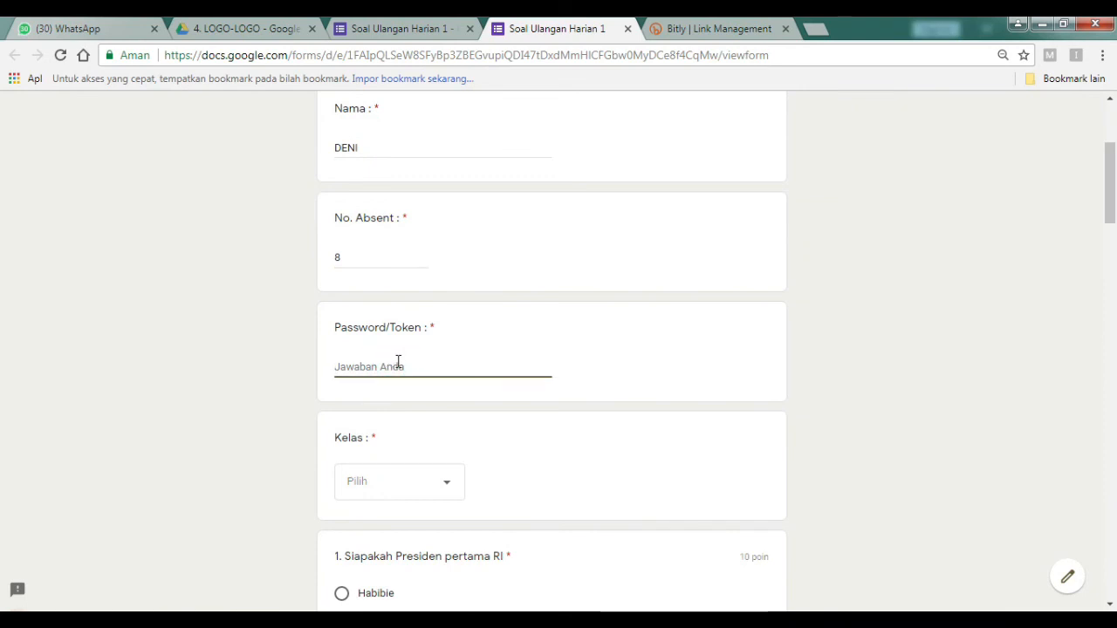
pyautogui.press('capslock')
pyautogui.write('diklat')
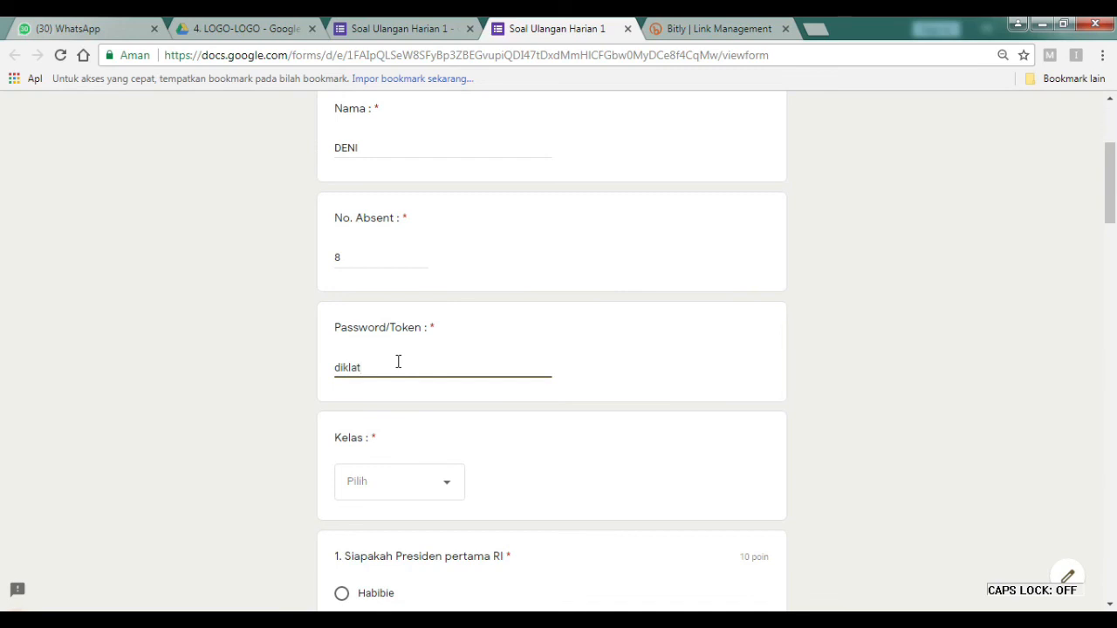
pyautogui.write('igi21')
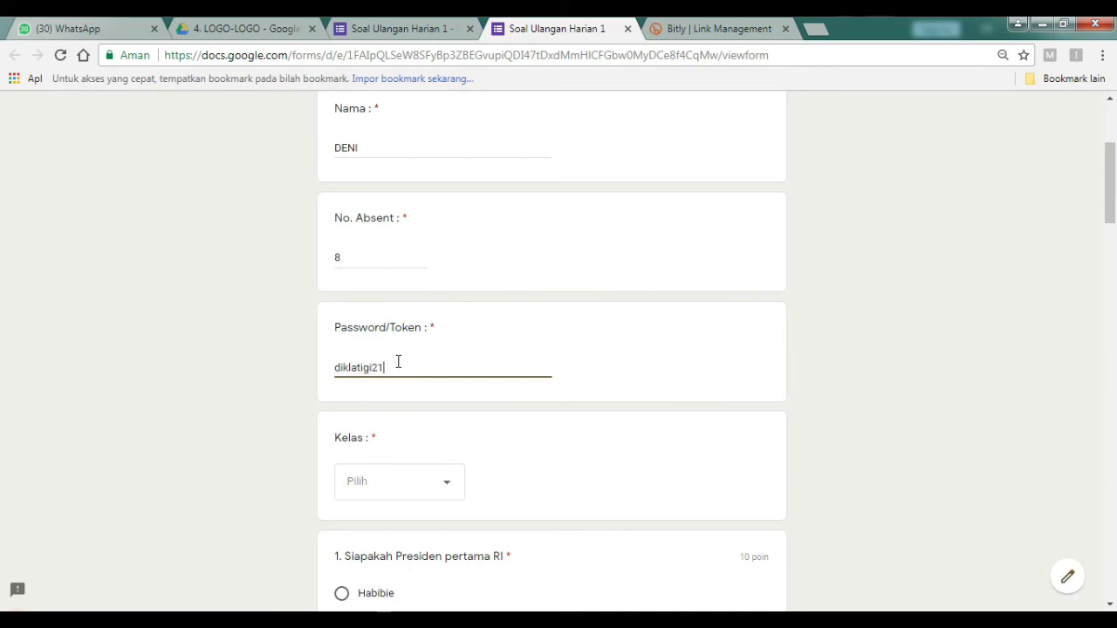
# Choose class 8B and answer Soekarno, 17 Agustus 1945, and Menjijikan dan kotor for questions 1–3.
pyautogui.scroll(-1, 407, 407)
pyautogui.click(409, 400)
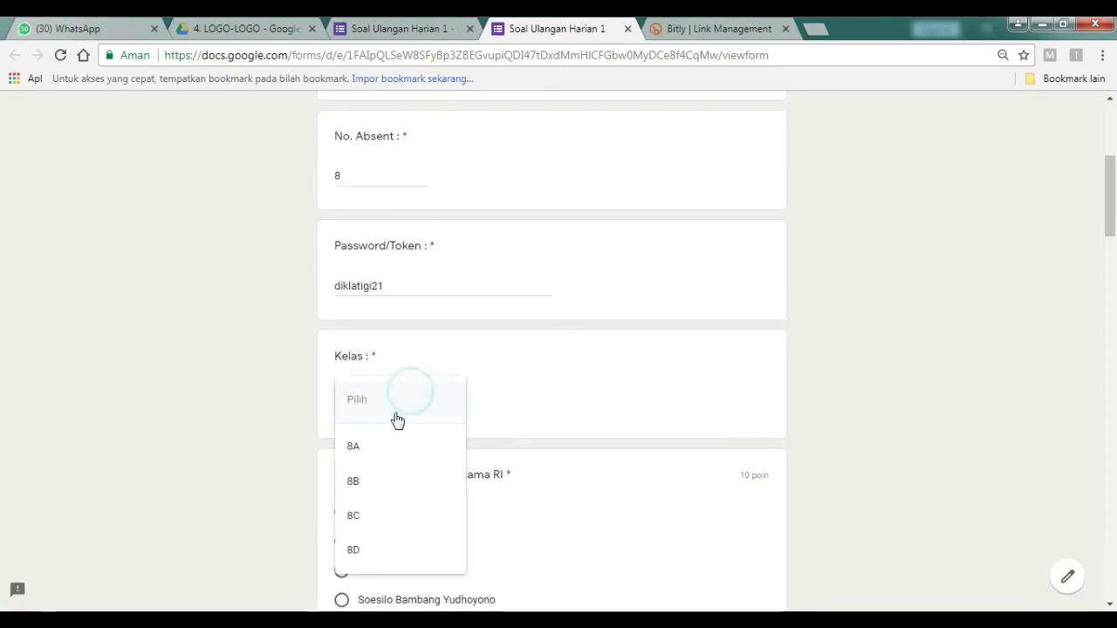
pyautogui.click(362, 494)
pyautogui.scroll(-1, 367, 487)
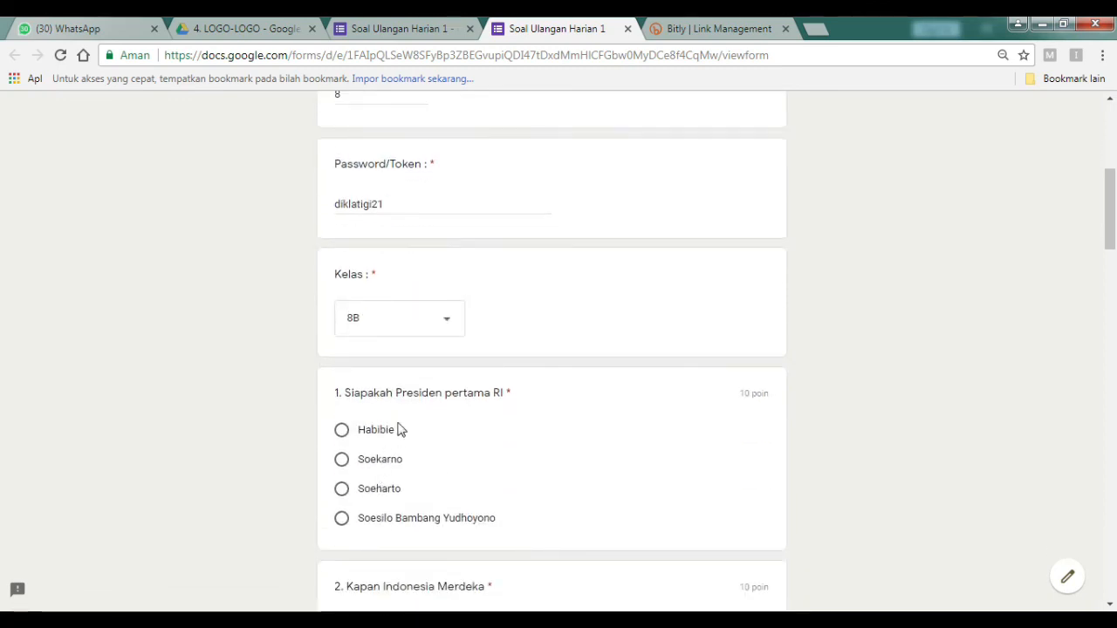
pyautogui.scroll(-1, 384, 448)
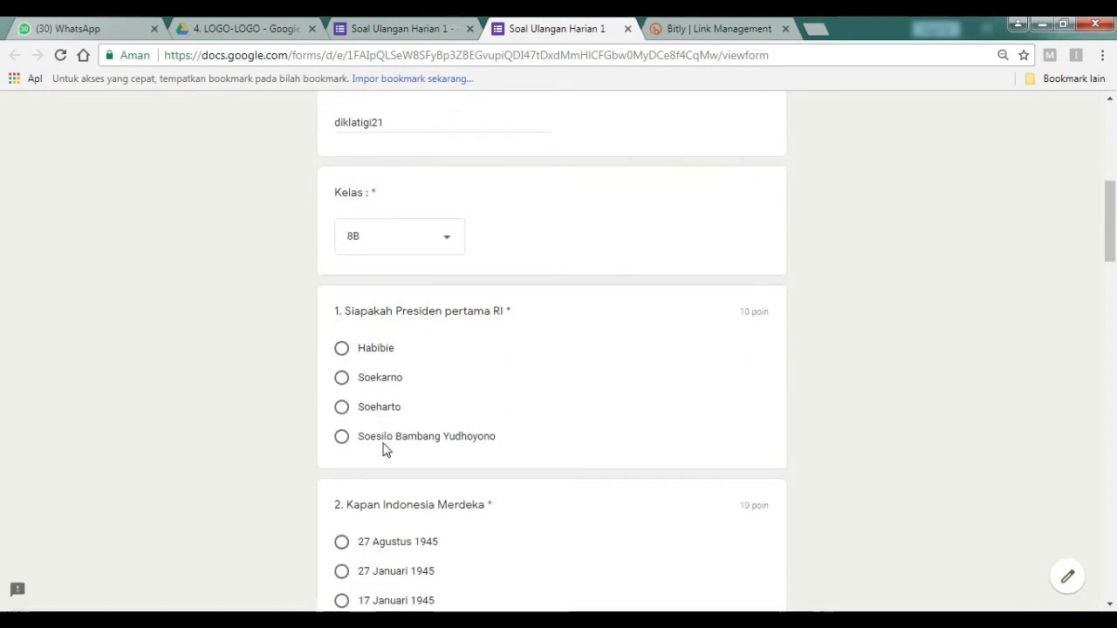
pyautogui.click(390, 384)
pyautogui.scroll(-2, 390, 388)
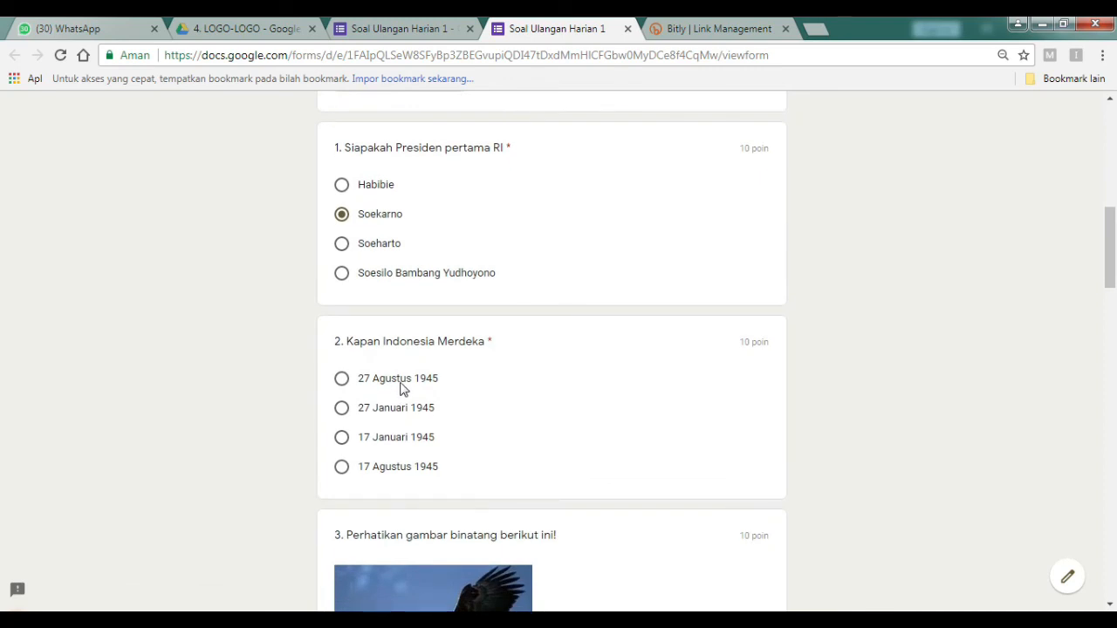
pyautogui.click(397, 466)
pyautogui.scroll(-5, 397, 465)
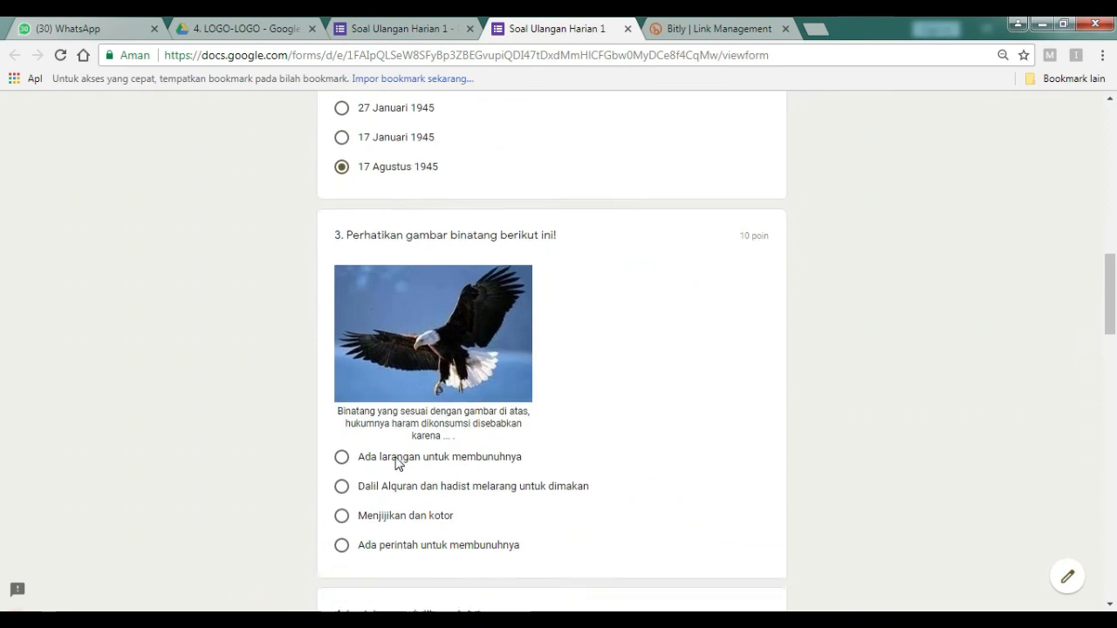
pyautogui.click(396, 410)
# Answer A for question 5, Alif for question 6, Mengusap telinga for question 7, and submit.
pyautogui.scroll(-4, 393, 428)
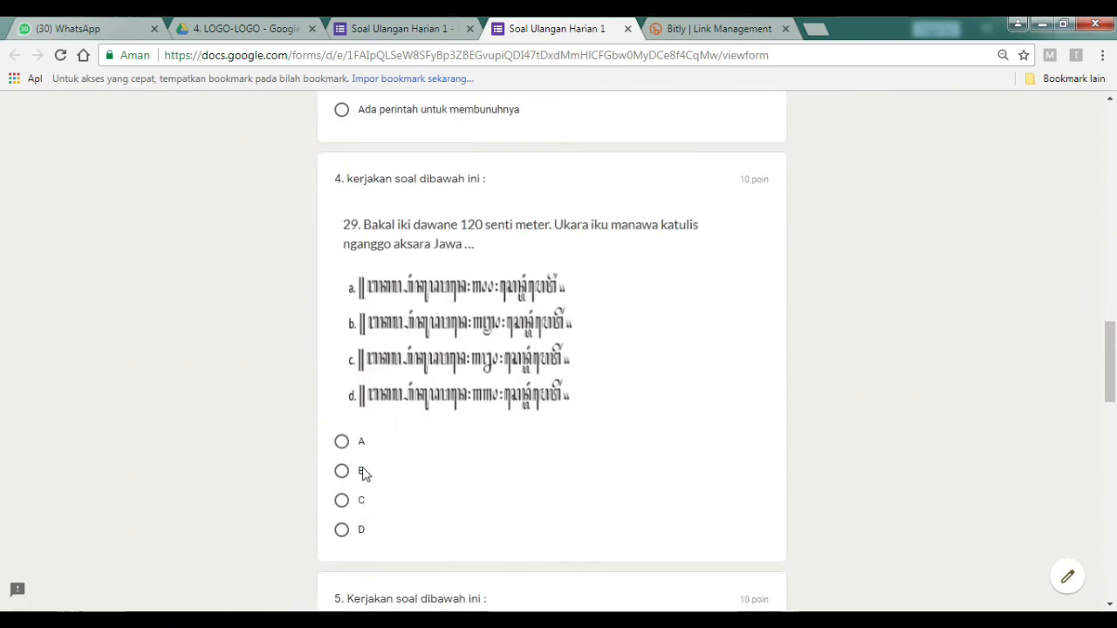
pyautogui.scroll(-5, 362, 483)
pyautogui.click(343, 384)
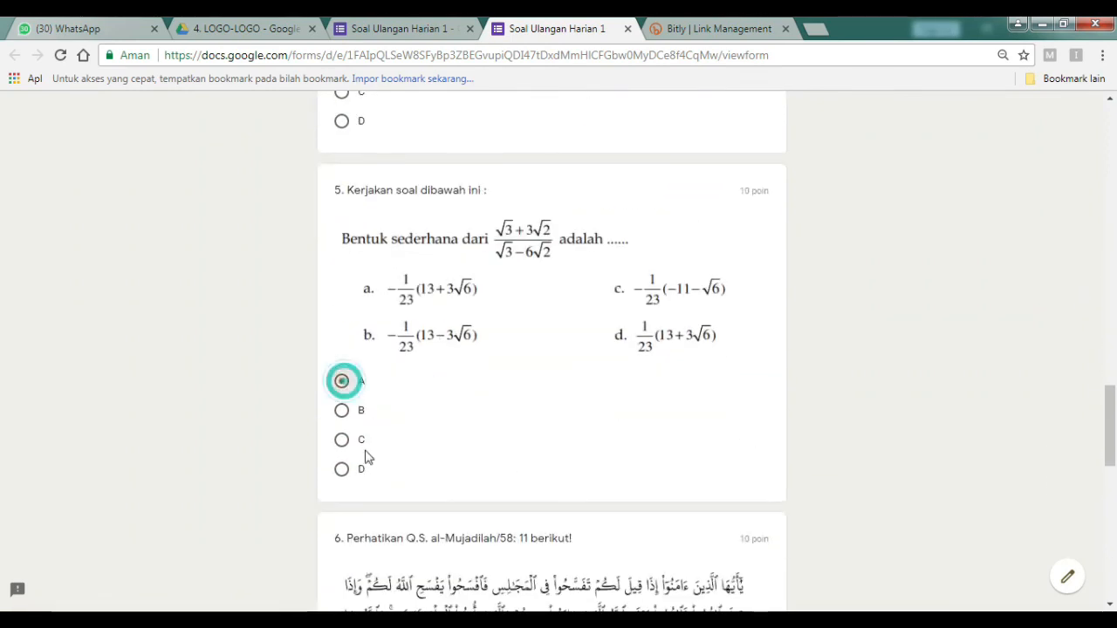
pyautogui.scroll(-4, 378, 513)
pyautogui.click(363, 447)
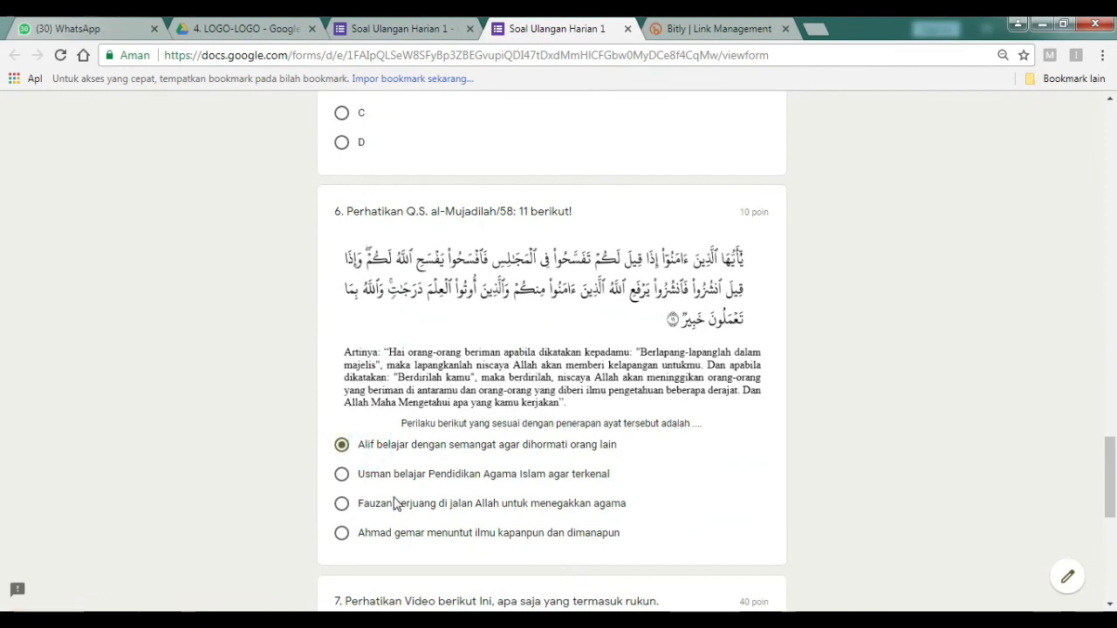
pyautogui.scroll(-5, 399, 504)
pyautogui.click(400, 297)
pyautogui.scroll(-2, 366, 550)
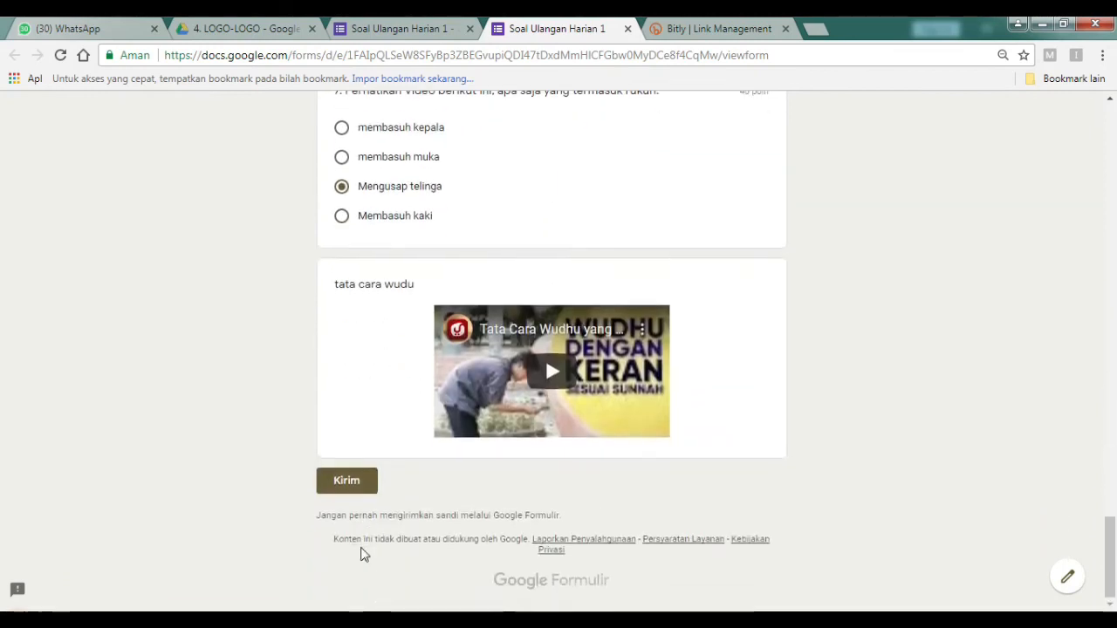
pyautogui.click(346, 481)
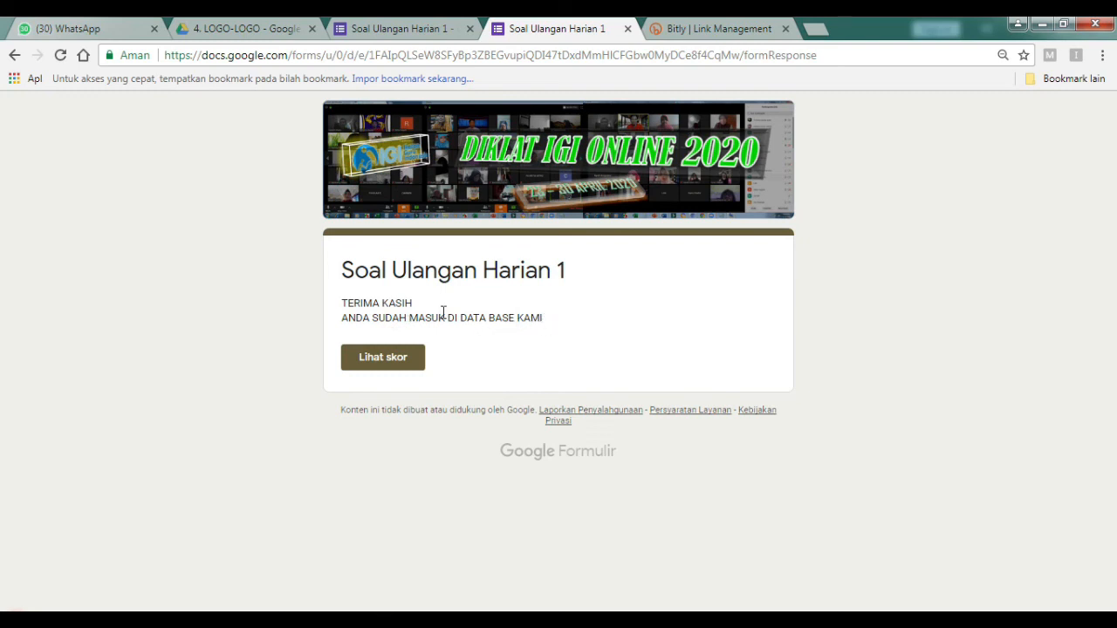
# View the submission's score of 80/100, checking question 3 (0/10), question 7 (40/40) and feedback.
pyautogui.click(390, 358)
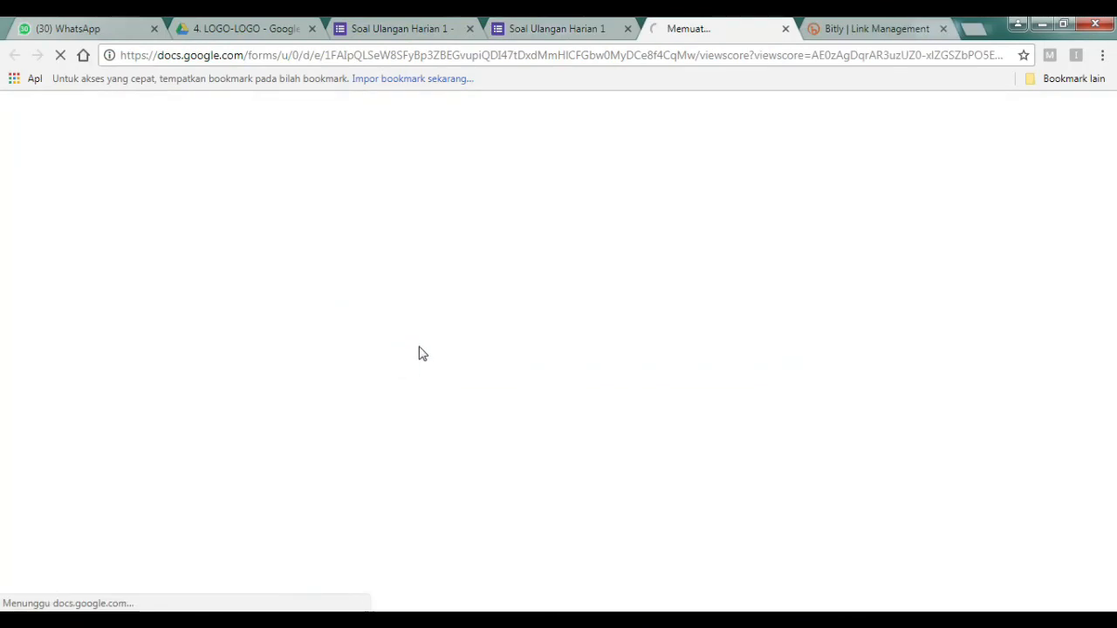
pyautogui.scroll(-1, 482, 328)
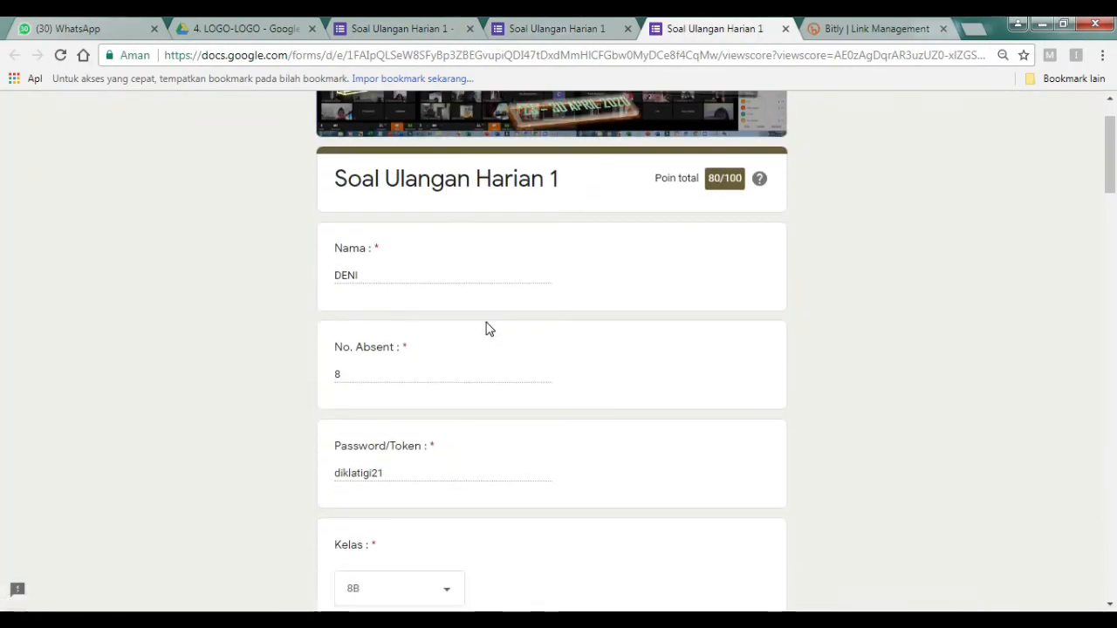
pyautogui.scroll(1, 487, 327)
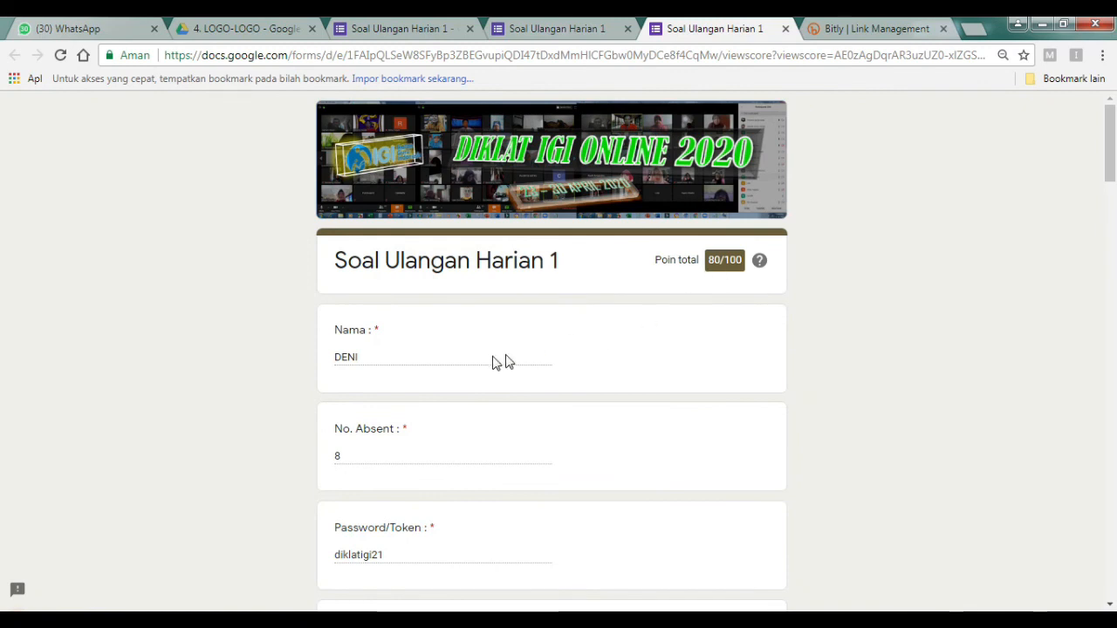
pyautogui.scroll(-6, 463, 358)
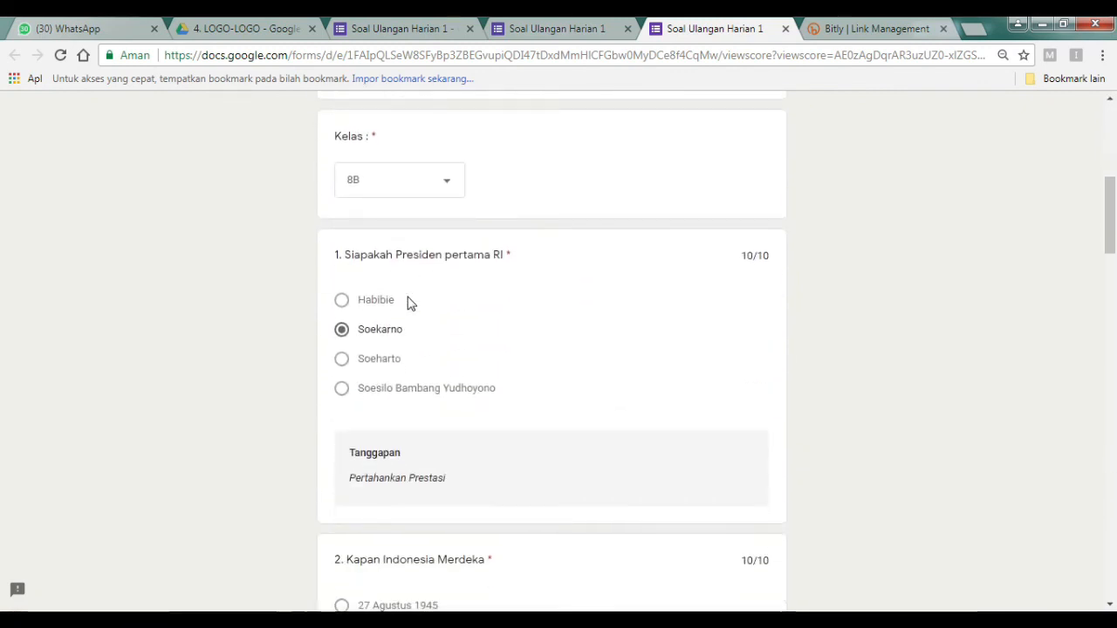
pyautogui.scroll(-1, 424, 340)
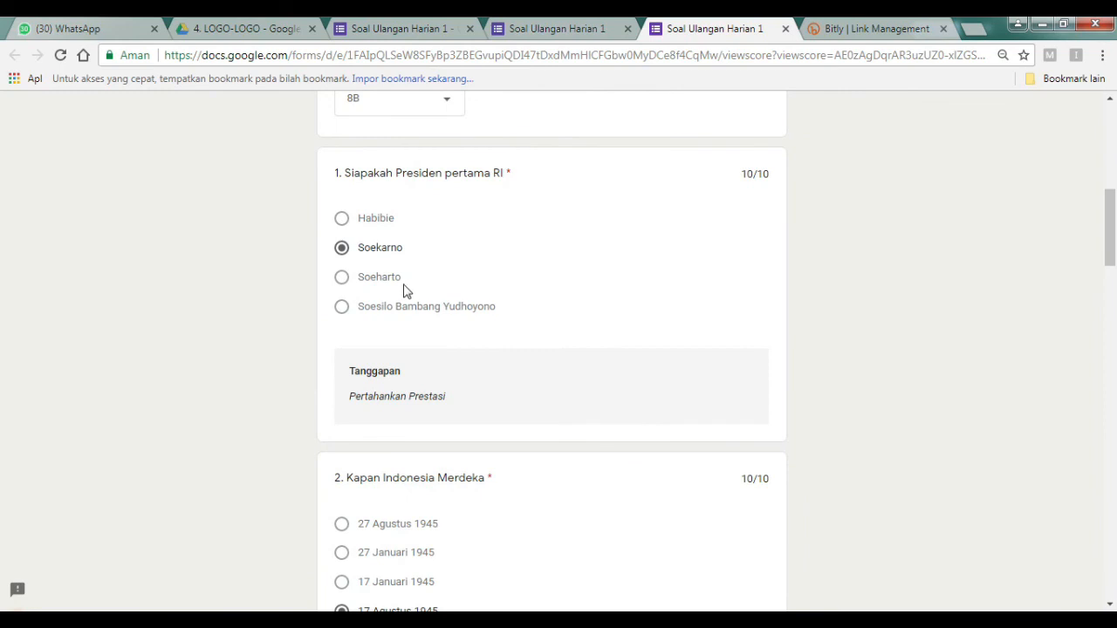
pyautogui.scroll(-1, 513, 312)
pyautogui.scroll(2, 513, 312)
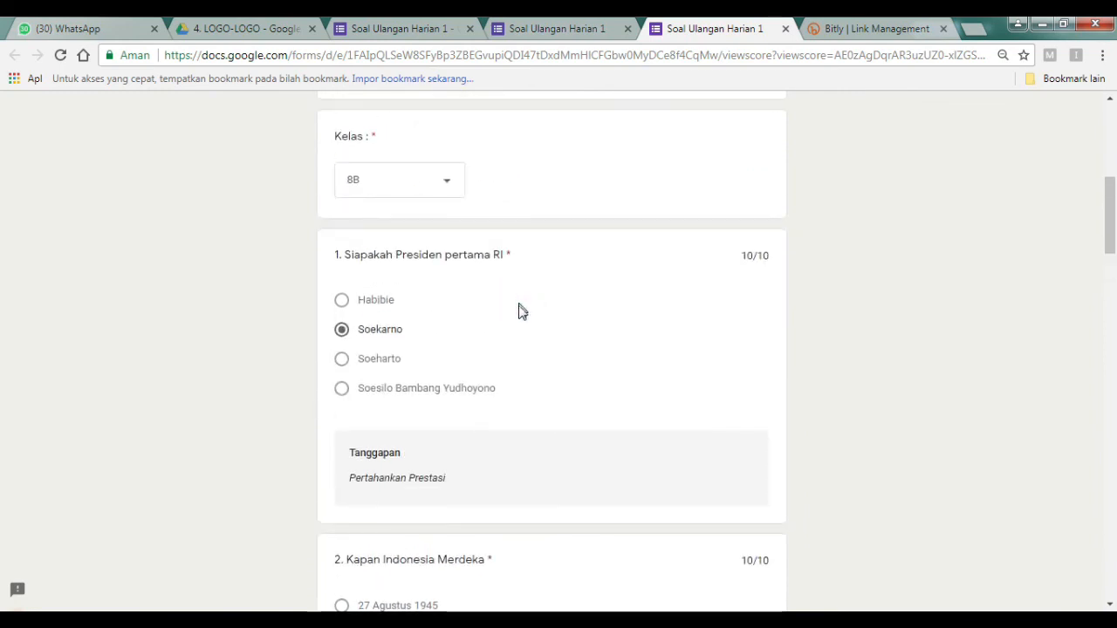
pyautogui.scroll(-5, 519, 312)
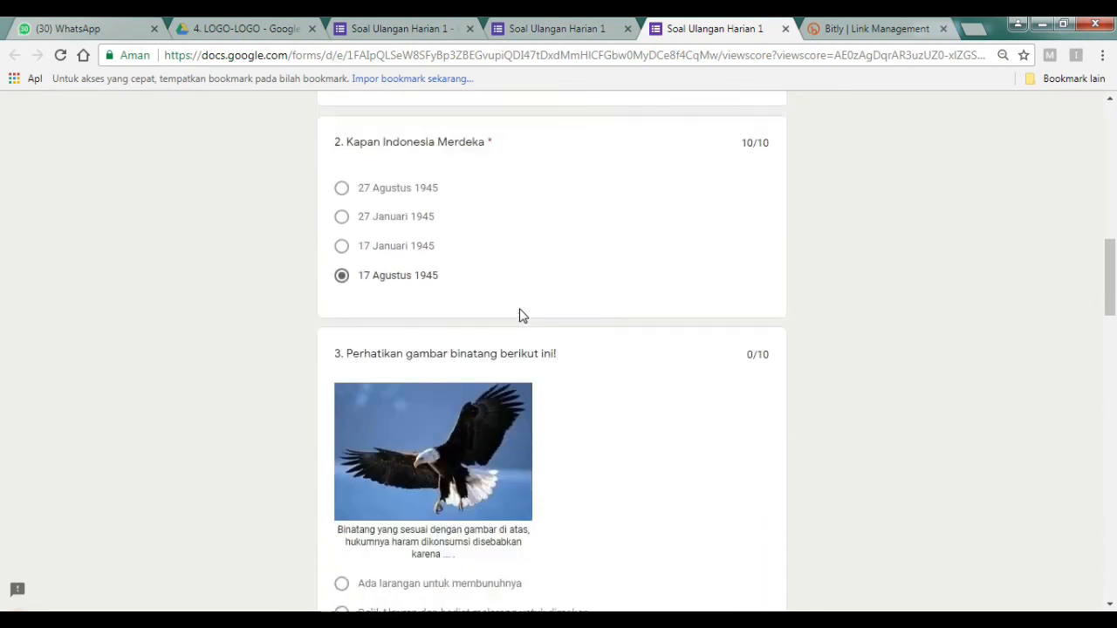
pyautogui.scroll(-1, 519, 311)
pyautogui.scroll(-2, 519, 310)
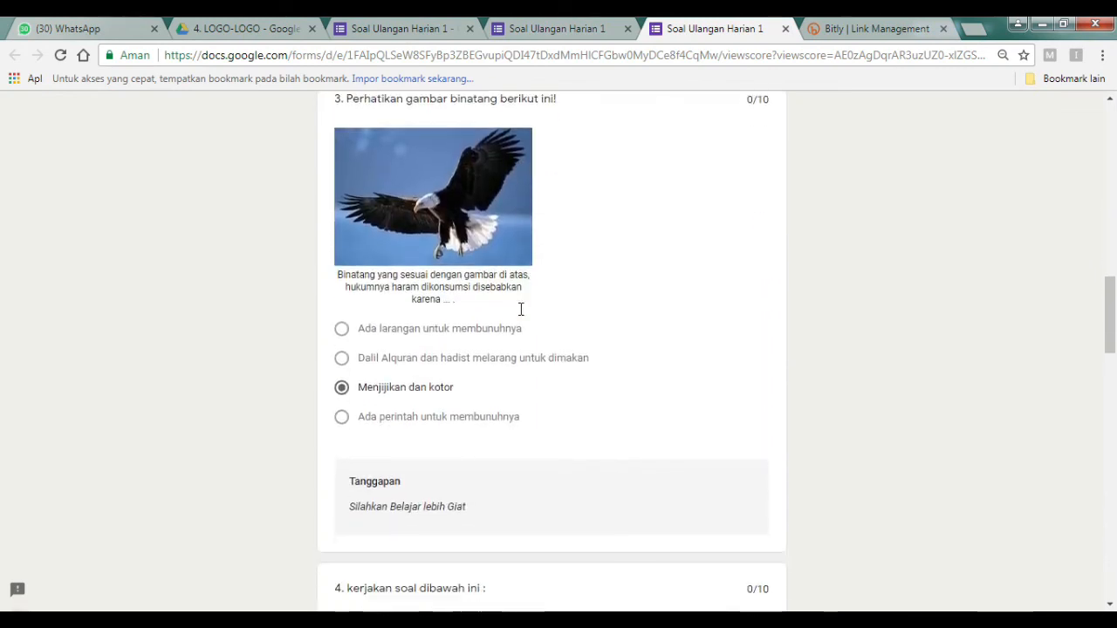
pyautogui.scroll(-3, 520, 310)
pyautogui.scroll(-8, 485, 322)
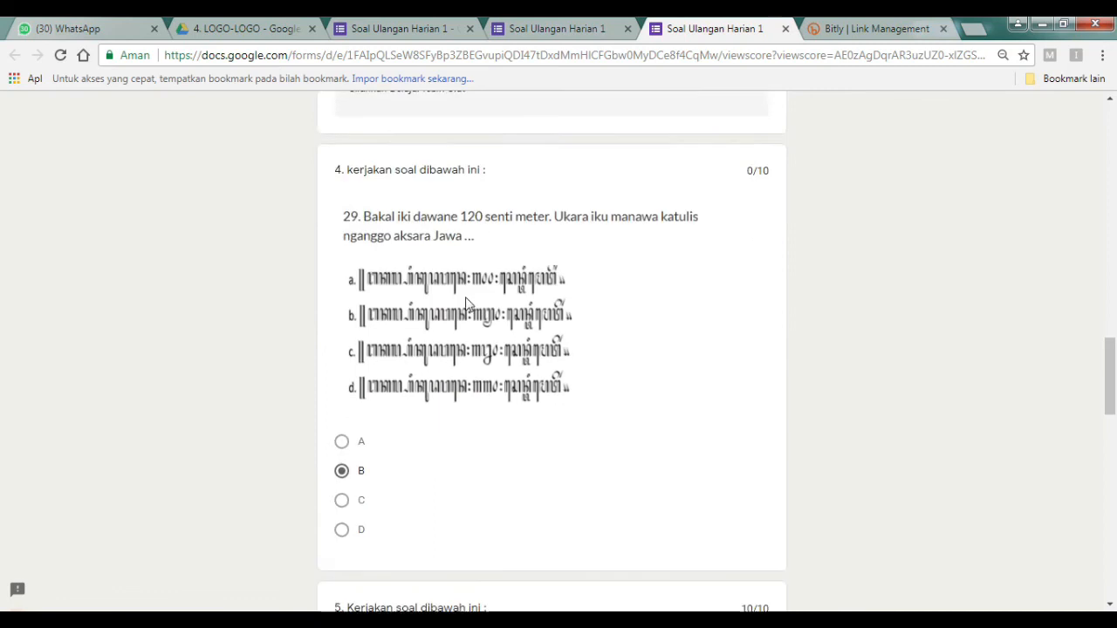
pyautogui.scroll(-9, 487, 327)
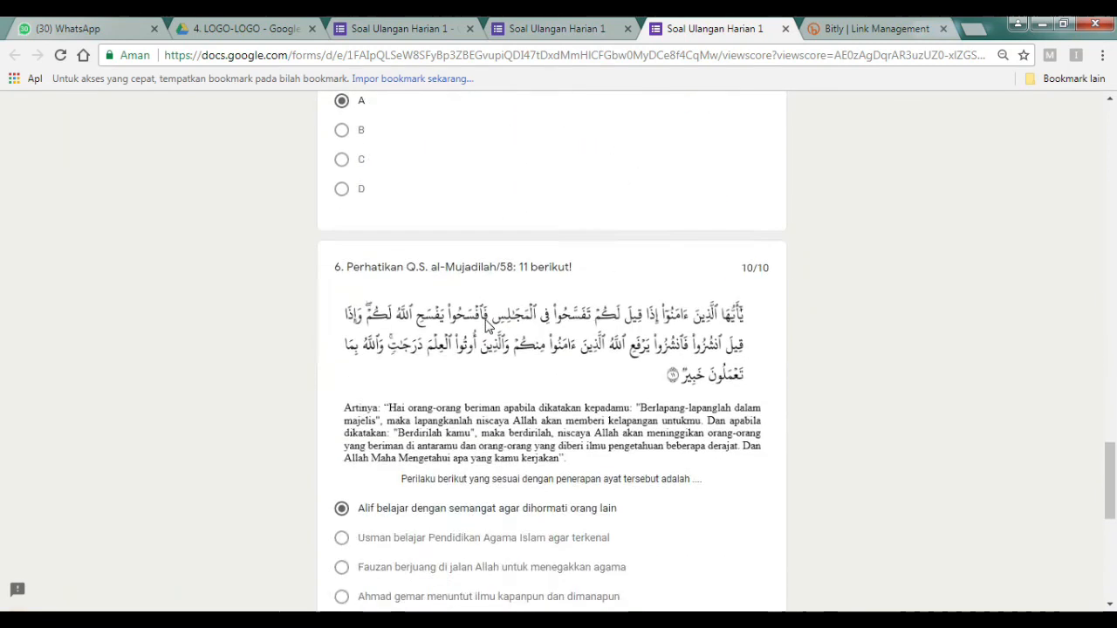
pyautogui.scroll(-1, 487, 332)
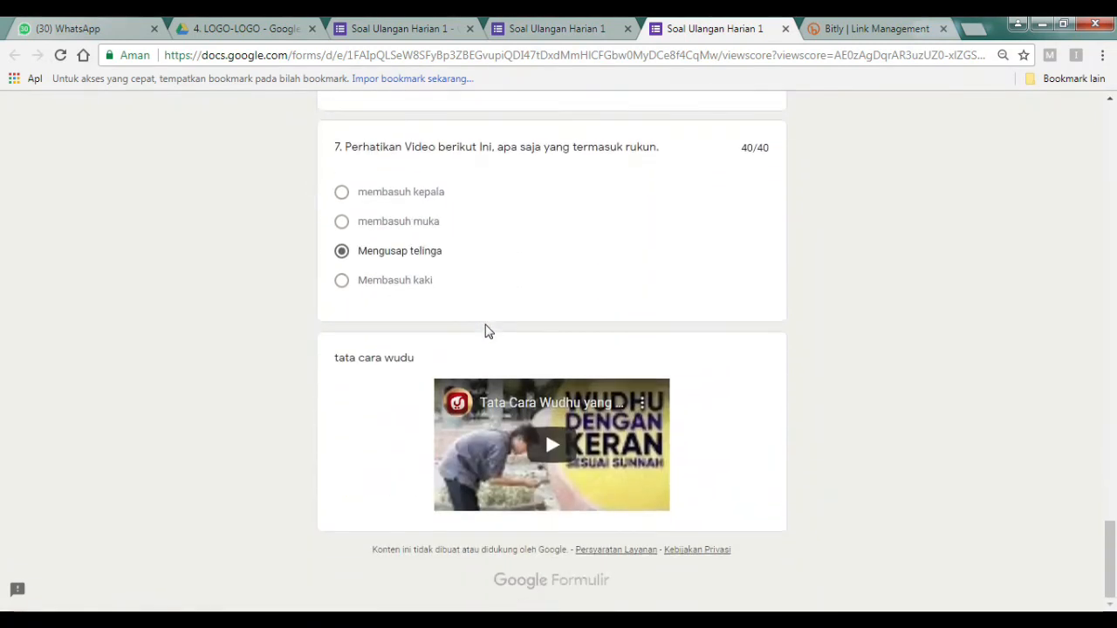
pyautogui.scroll(2, 487, 332)
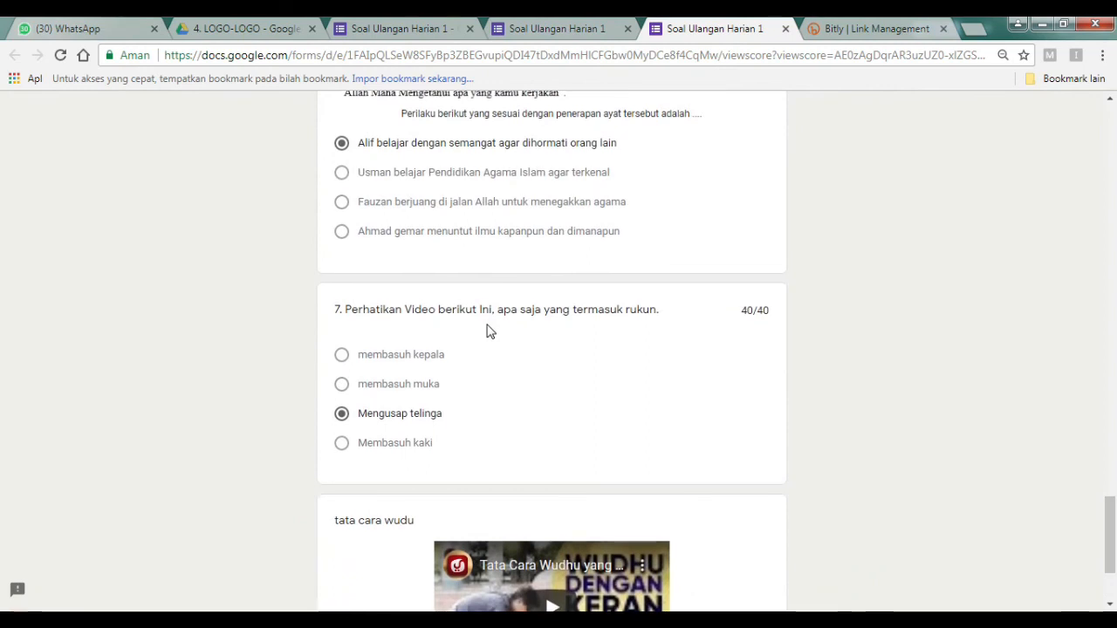
pyautogui.scroll(-1, 488, 330)
pyautogui.scroll(15, 491, 329)
pyautogui.scroll(20, 504, 330)
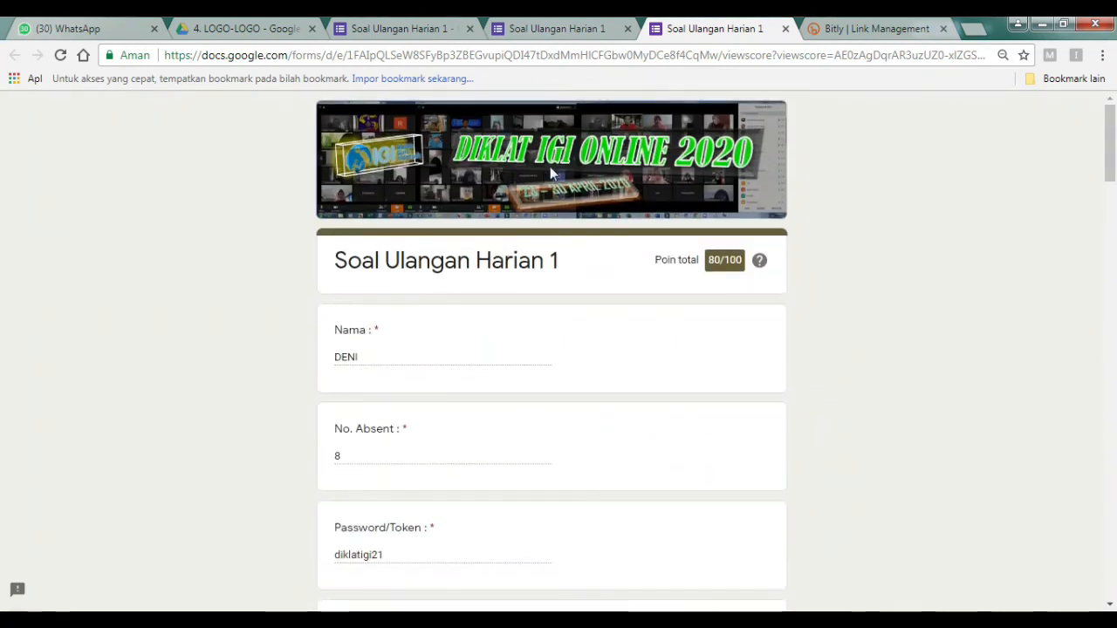
# Return via the confirmation tab to the Soal Ulangan Harian 1 form editor.
pyautogui.click(565, 31)
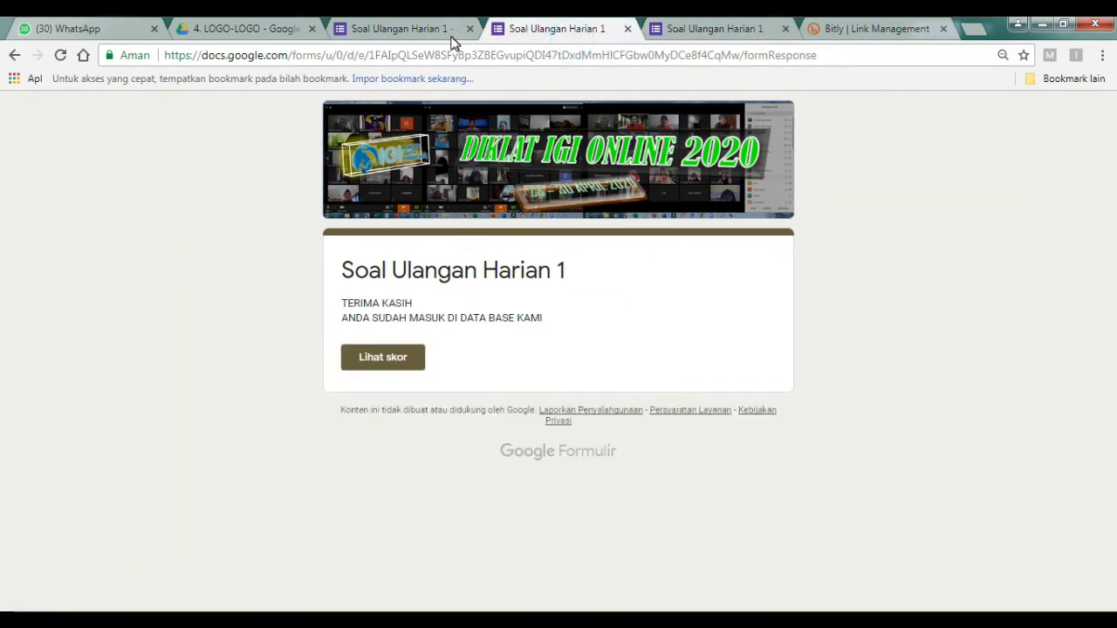
pyautogui.click(399, 29)
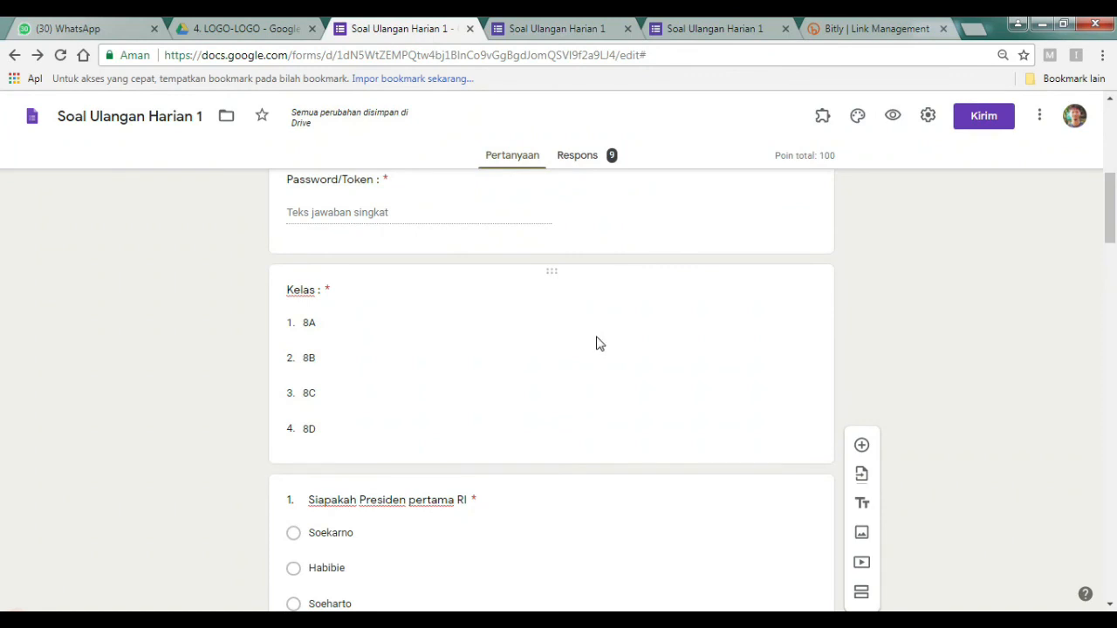